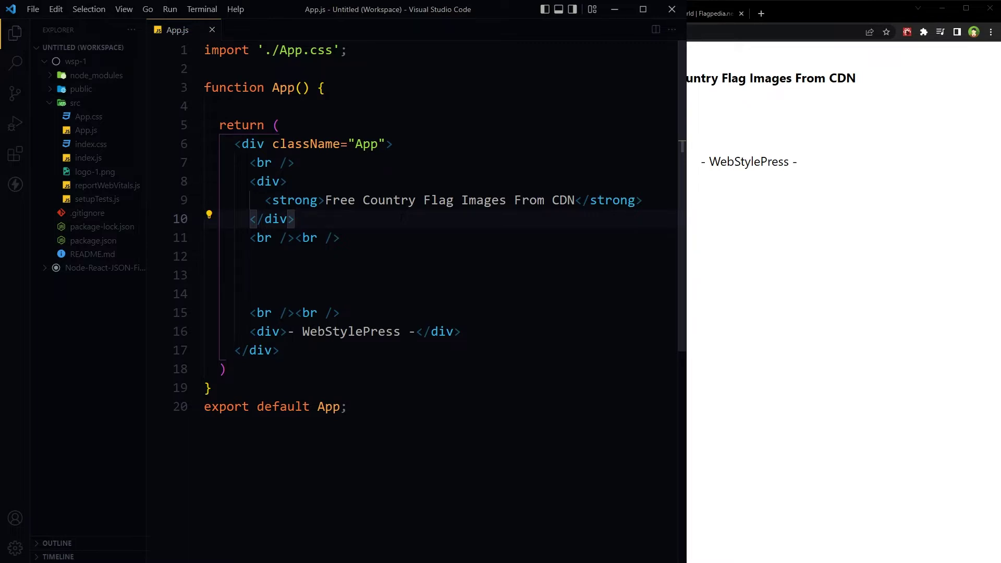
Widen the browser window over the editor so the full Flagpedia home page shows.
drag(687, 171, 99, 172)
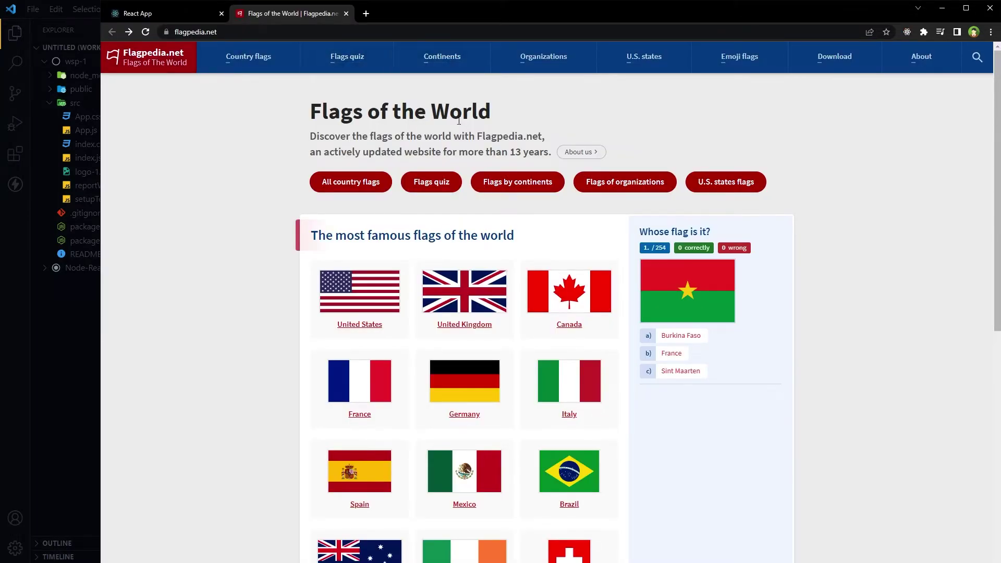
scroll(268, 285, down, 2)
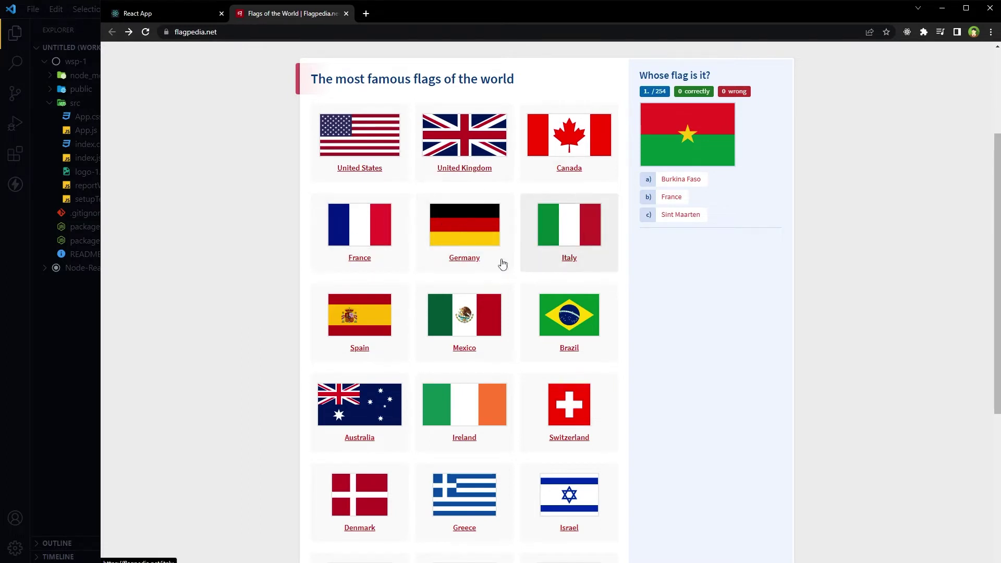
scroll(789, 399, down, 3)
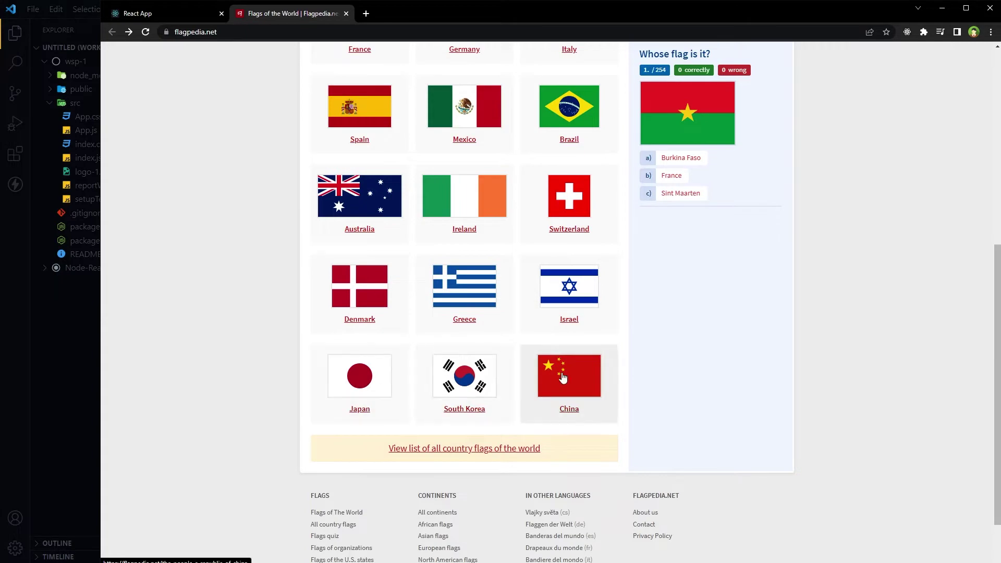
scroll(827, 407, up, 5)
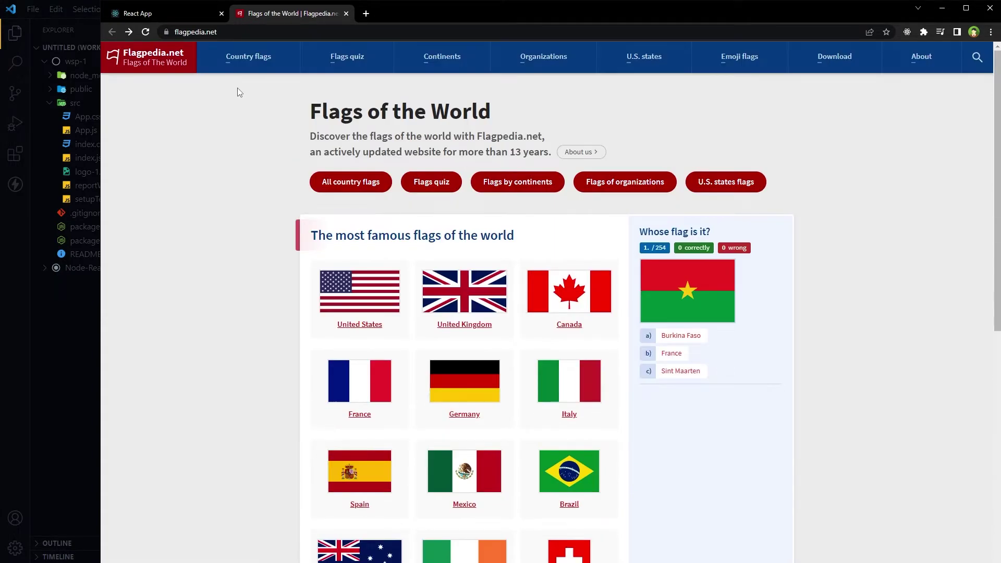
View the Flagpedia list of all 254 country flags and the flags-by-continent page.
click(242, 67)
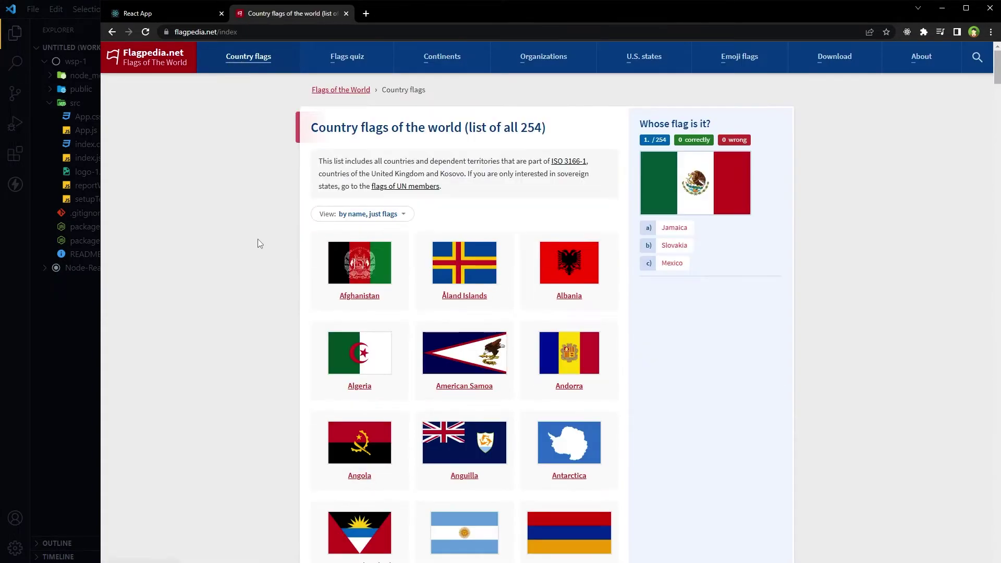
scroll(258, 242, down, 4)
scroll(259, 246, down, 3)
scroll(258, 245, up, 5)
double_click(530, 131)
scroll(331, 315, down, 1)
scroll(329, 313, down, 6)
scroll(325, 309, down, 11)
scroll(324, 314, down, 8)
scroll(324, 314, down, 6)
scroll(323, 313, up, 10)
scroll(323, 314, up, 7)
scroll(323, 313, up, 8)
scroll(323, 313, up, 3)
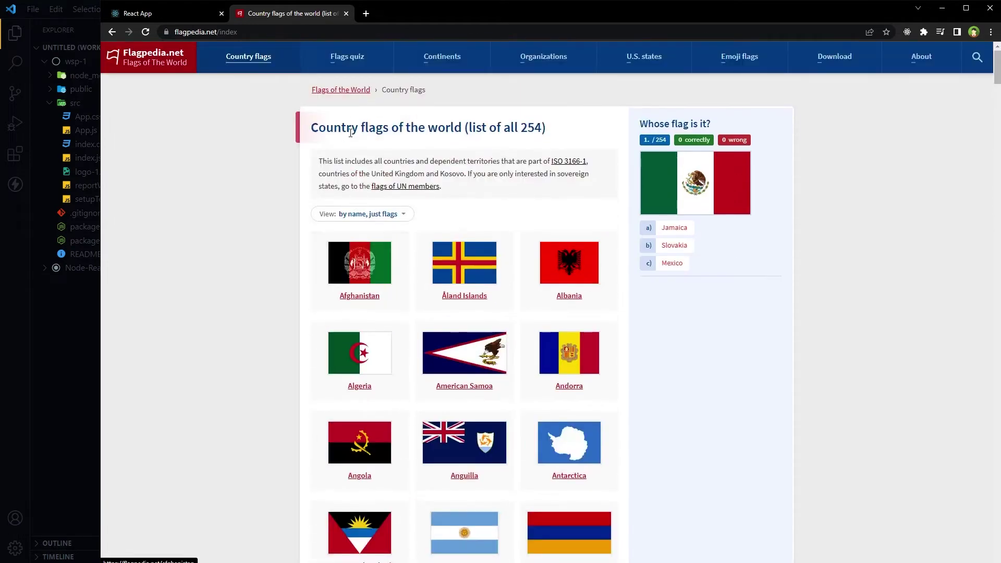
click(444, 61)
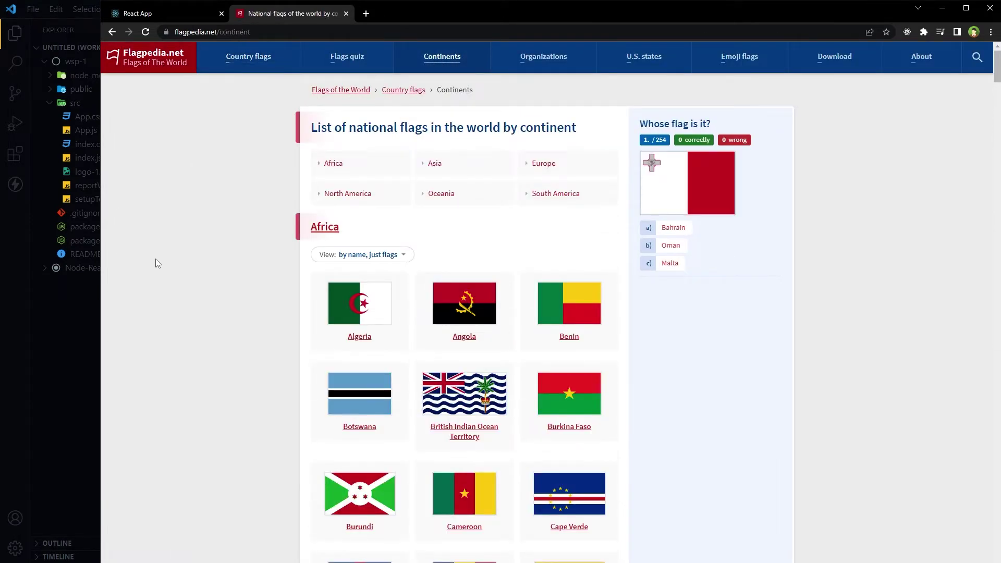
scroll(259, 295, down, 2)
scroll(260, 291, down, 1)
scroll(260, 292, up, 3)
double_click(548, 128)
click(246, 170)
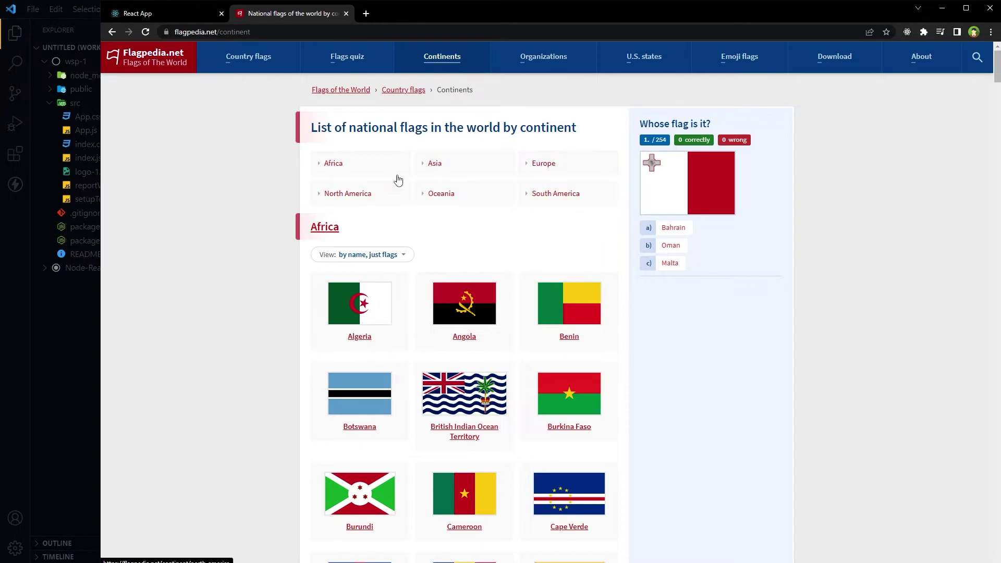
Browse the Asian, international organization and U.S. state flag pages, ending on emoji flags.
click(450, 164)
scroll(242, 317, down, 4)
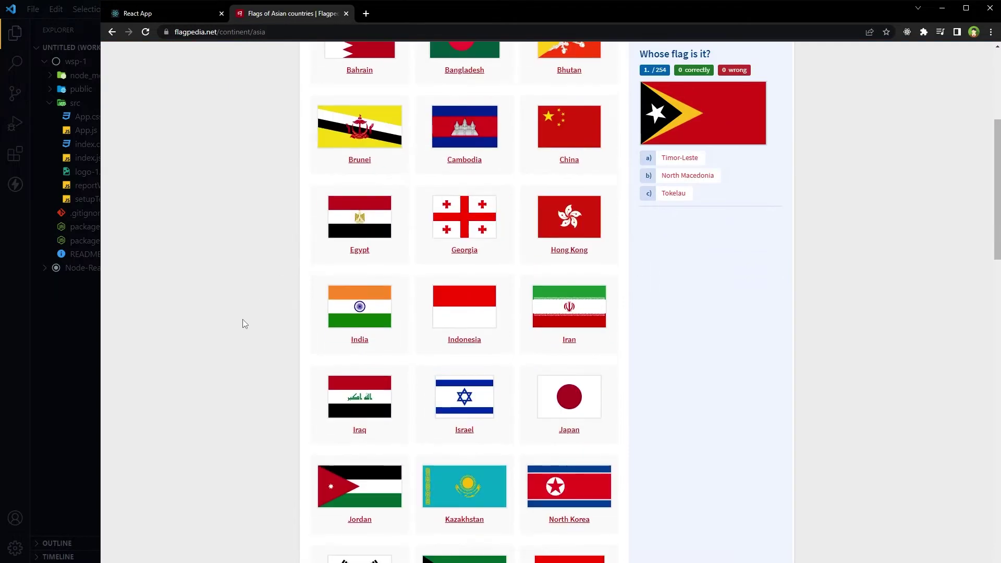
scroll(242, 323, up, 4)
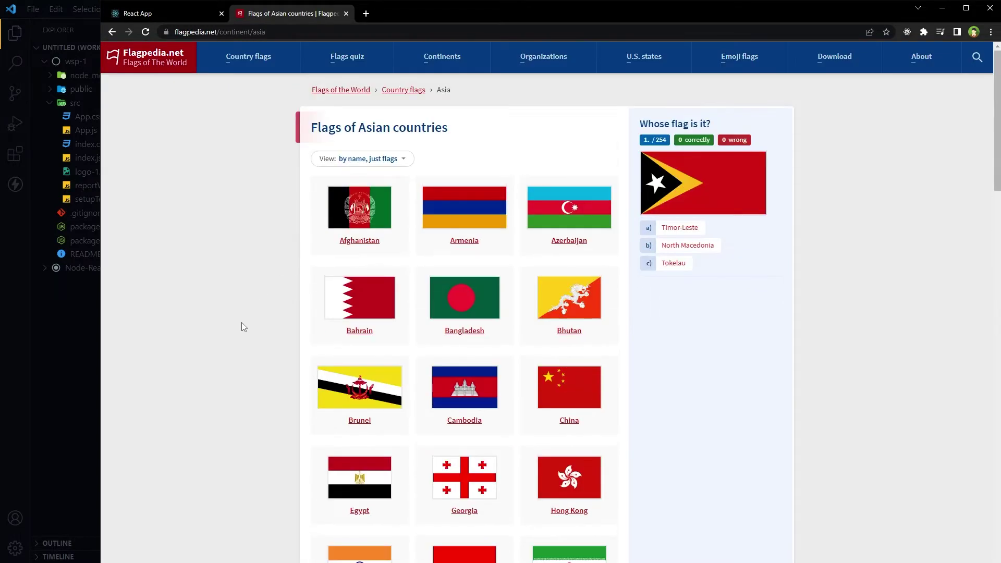
click(544, 56)
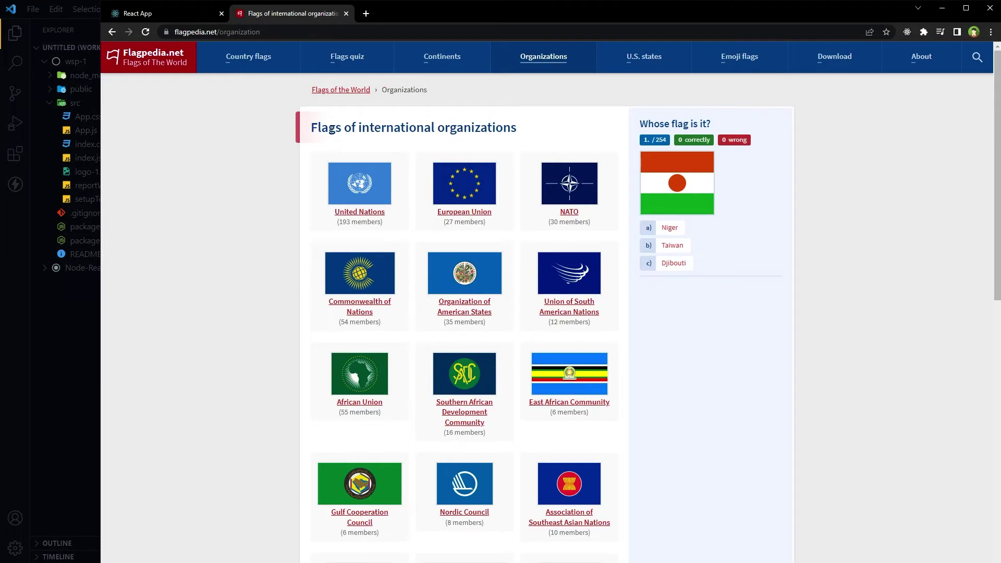
drag(360, 127, 513, 126)
click(251, 216)
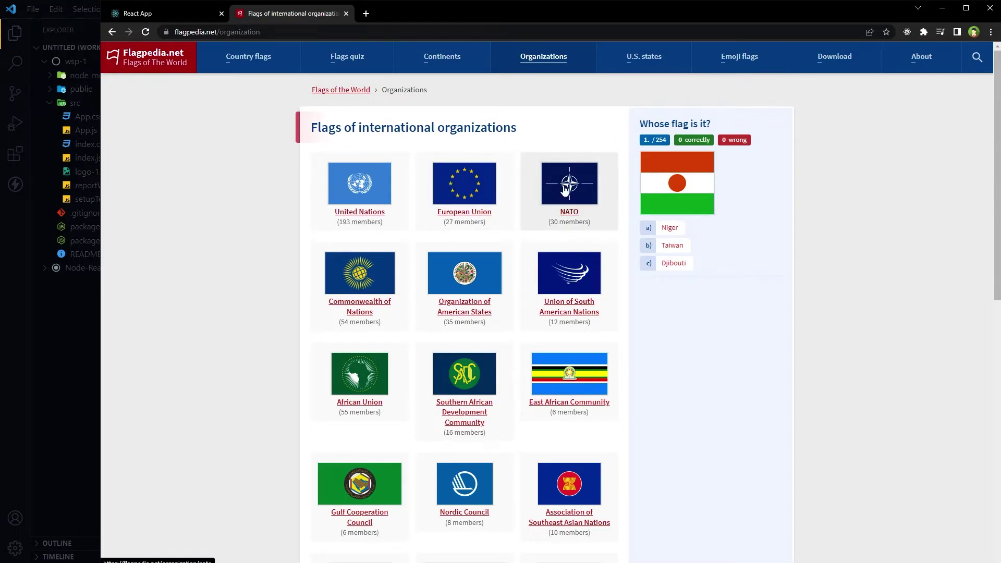
scroll(265, 371, down, 5)
scroll(262, 369, up, 3)
scroll(261, 370, up, 2)
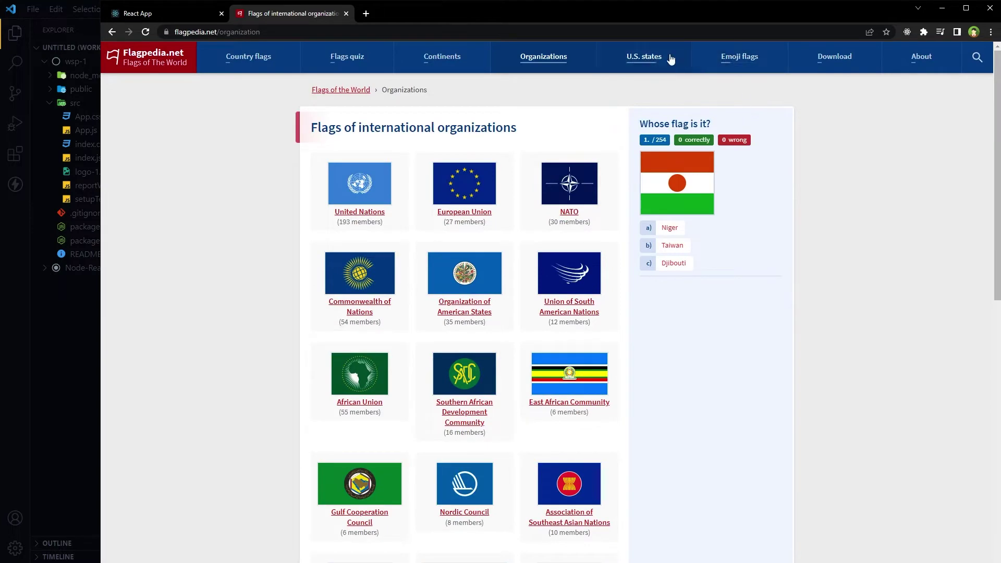
click(645, 57)
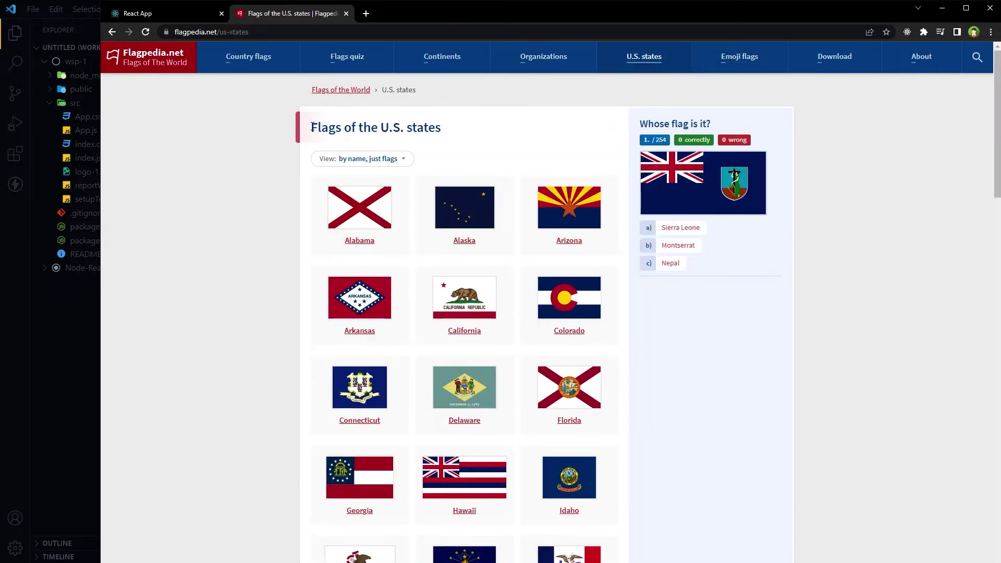
drag(310, 127, 442, 127)
click(263, 274)
scroll(264, 270, down, 8)
scroll(264, 270, down, 6)
scroll(265, 270, down, 2)
scroll(264, 270, up, 10)
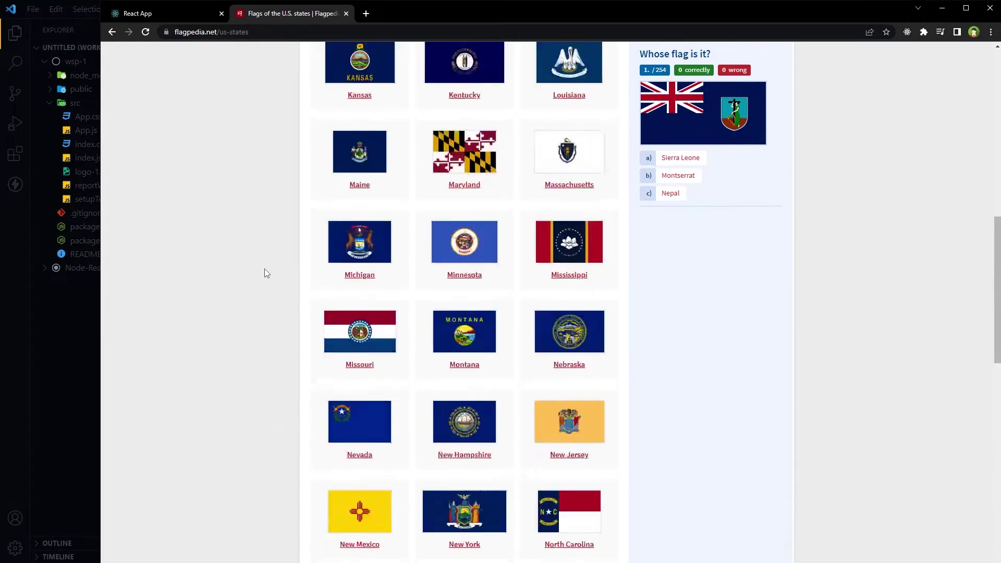
scroll(264, 273, up, 5)
click(754, 70)
scroll(288, 260, down, 2)
scroll(287, 261, down, 2)
scroll(288, 260, up, 3)
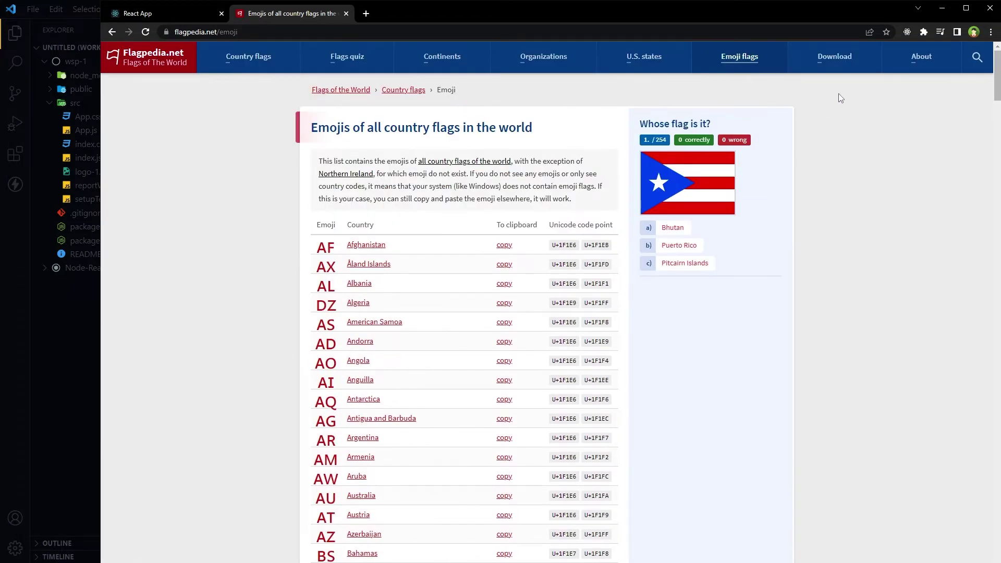
Go to Flagpedia's Download page for all country flags.
click(835, 62)
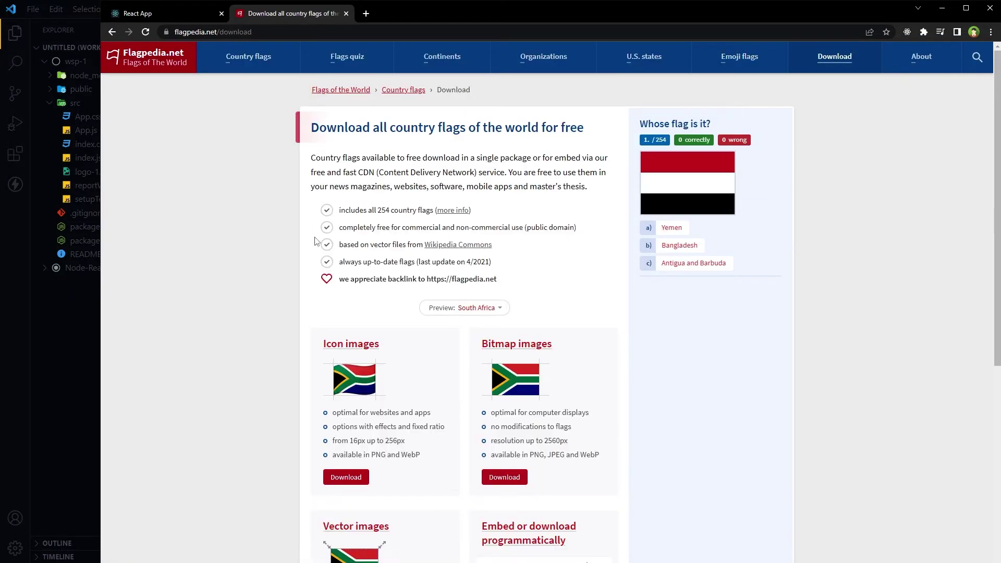
scroll(277, 267, down, 4)
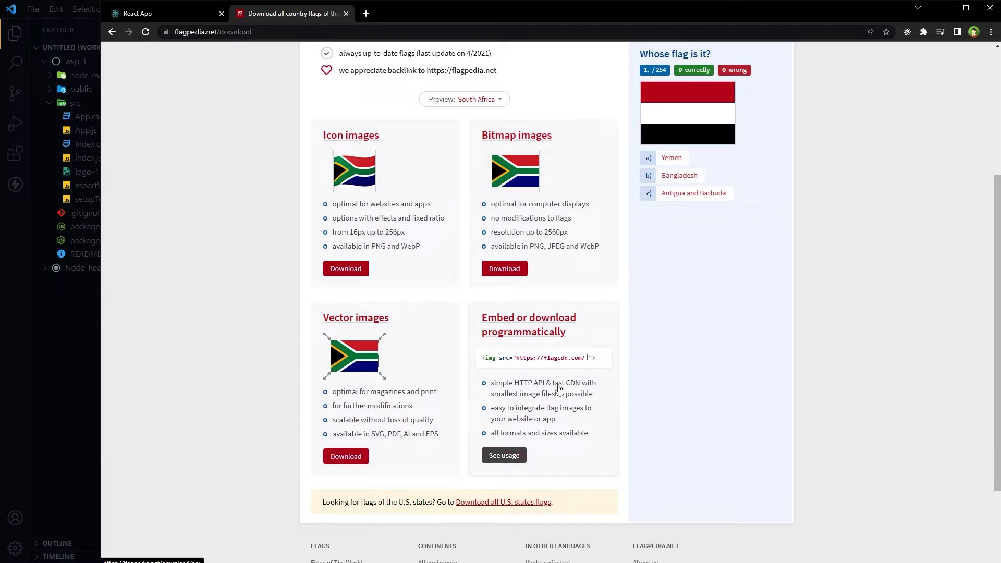
Open the CDN embed details and try the WebP, SVG and JPEG formats before returning to PNG.
click(522, 347)
scroll(602, 344, down, 3)
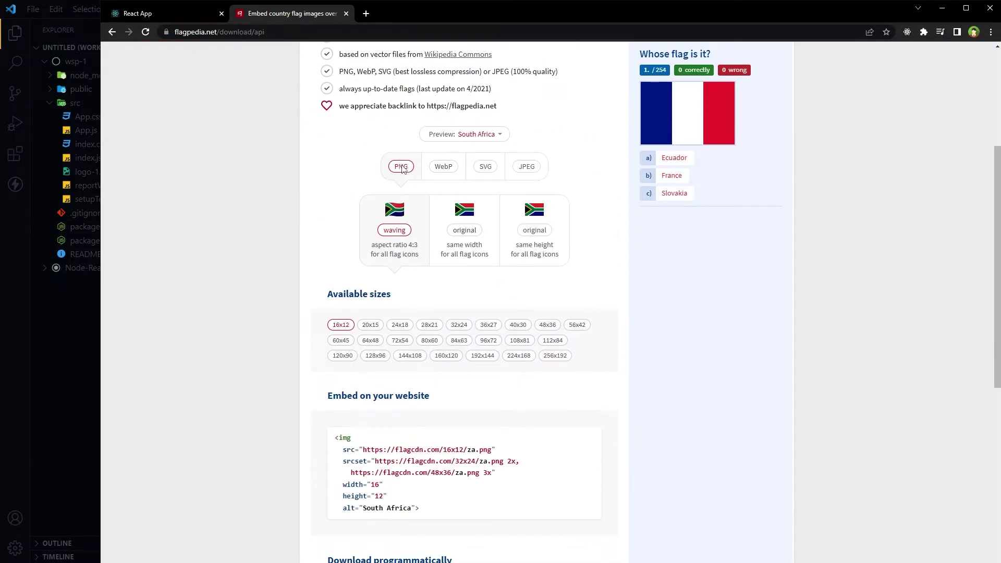
click(437, 169)
click(485, 170)
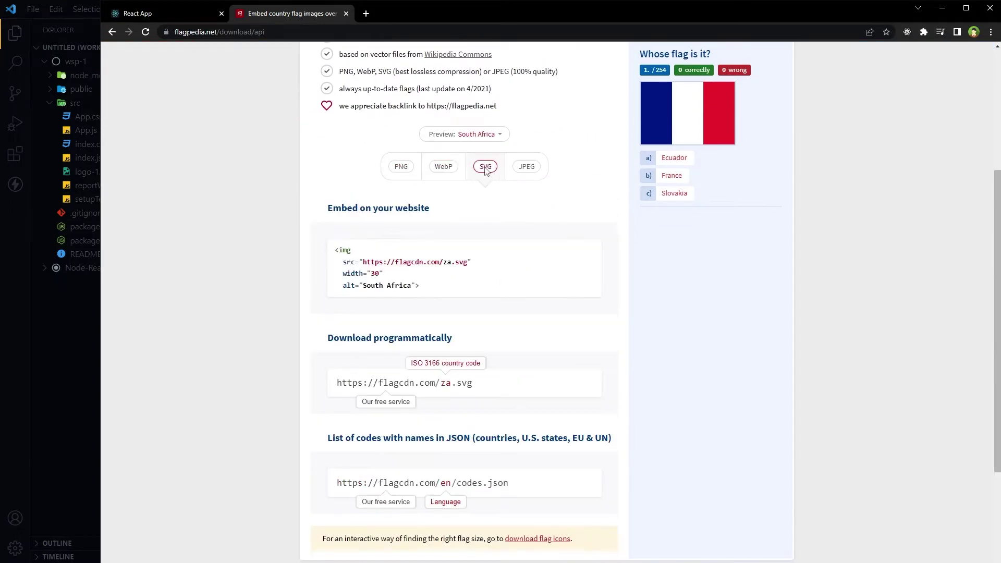
click(401, 171)
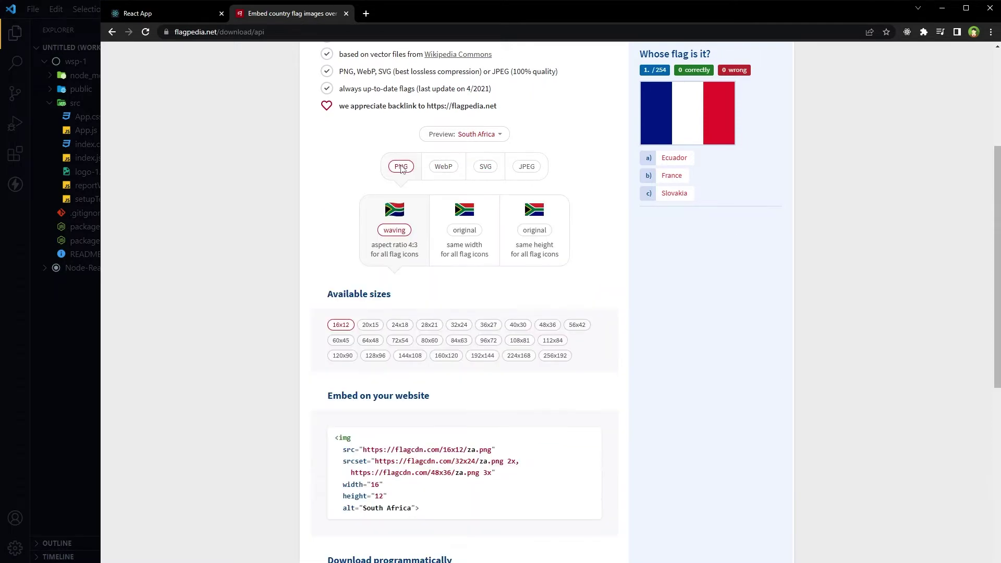
click(521, 170)
click(401, 168)
Review the available sizes and choose fixed-width flags at size w80.
drag(329, 297, 594, 362)
scroll(711, 357, down, 2)
scroll(711, 358, up, 2)
click(527, 289)
click(534, 230)
scroll(498, 278, down, 2)
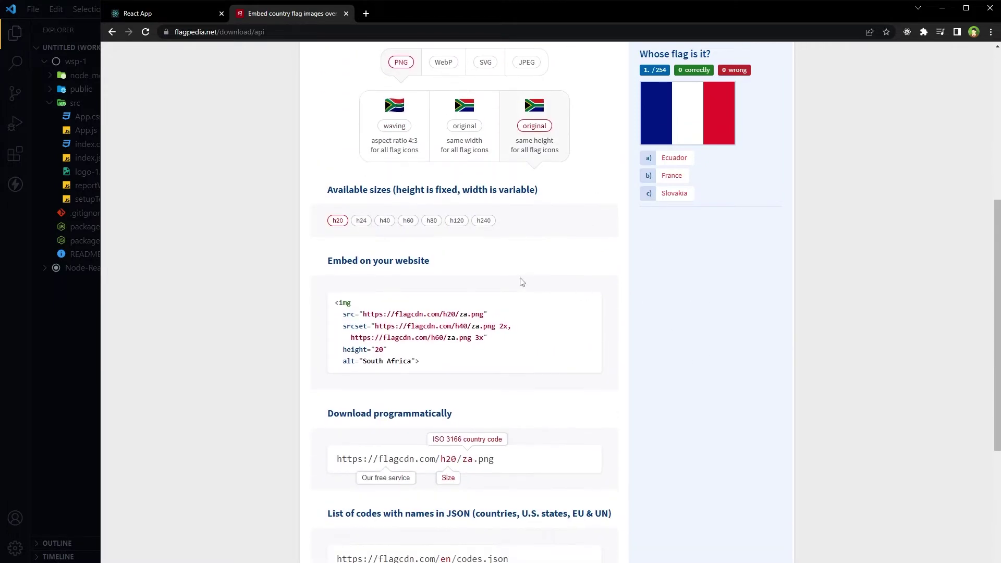
click(465, 135)
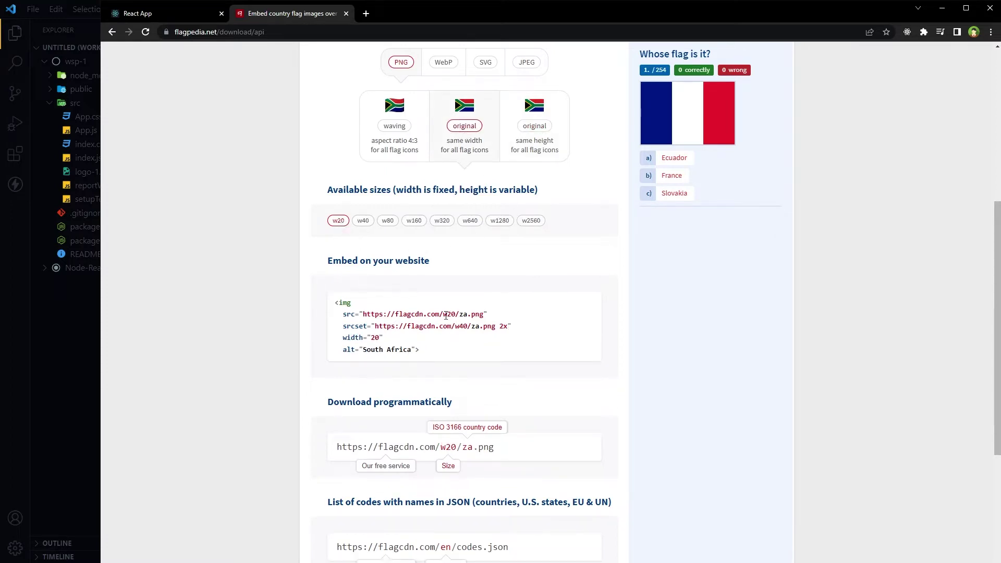
drag(456, 314, 443, 314)
drag(402, 189, 413, 189)
click(363, 224)
click(387, 222)
drag(423, 327, 559, 320)
click(559, 320)
scroll(780, 346, down, 3)
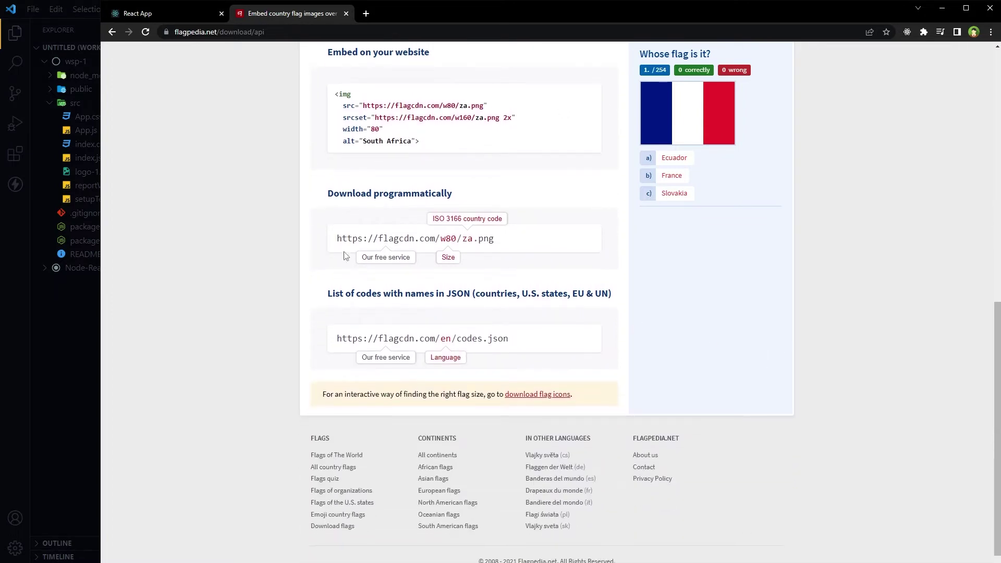
Inspect the codes.json link and its JSON country code list, then close that page.
drag(336, 339, 531, 338)
double_click(413, 294)
double_click(457, 293)
double_click(489, 293)
click(534, 294)
double_click(552, 293)
click(580, 293)
drag(513, 338, 336, 339)
right_click(365, 344)
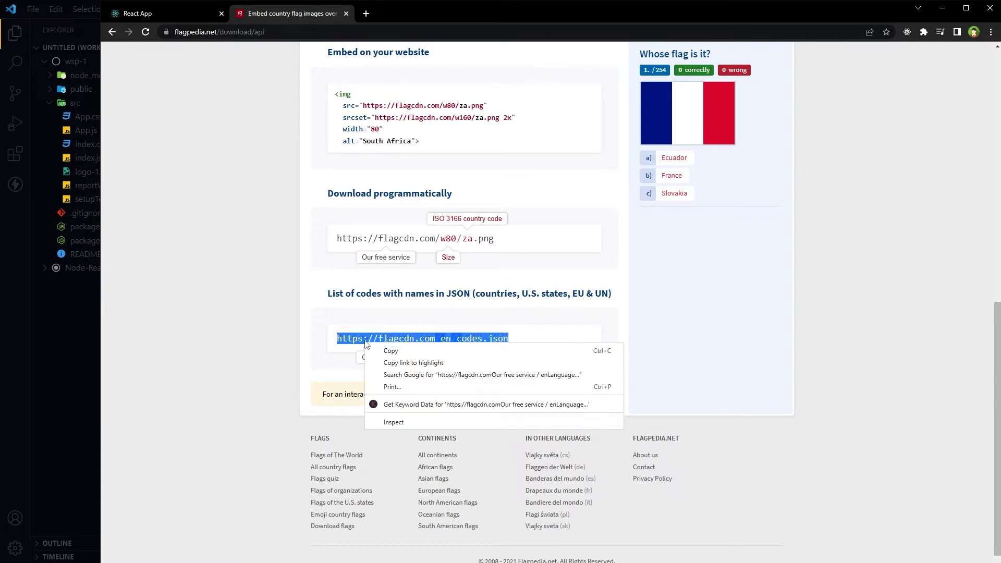
mouse_move(132, 56)
mouse_down()
mouse_move(223, 358)
mouse_move(323, 411)
mouse_up()
click(349, 374)
key(ctrl+w)
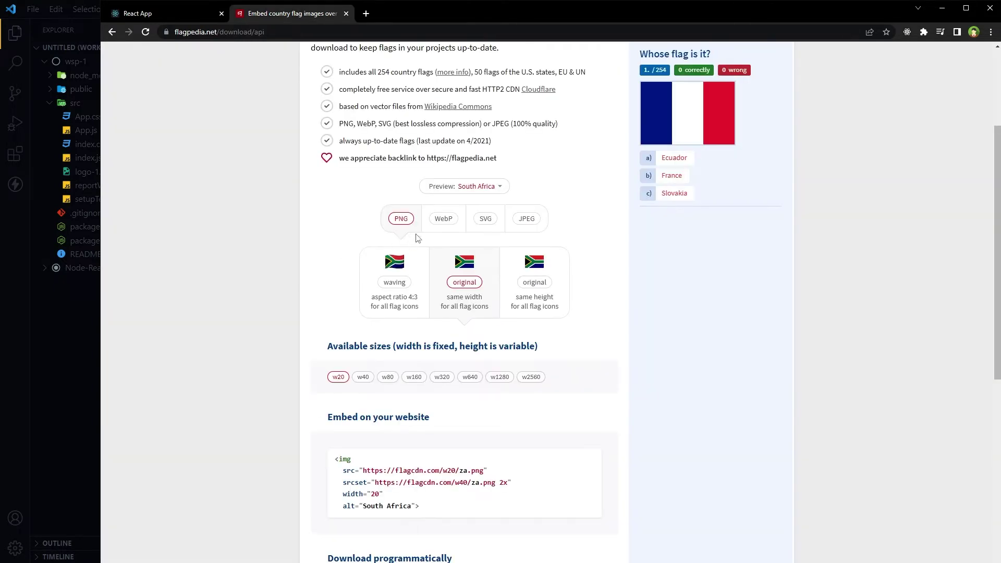
Set the embed example to SVG and check its za.svg address and South Africa alt text.
click(485, 219)
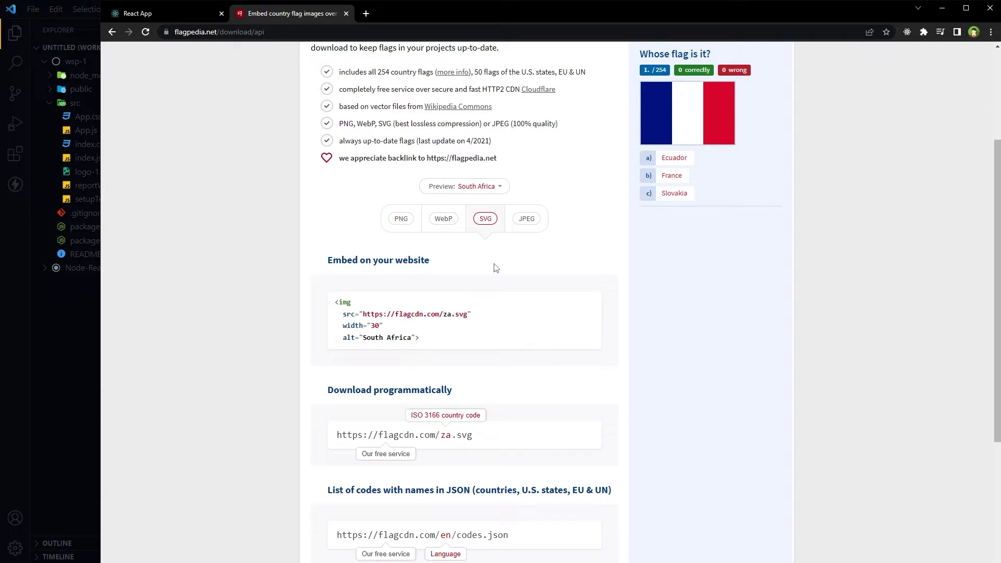
double_click(446, 314)
drag(363, 337, 415, 337)
double_click(461, 314)
drag(364, 314, 442, 313)
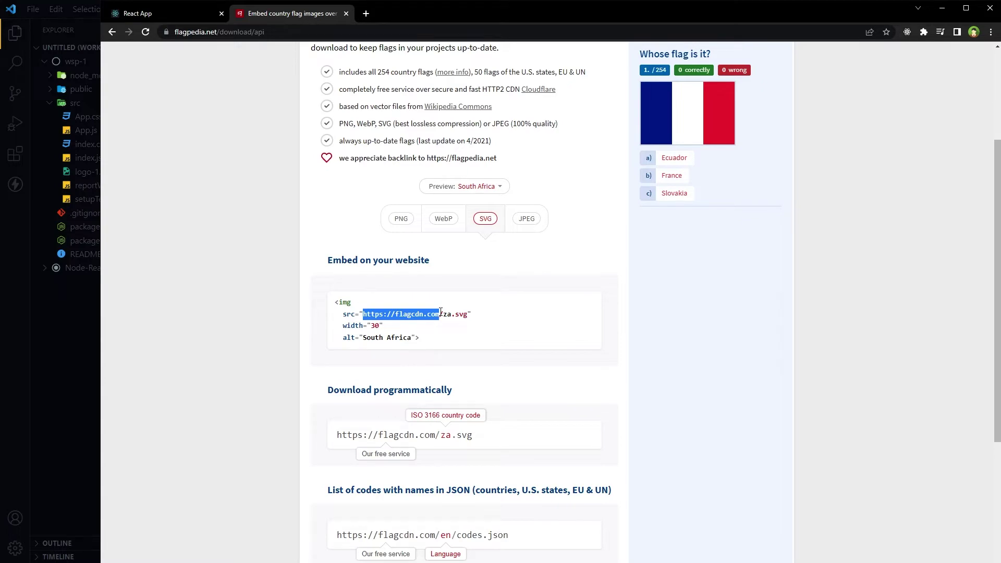
scroll(634, 357, up, 2)
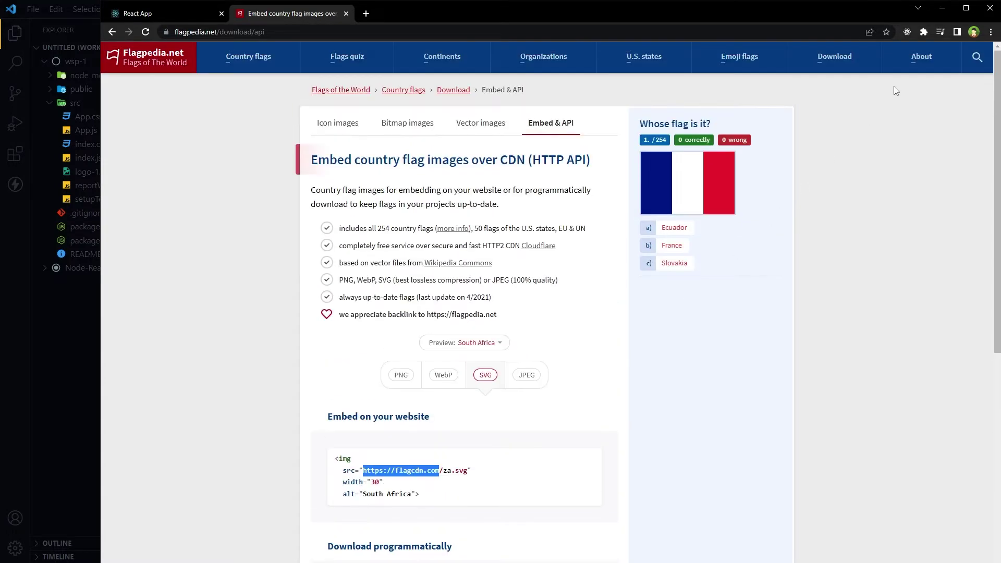
Read the completely free, non-commercial license on the About page, then reopen the embed and API page.
click(921, 56)
scroll(587, 350, down, 4)
scroll(555, 394, down, 4)
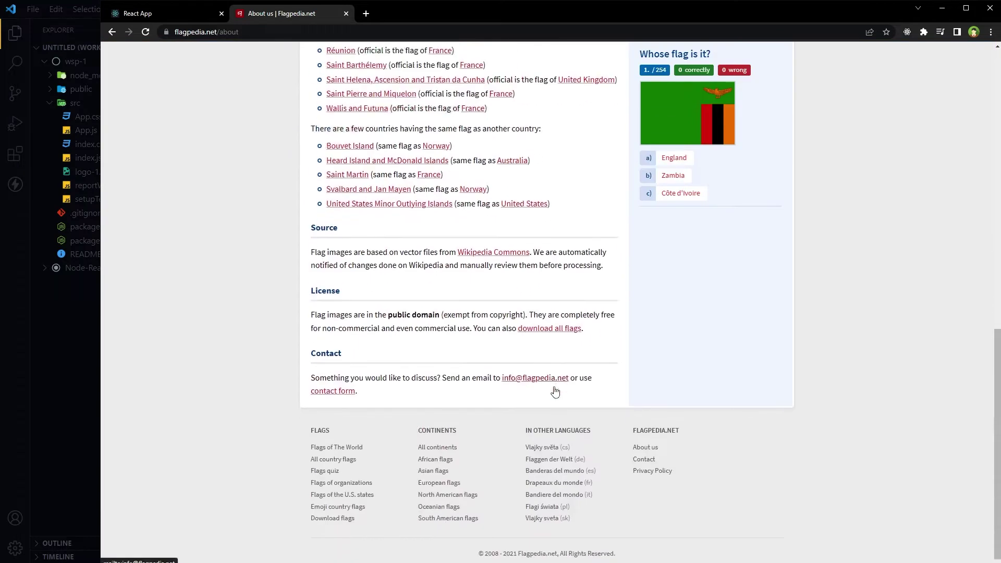
drag(318, 292, 439, 314)
click(384, 317)
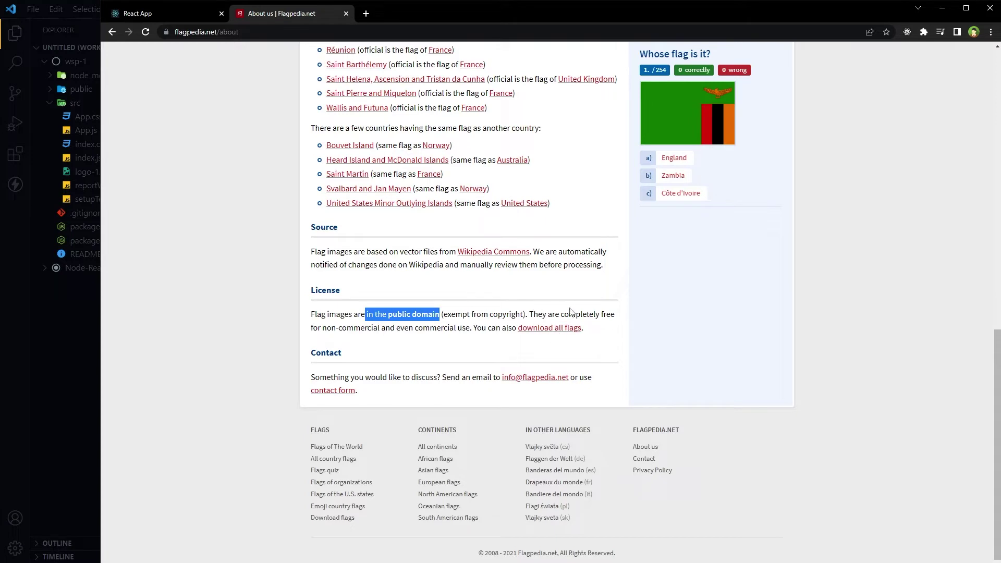
drag(562, 314, 621, 314)
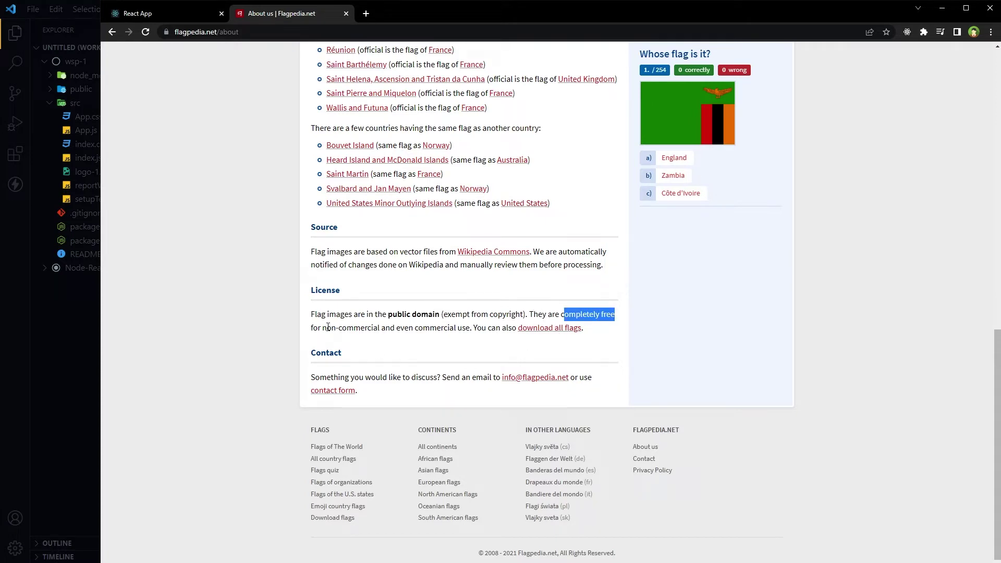
drag(325, 328, 456, 329)
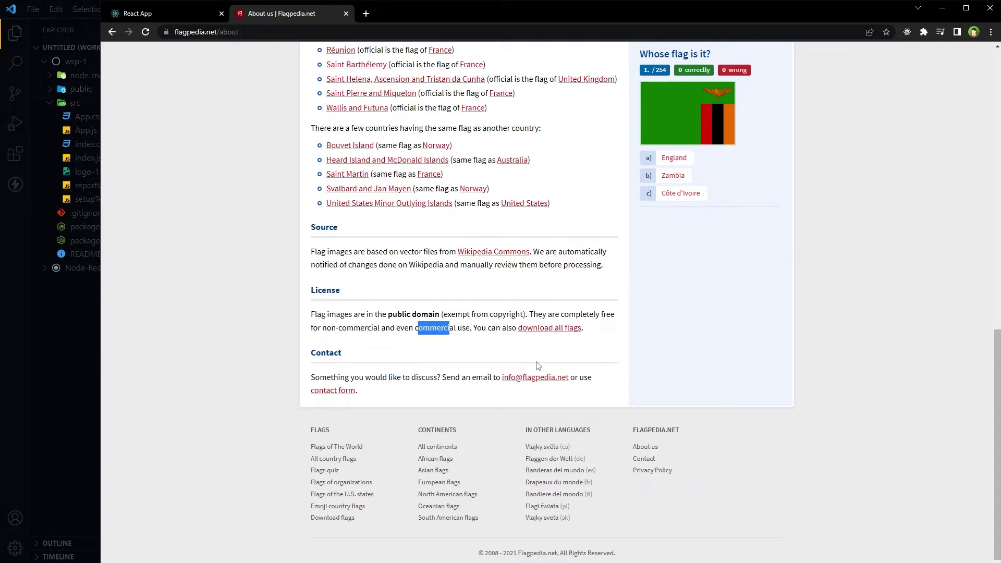
scroll(854, 356, up, 10)
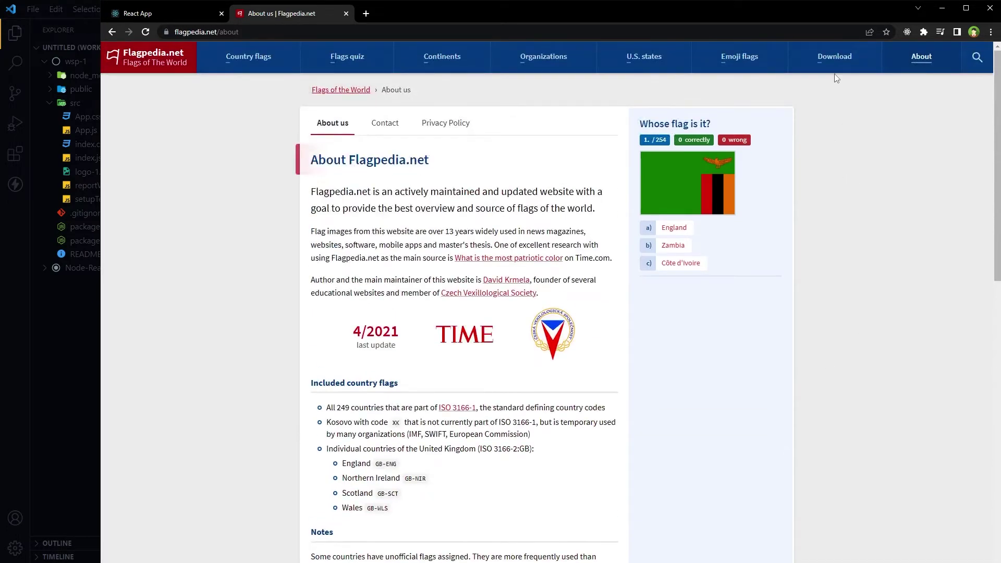
click(834, 59)
scroll(824, 356, down, 2)
scroll(824, 356, down, 2)
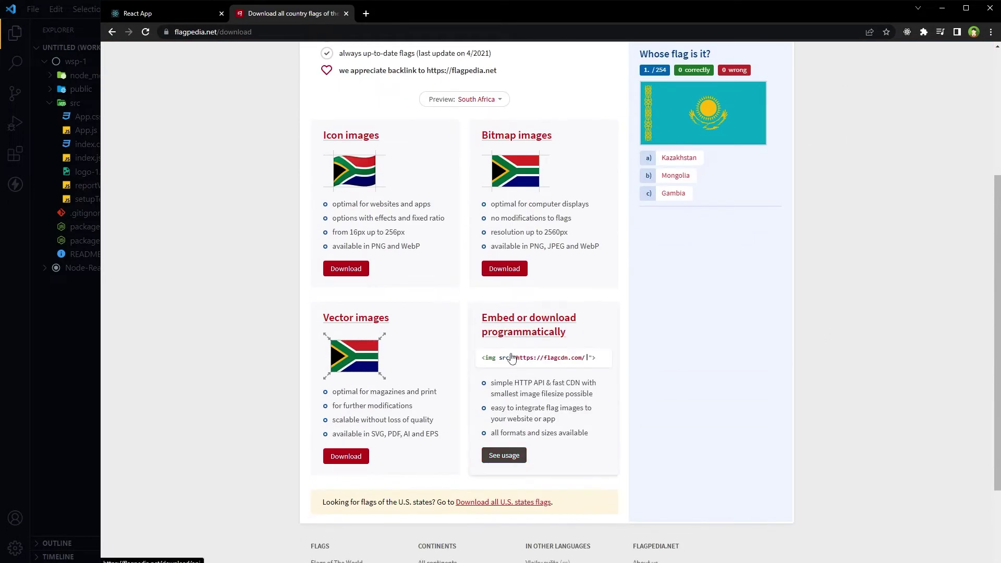
click(505, 456)
scroll(580, 354, down, 2)
scroll(715, 351, down, 2)
On line 13, write an img tag whose src is the pasted flagcdn us.svg address.
key(Tab)
key(Tab)
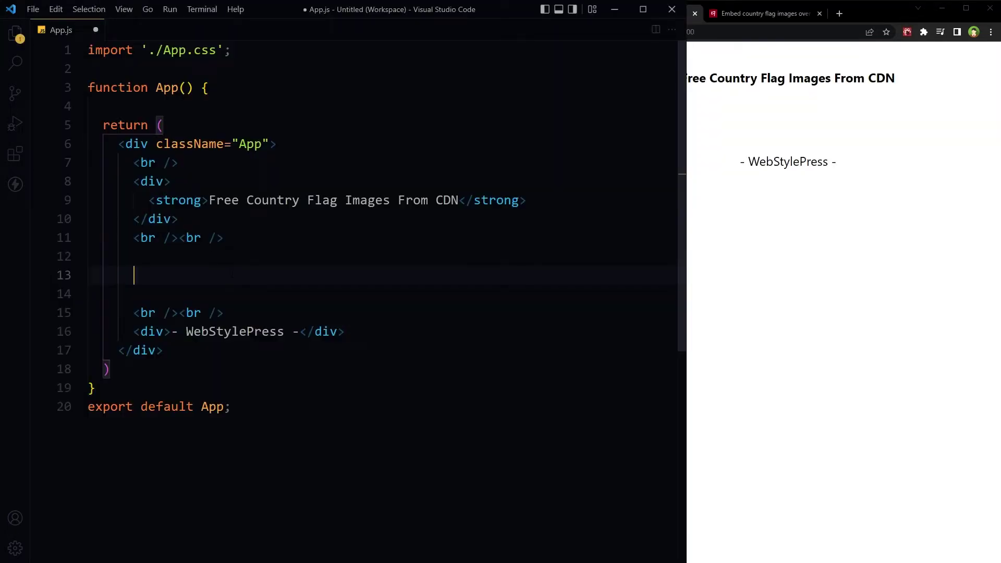
text(<)
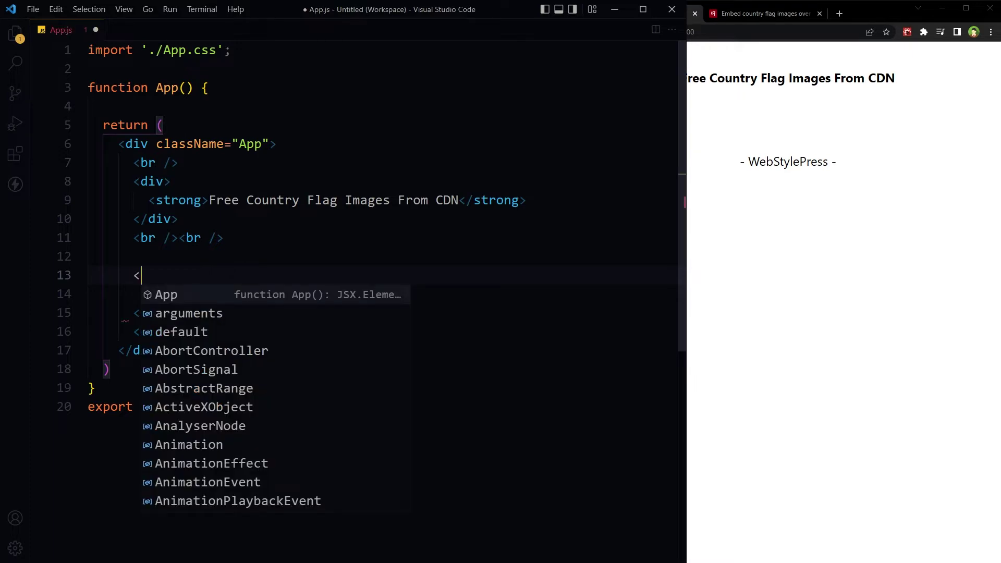
text(img src=)
key(Return)
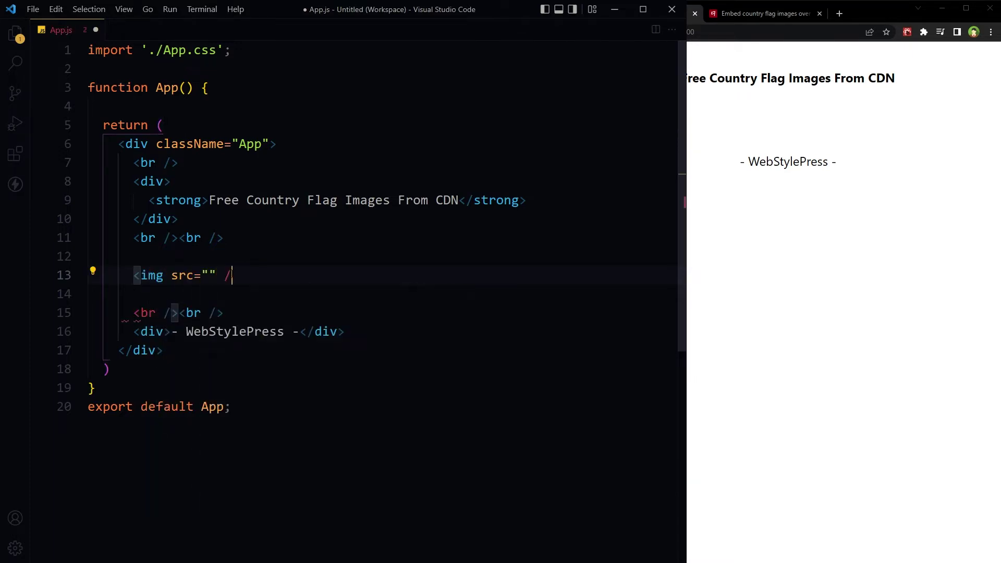
text(>)
key(Left)
key(Left)
key(Left)
key(Left)
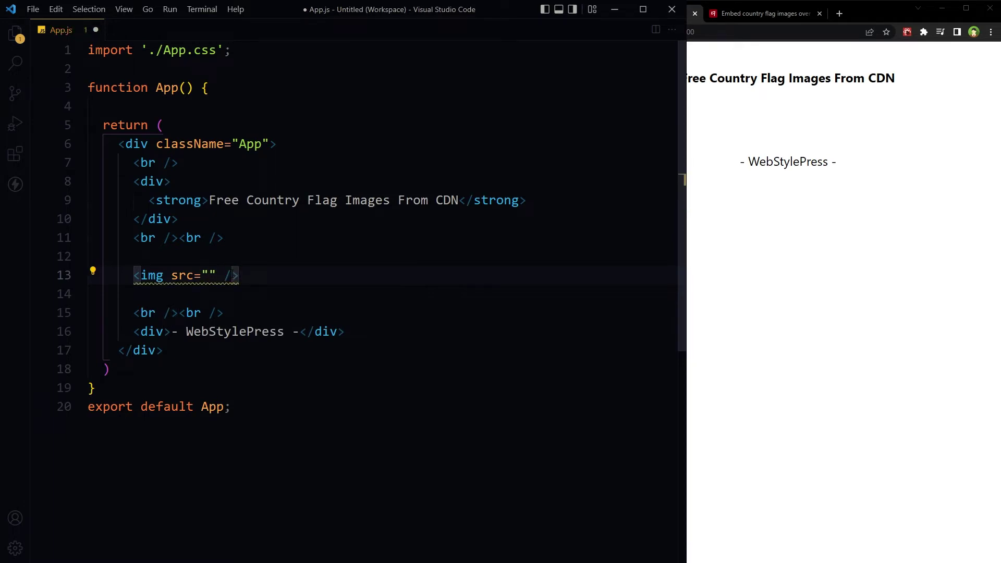
text(https://flagcdn.com/us.svg)
key(Left)
key(Left)
key(Left)
key(Left)
key(Left)
key(Left)
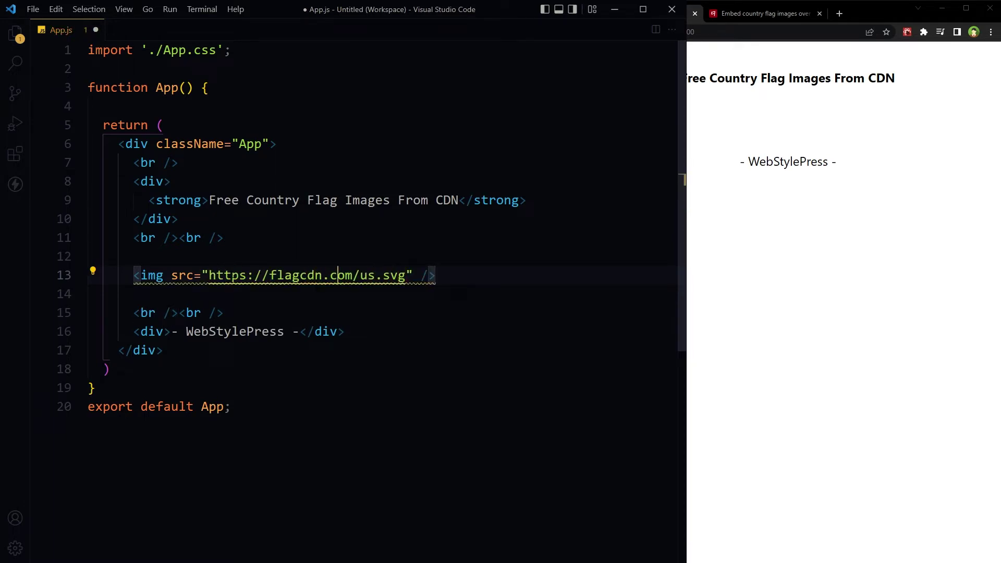
key(Right)
key(Right)
key(ctrl+shift+Left)
key(ctrl+shift+Left)
key(ctrl+shift+Left)
key(ctrl+shift+Left)
key(Right)
key(Right)
key(Right)
key(Left)
key(shift+Right)
key(shift+Right)
key(Right)
key(Right)
key(Right)
key(End)
Preview the saved flag, temporarily swapping the country code to ca before restoring us.
key(ctrl+s)
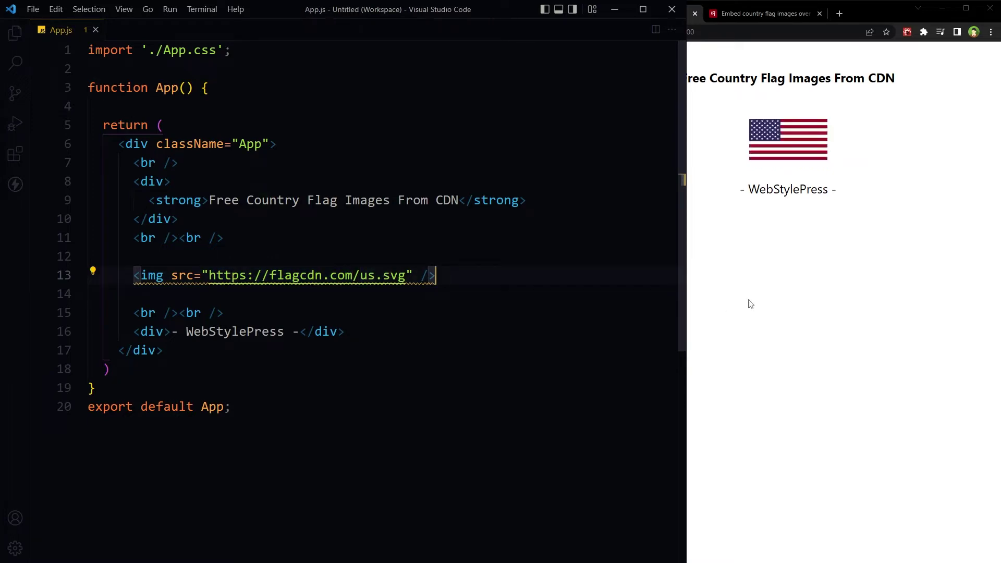
click(764, 302)
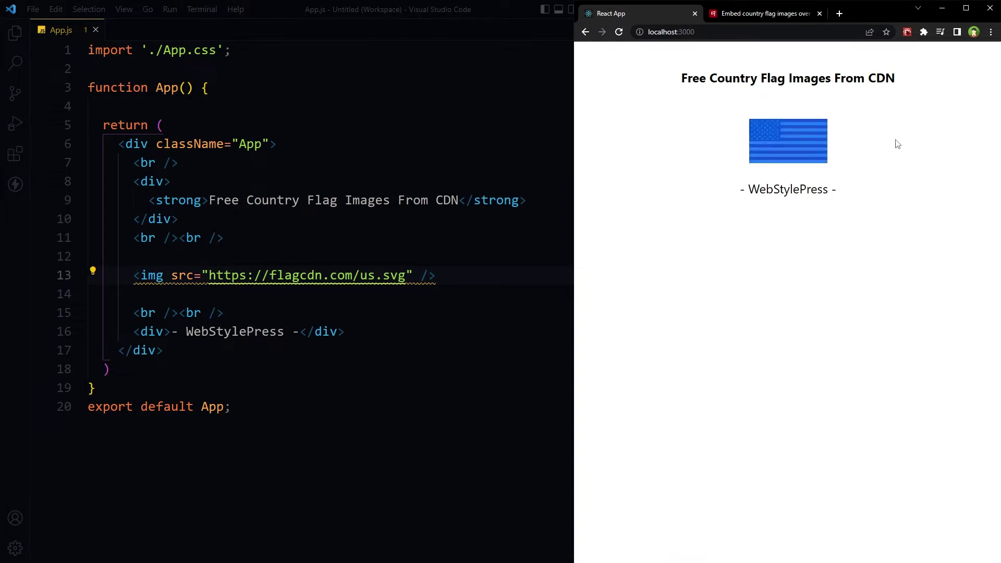
key(alt+Tab)
double_click(368, 275)
text(ca)
key(ctrl+s)
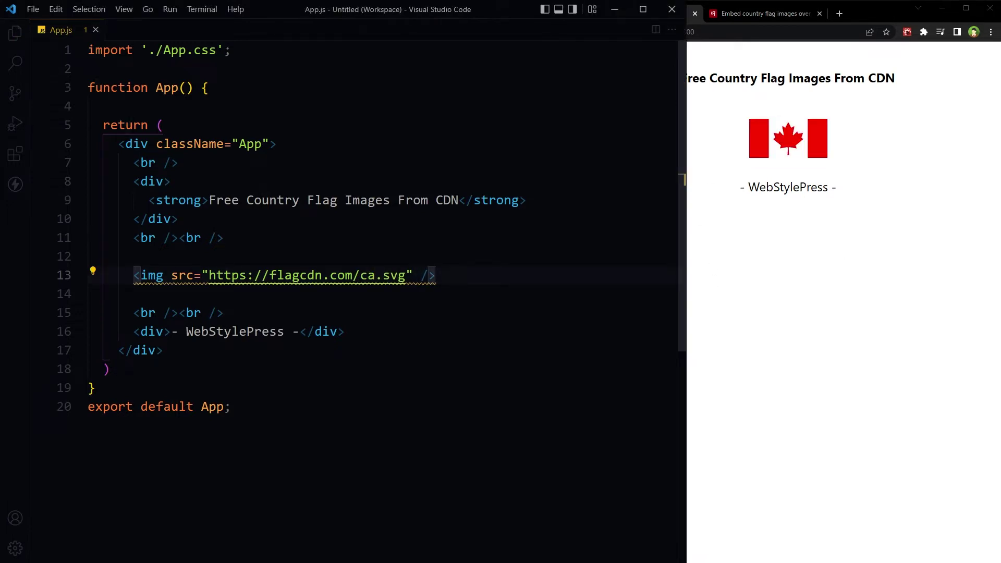
double_click(369, 275)
text(us)
key(End)
key(ctrl+s)
Give the flag image width 30 with an empty alt and save App.js.
key(Left)
key(Left)
key(Left)
text(alt=')
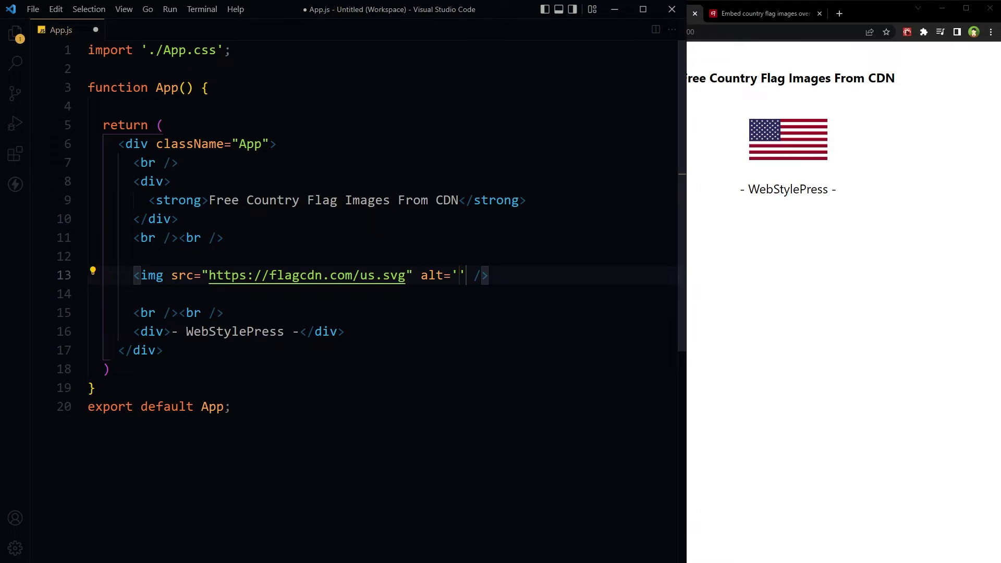
key(Left)
key(Left)
key(Left)
key(Left)
key(Left)
text(wid)
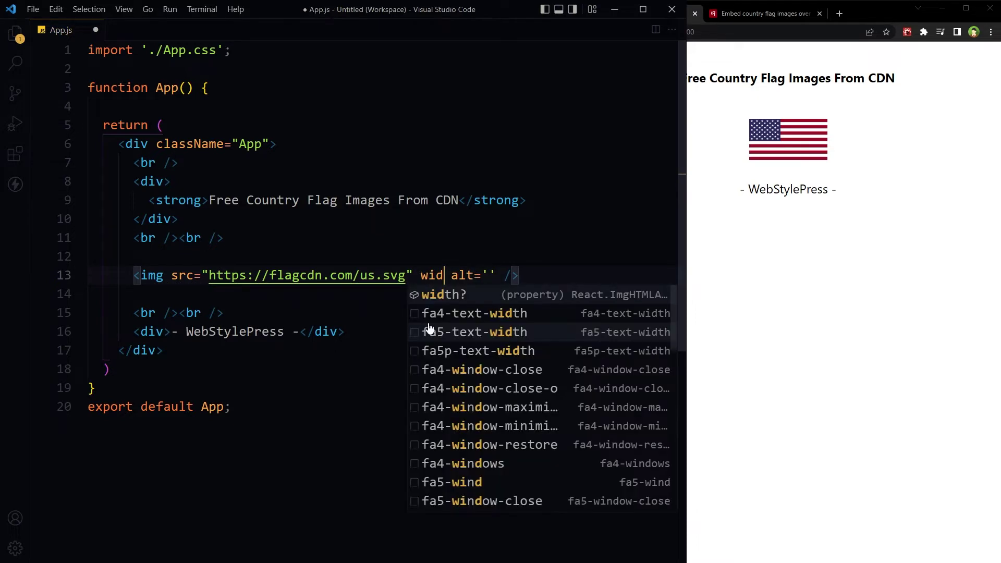
text(th)
key(Escape)
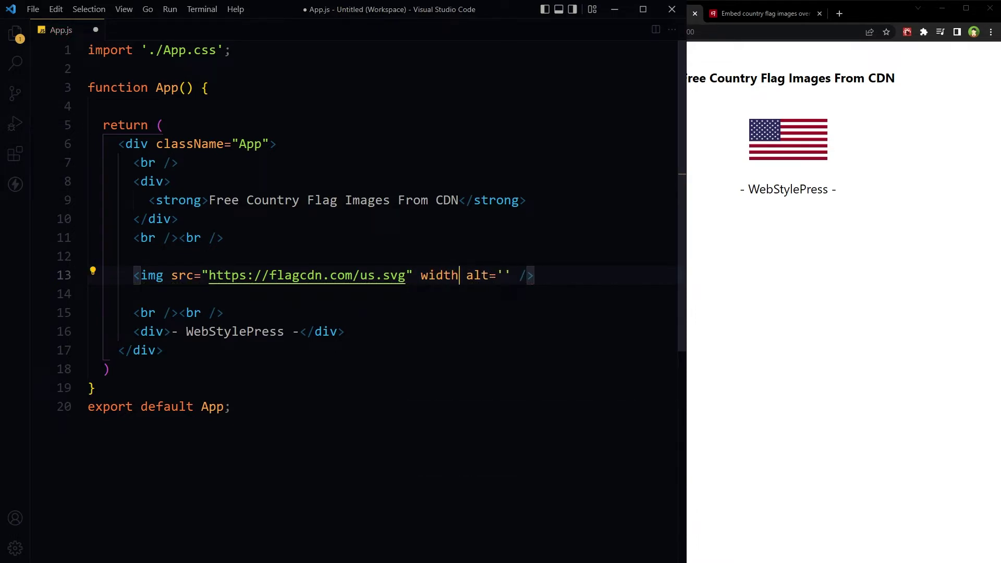
text(="30)
key(ctrl+s)
key(End)
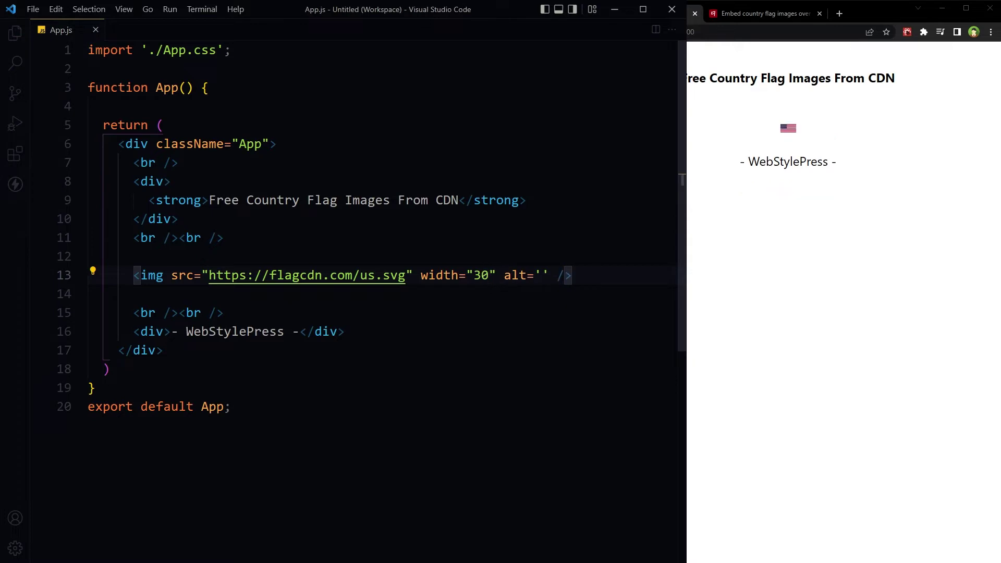
Duplicate the US flag img line onto line 14.
click(780, 298)
click(348, 331)
click(573, 275)
double_click(400, 276)
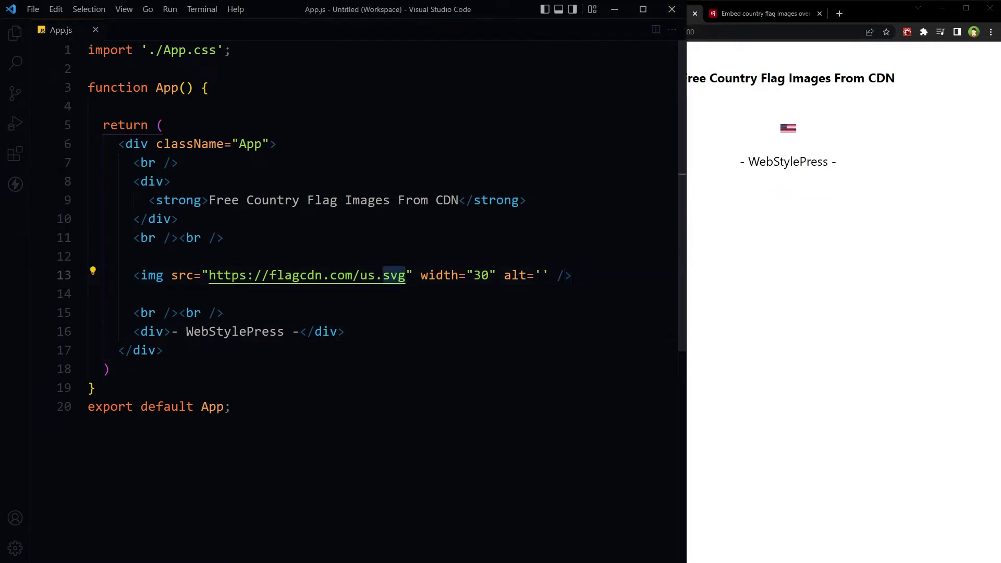
key(End)
key(shift+Home)
key(ctrl+c)
key(End)
key(Return)
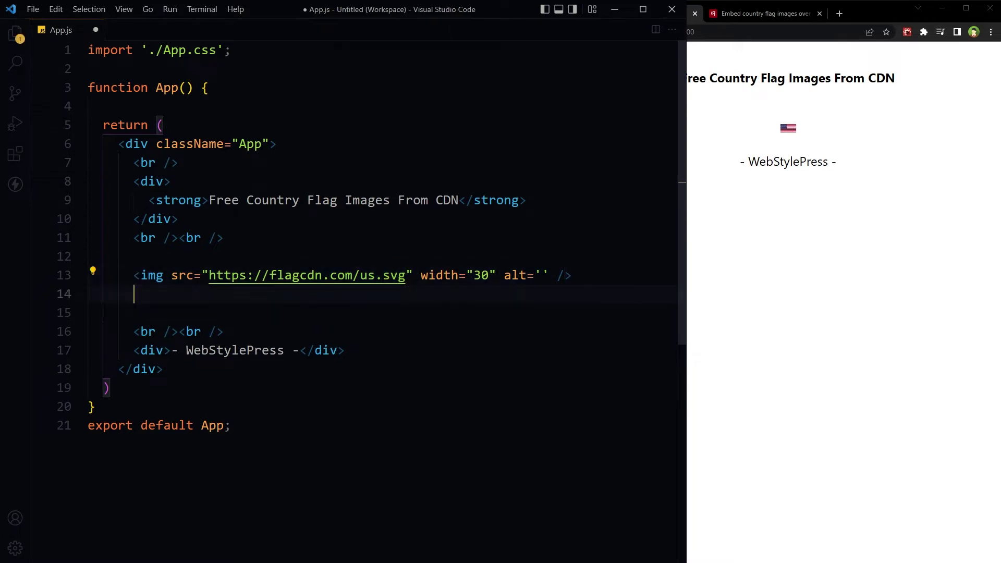
key(ctrl+v)
Change the copy's address to us.jpg and save, leaving the caret between the URL slashes.
key(BackSpace)
key(BackSpace)
key(BackSpace)
text(jpg)
key(ctrl+s)
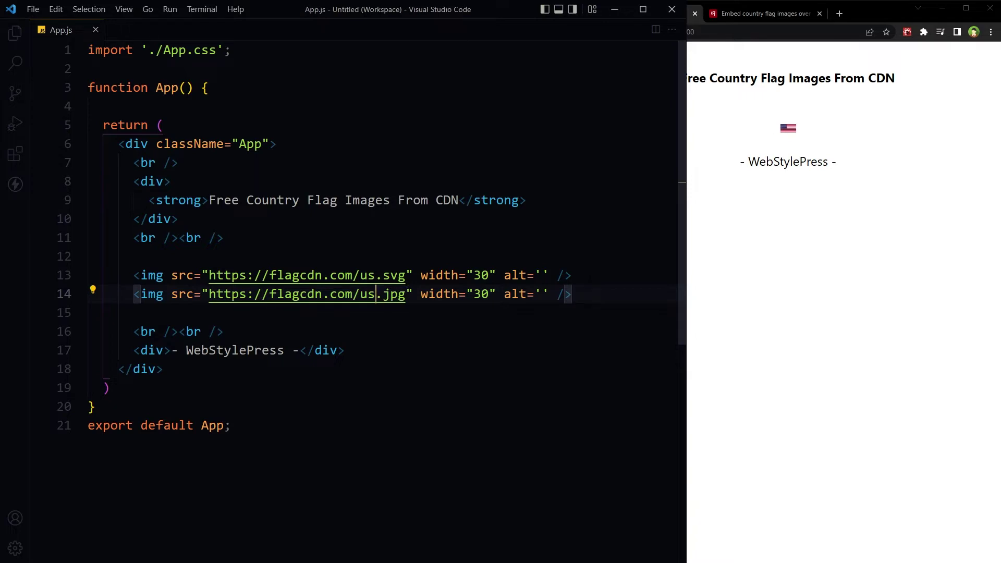
click(363, 294)
text(/)
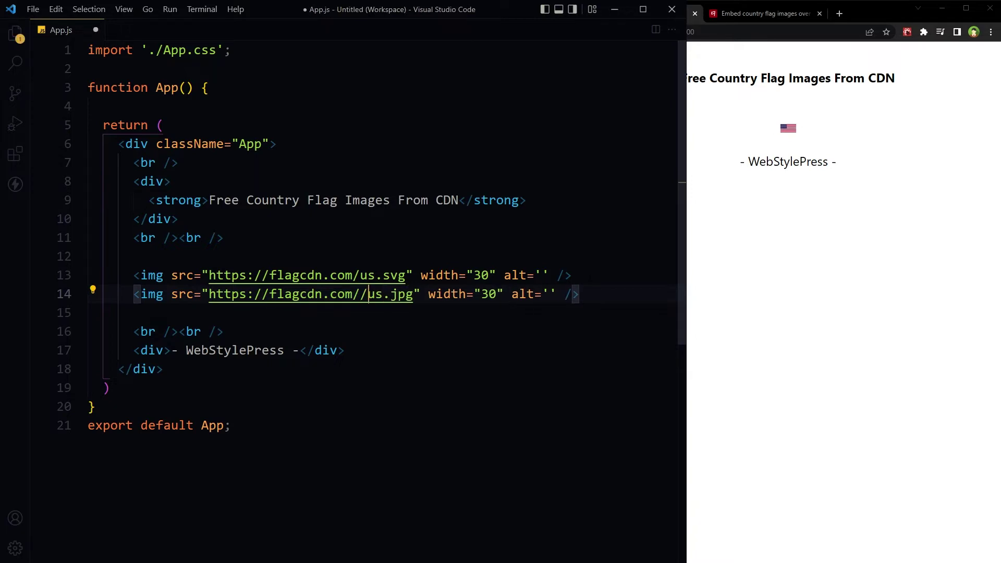
key(Right)
key(ctrl+s)
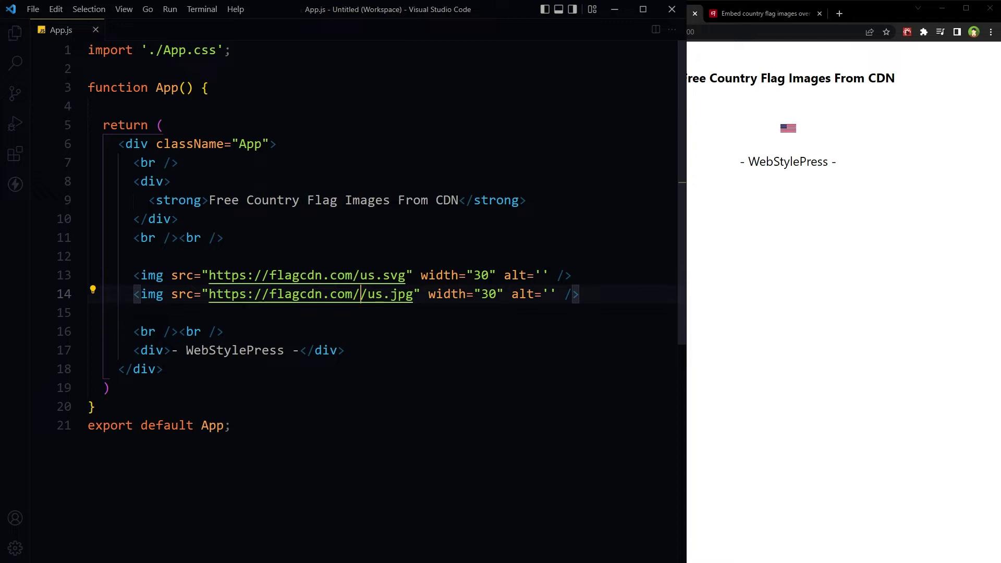
Look up Flagpedia's w20 JPEG address format, add w20 to the us.jpg URL, and preview.
click(753, 227)
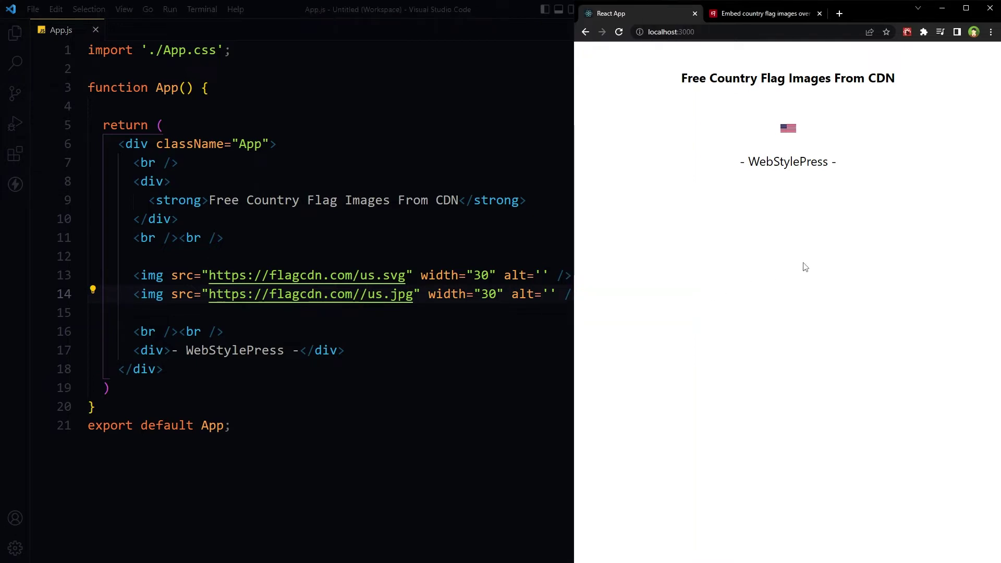
click(739, 13)
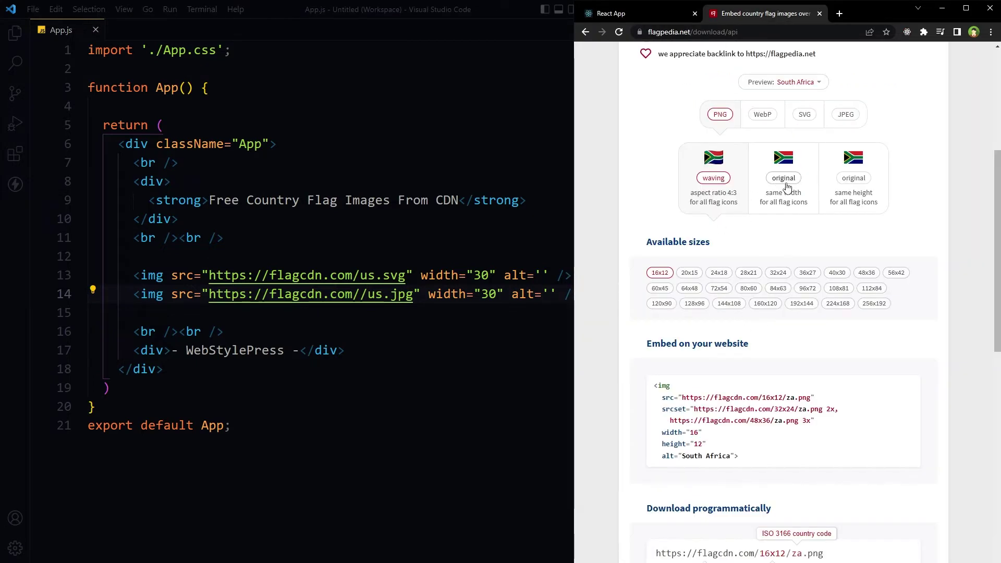
click(845, 115)
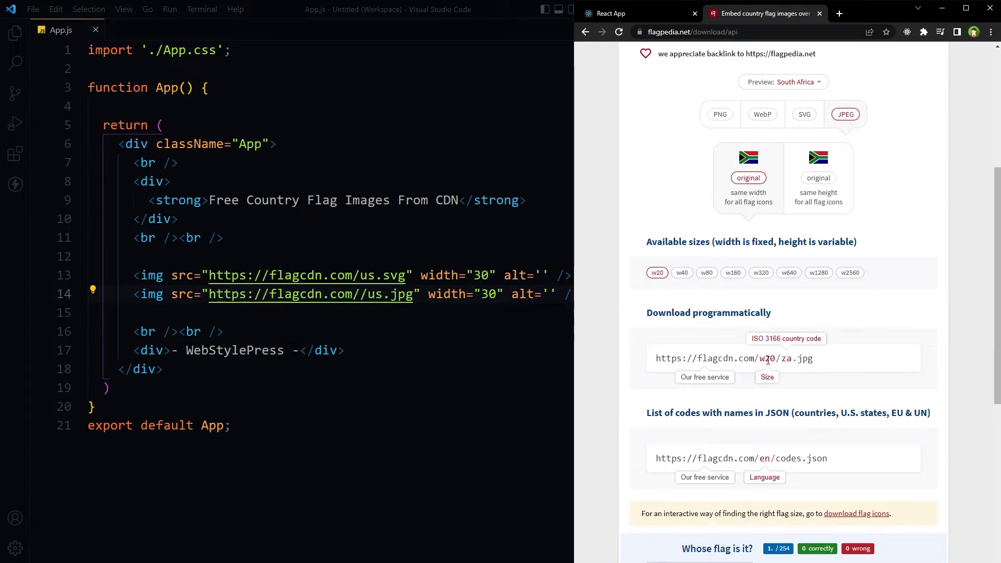
double_click(771, 359)
click(779, 363)
click(362, 294)
text(w20)
click(888, 301)
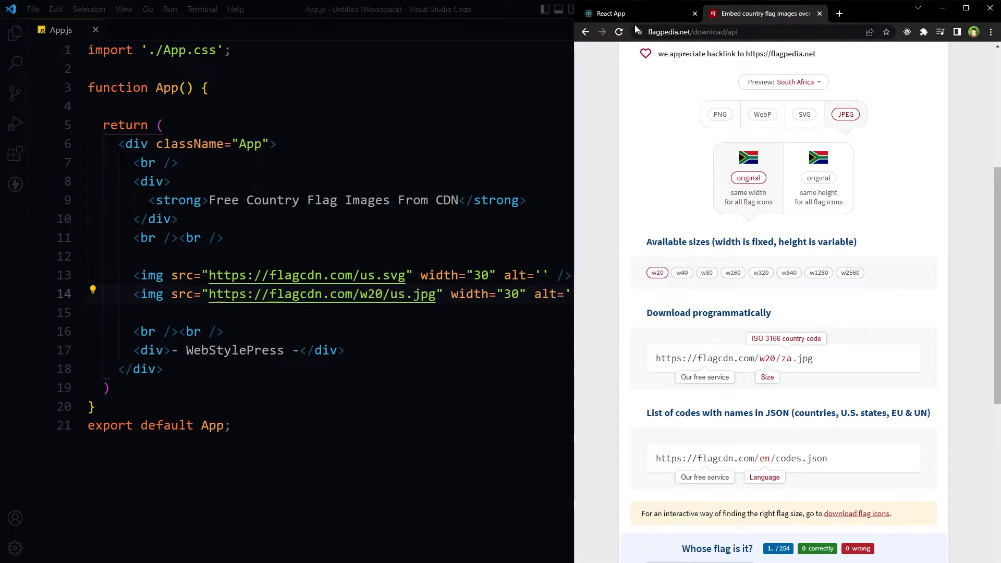
key(ctrl+1)
Add a <br /> line break after the SVG flag image and save.
double_click(845, 135)
click(845, 135)
click(572, 275)
key(Return)
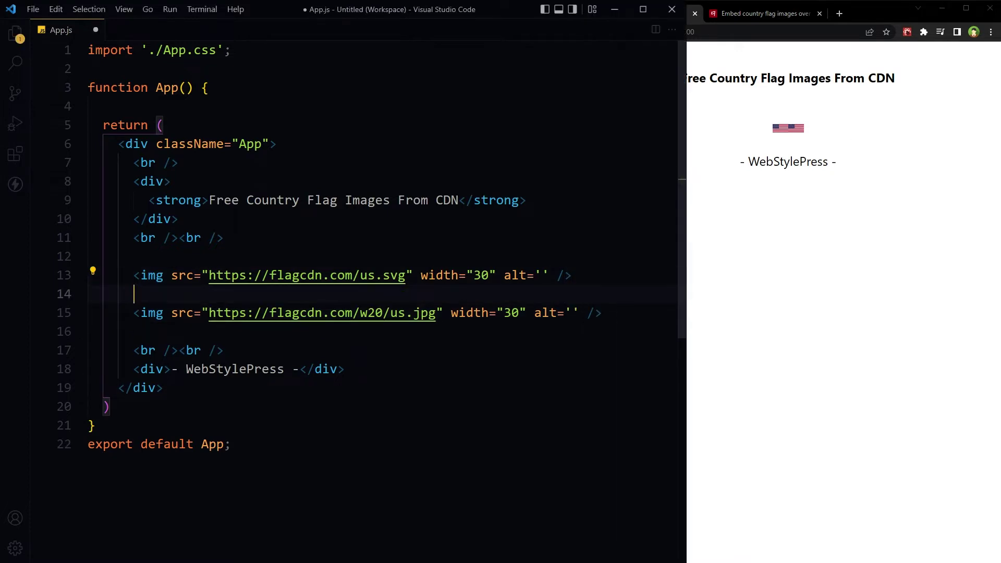
text(<br />)
key(ctrl+s)
key(Home)
Duplicate the line break and JPEG image lines, change the copy to webp, and save.
key(shift+Down)
key(shift+End)
key(Right)
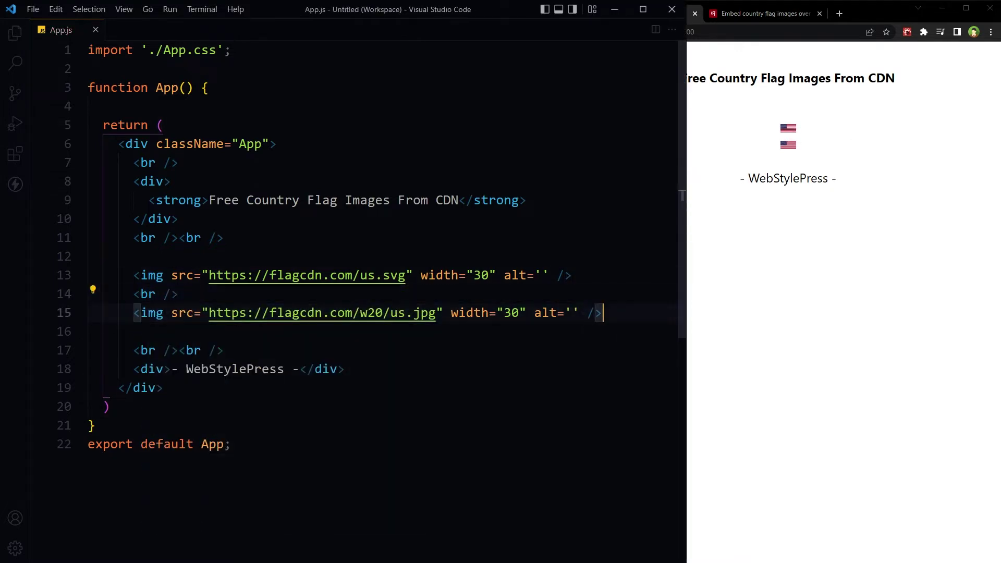
key(Return)
key(ctrl+v)
key(Up)
key(Down)
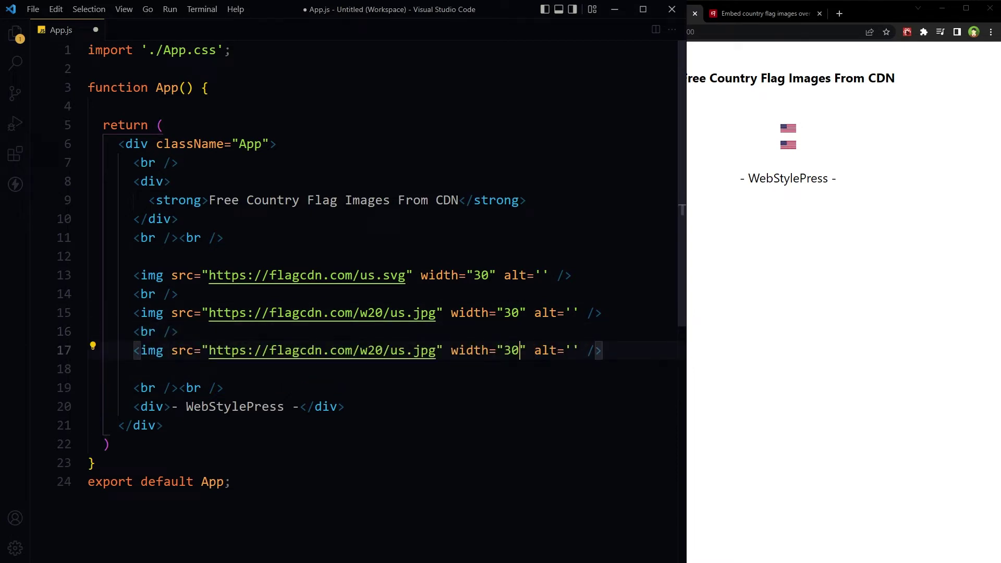
key(Left)
key(Left)
key(Left)
text(web)
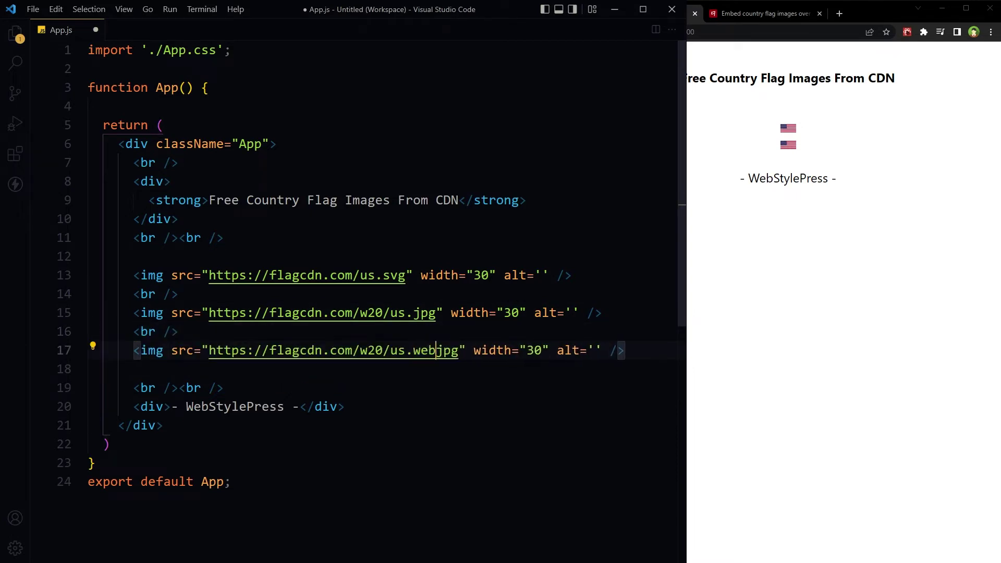
key(shift+Right)
key(shift+Right)
key(shift+Right)
text(p)
key(ctrl+s)
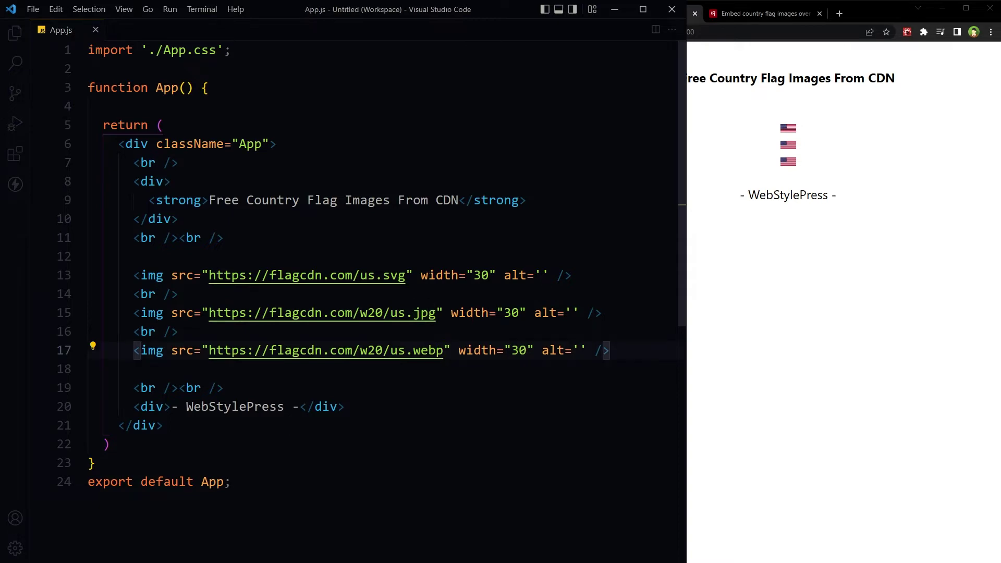
key(Up)
Duplicate the WebP lines, change the newest copy's extension to png, and save.
key(Home)
key(shift+Down)
key(shift+End)
key(ctrl+c)
key(End)
key(Return)
key(ctrl+v)
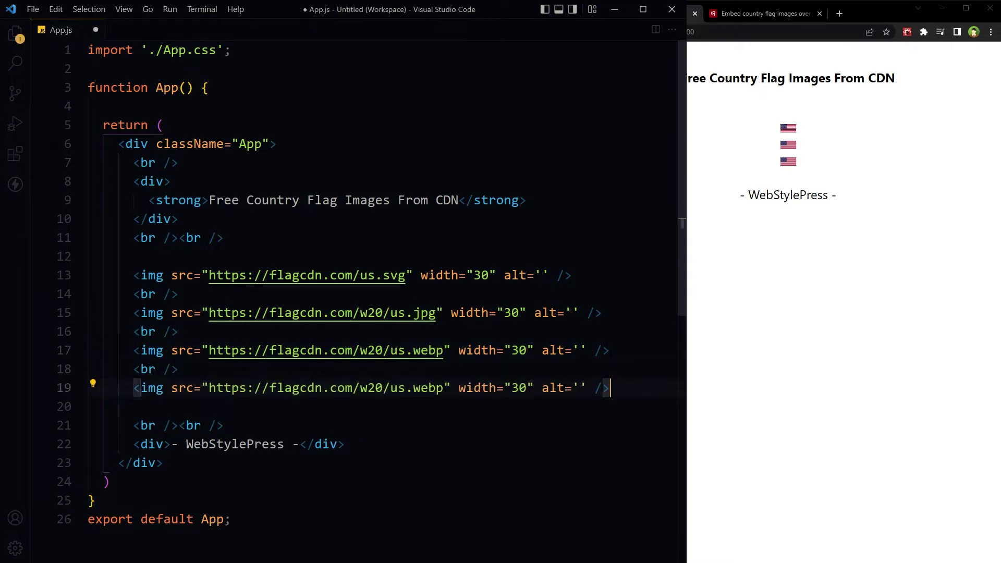
key(ctrl+Left)
key(ctrl+Left)
key(ctrl+Left)
key(shift+Left)
key(shift+Left)
key(shift+Left)
text(png)
key(Home)
key(ctrl+s)
Select the flag image lines, narrowing the selection to the SVG image line.
key(Up)
key(Up)
key(Up)
key(shift+Down)
key(shift+Down)
key(shift+Down)
key(shift+Down)
key(shift+Down)
key(shift+Down)
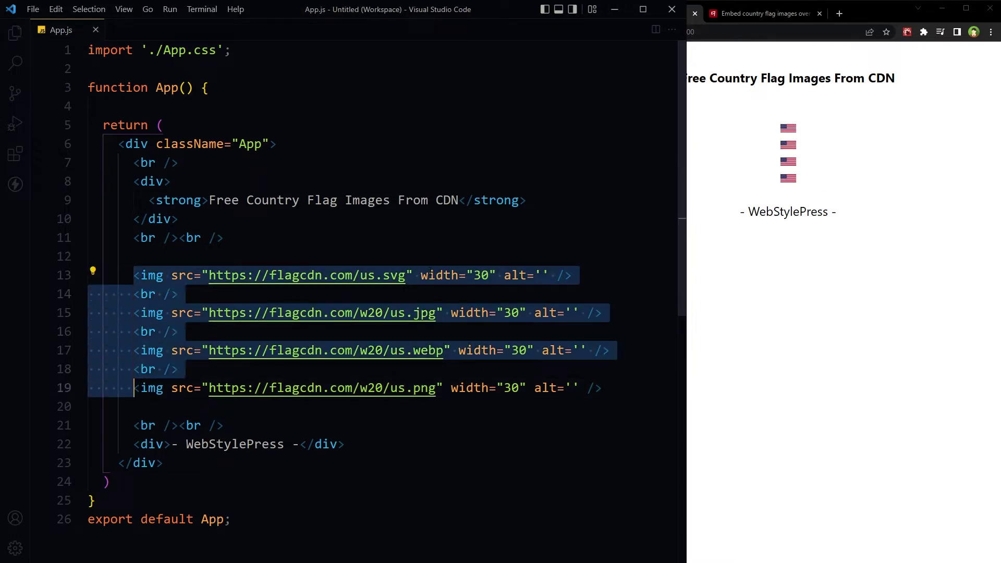
key(shift+End)
key(shift+Up)
key(shift+Up)
key(shift+Up)
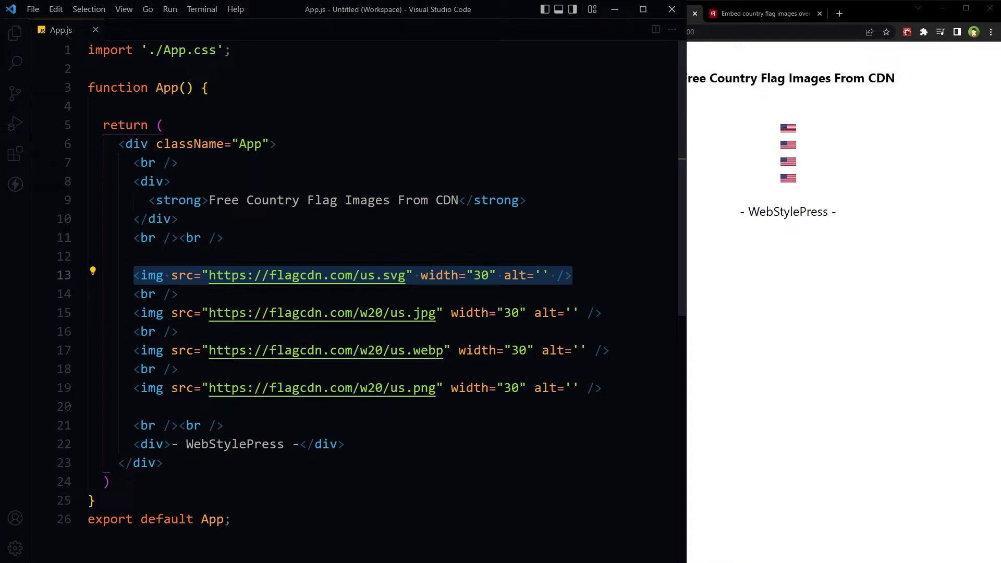
Remove the width attribute from the JPEG flag image.
double_click(398, 313)
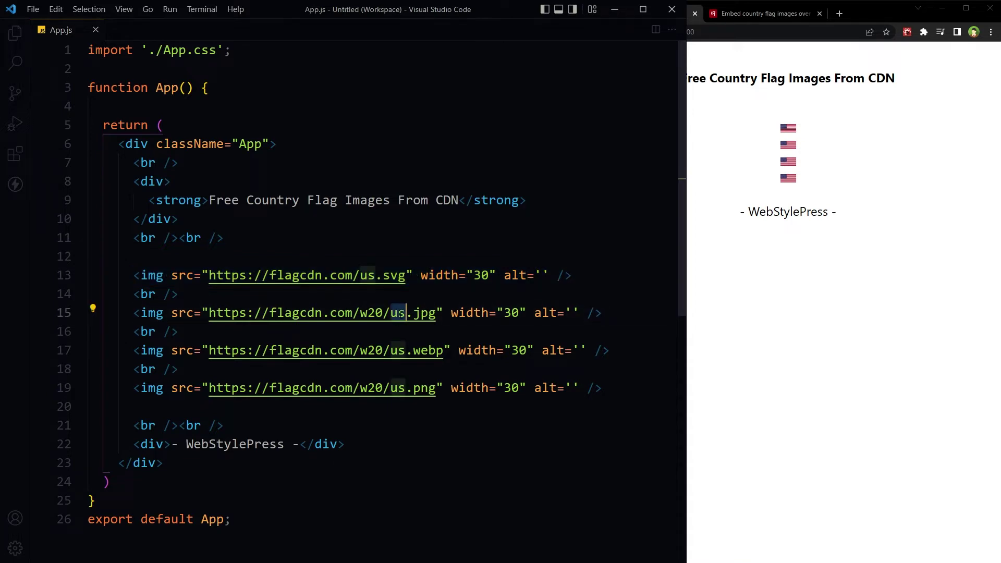
drag(361, 313, 383, 313)
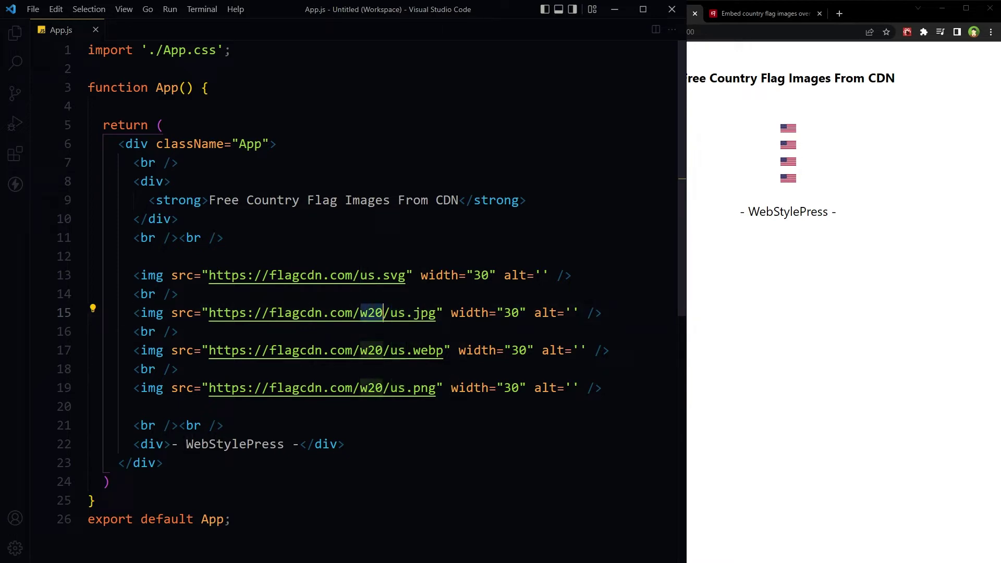
click(384, 313)
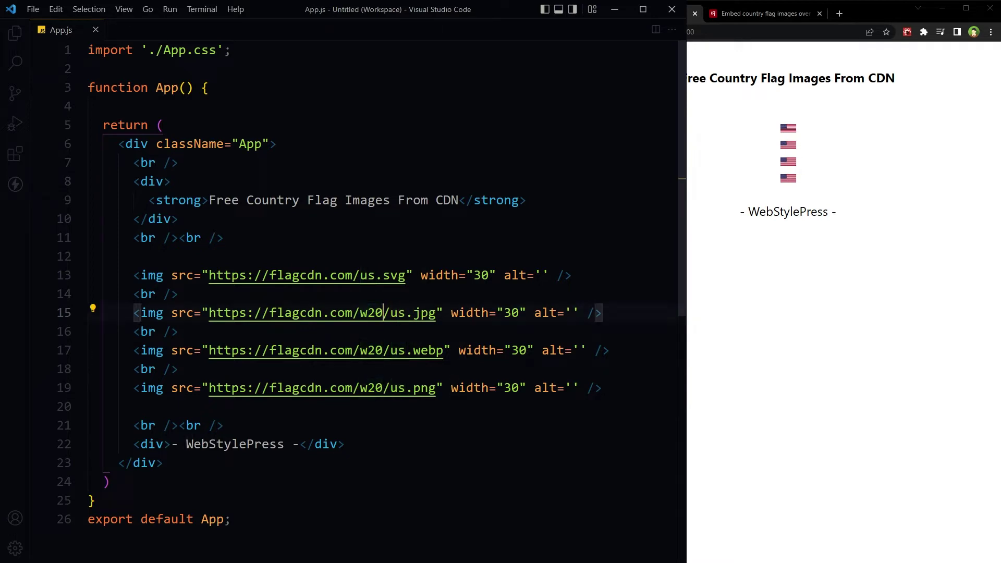
click(436, 314)
drag(451, 313, 521, 313)
click(528, 313)
key(ctrl+shift+Left)
key(ctrl+shift+Left)
key(BackSpace)
Remove the WebP and PNG flag images' width attributes and save.
key(Down)
key(Down)
key(ctrl+shift+Right)
key(ctrl+shift+Right)
key(ctrl+shift+Right)
key(BackSpace)
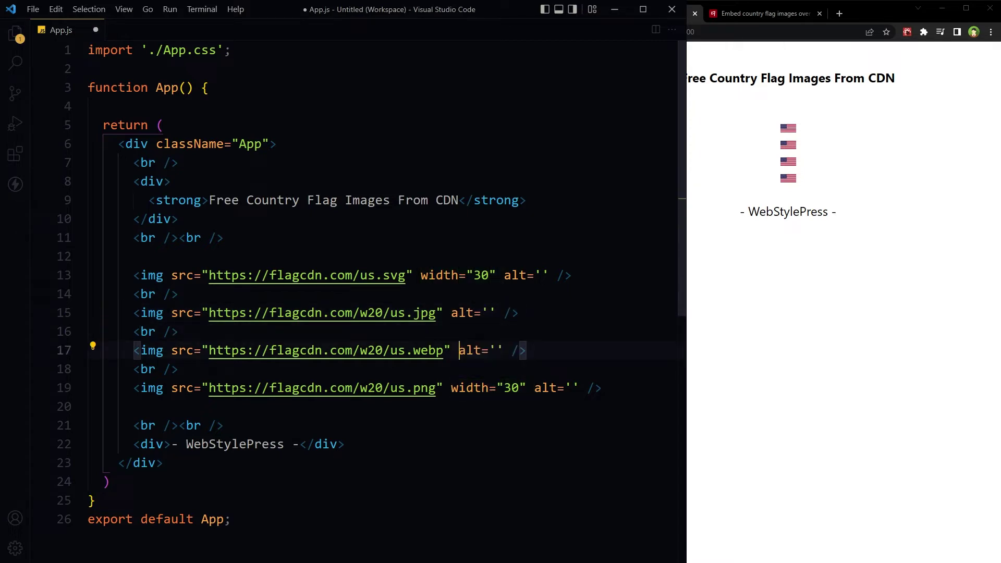
key(Down)
key(Down)
key(ctrl+Left)
key(ctrl+shift+Right)
key(ctrl+shift+Right)
key(ctrl+shift+Right)
key(BackSpace)
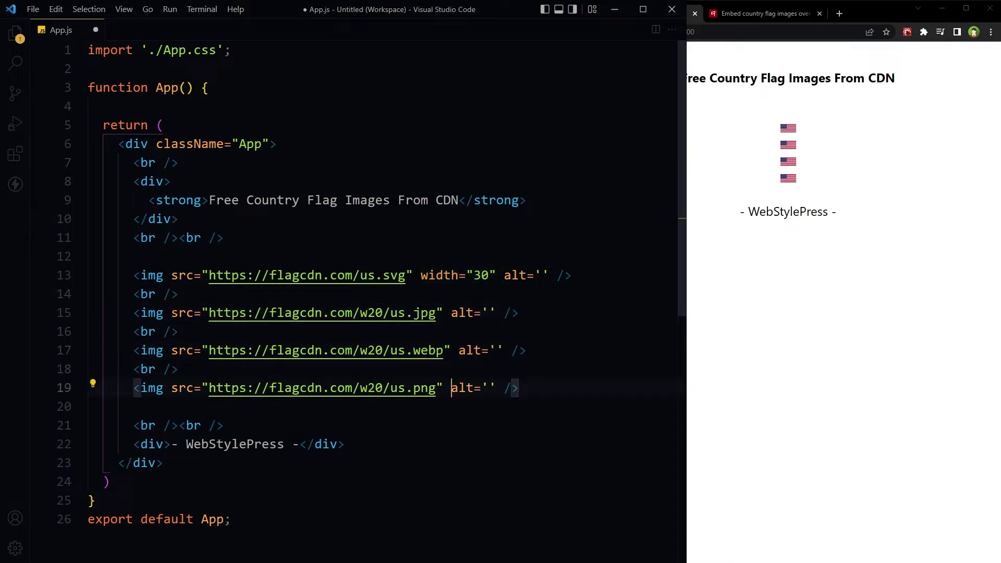
key(ctrl+s)
Change the JPEG flag URL size and save so it shows the w40 flag.
key(Up)
key(Up)
key(Up)
text(w30)
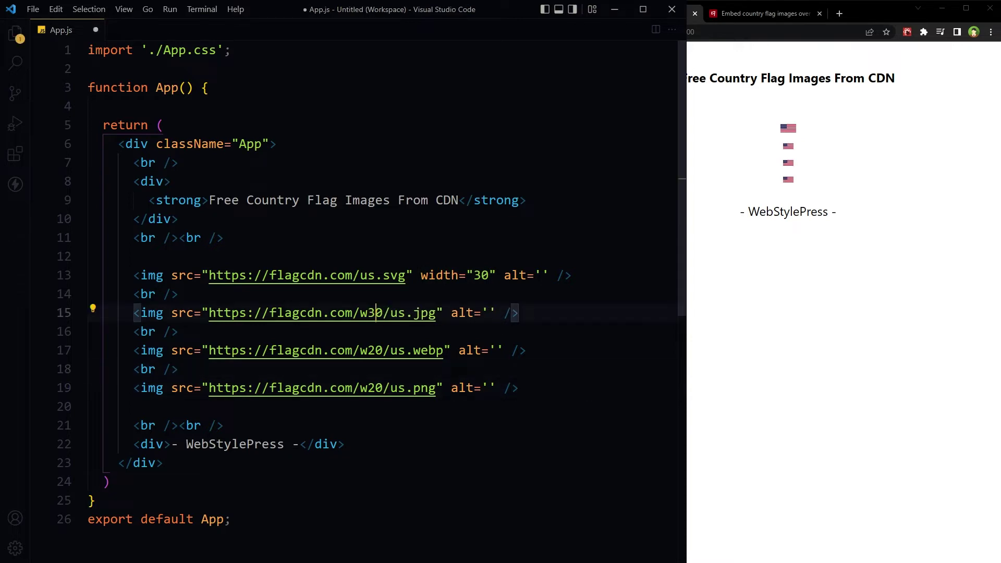
key(ctrl+s)
key(BackSpace)
text(4)
key(Up)
key(ctrl+s)
Edit the SVG image's width value and save to resize that flag.
key(Up)
key(Up)
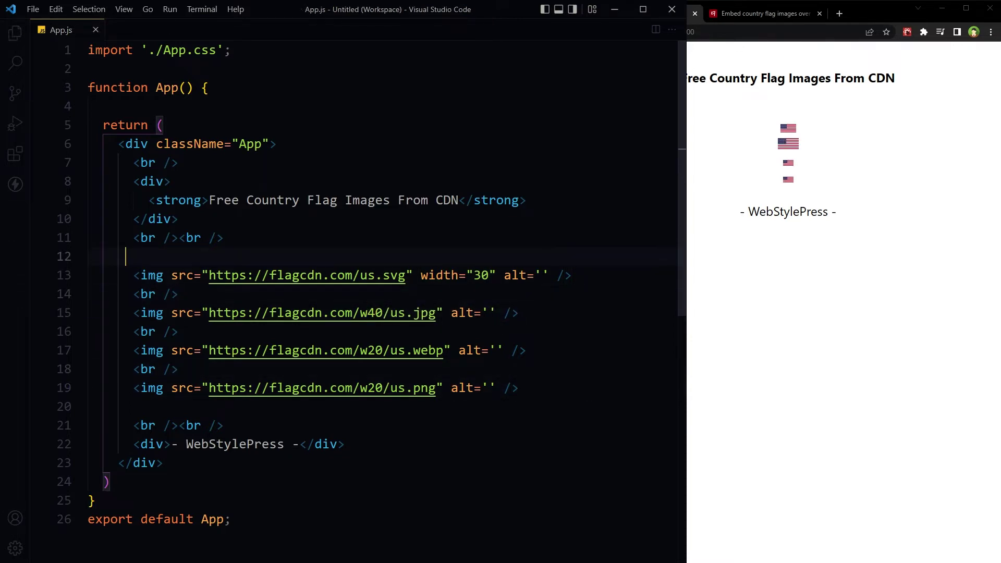
key(End)
key(ctrl+Left)
key(ctrl+Left)
key(ctrl+Left)
key(Delete)
text(4)
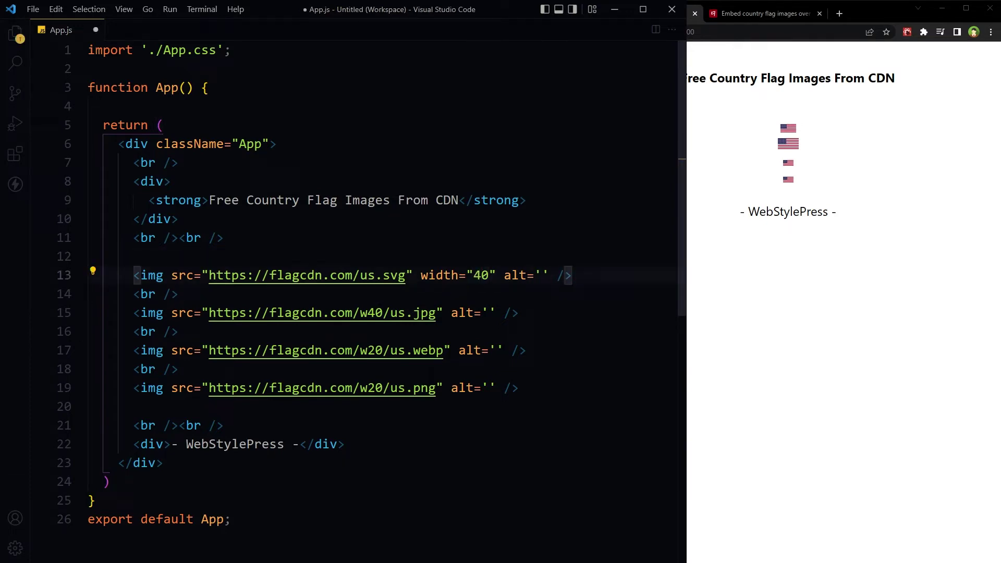
key(ctrl+s)
Enlarge the WebP and PNG URL sizes and save so the flags reload larger.
key(Down)
key(Down)
key(Down)
key(Down)
key(ctrl+Left)
key(ctrl+Left)
key(ctrl+Left)
key(Delete)
text(4)
key(Down)
key(Down)
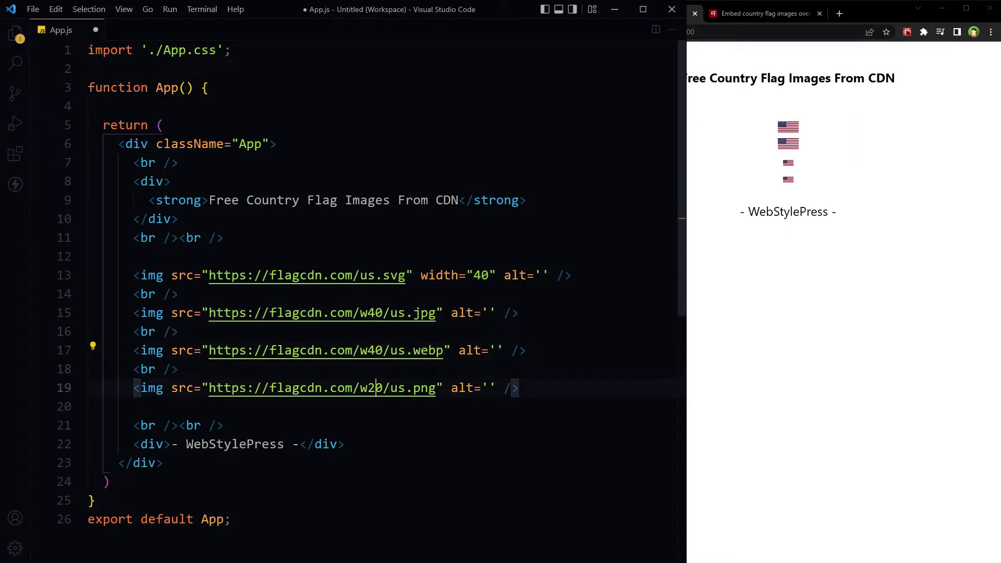
key(Delete)
text(4)
key(ctrl+s)
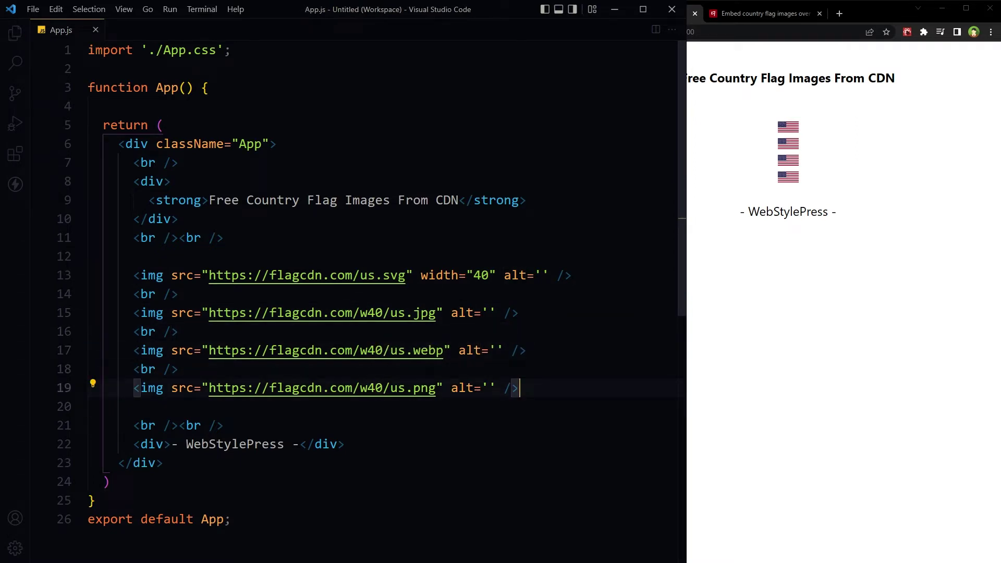
Raise the SVG flag's width value again and save.
key(Up)
key(Up)
key(Up)
key(Up)
key(Up)
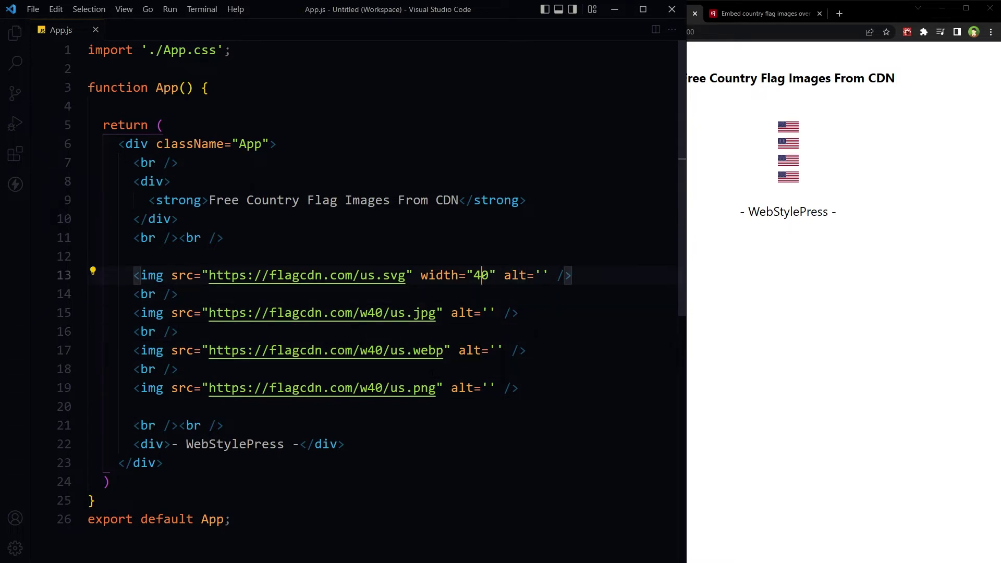
click(474, 276)
key(Delete)
text(6)
key(ctrl+s)
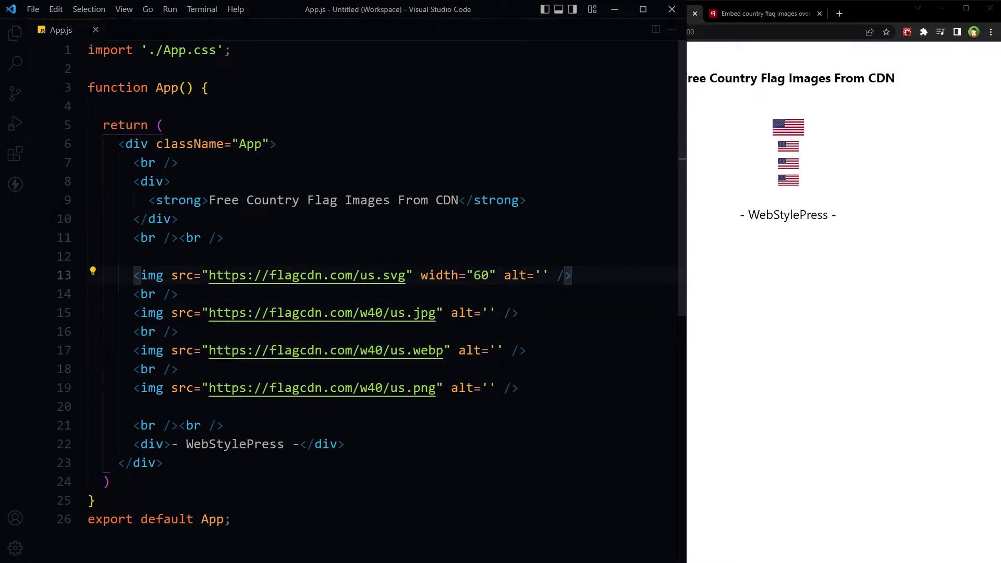
Increase the size digit in the JPEG URL and save the larger flag.
key(Down)
key(Down)
click(413, 313)
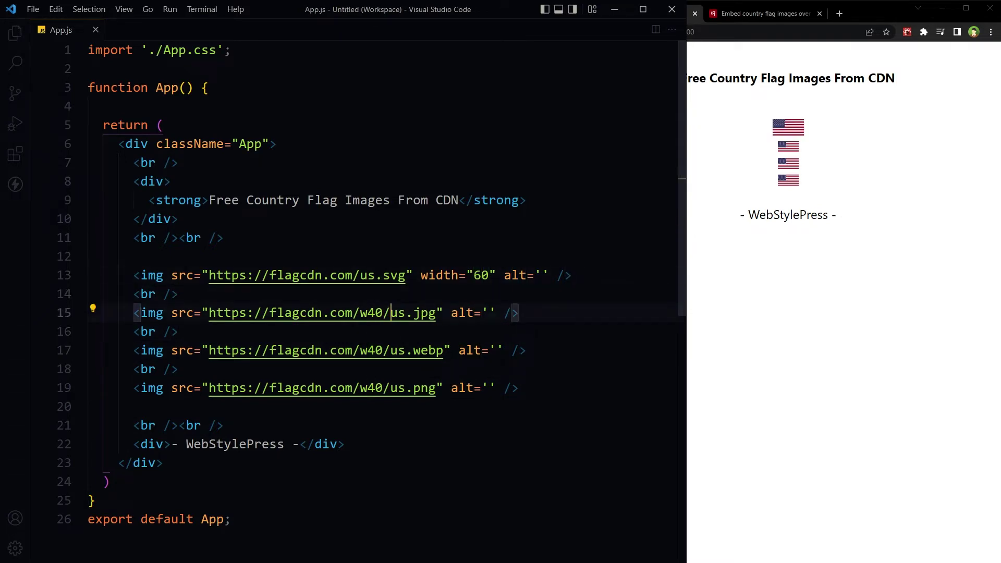
key(Delete)
text(6)
key(ctrl+s)
key(Delete)
text(8)
key(ctrl+s)
Select and update the SVG image's width value of 60.
key(Up)
key(Up)
key(End)
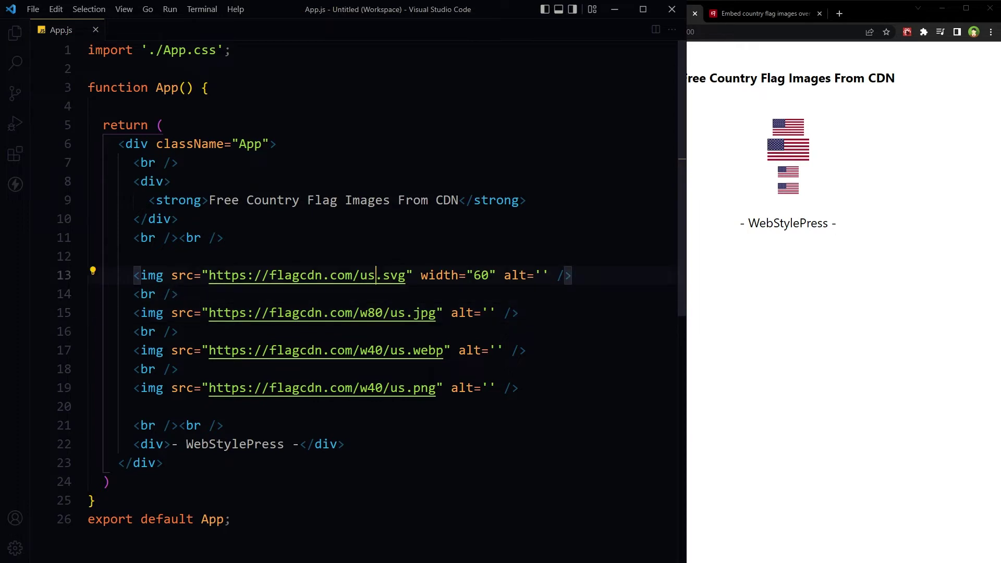
key(Left)
key(Left)
key(Left)
key(Left)
key(Left)
key(shift+Right)
key(shift+Right)
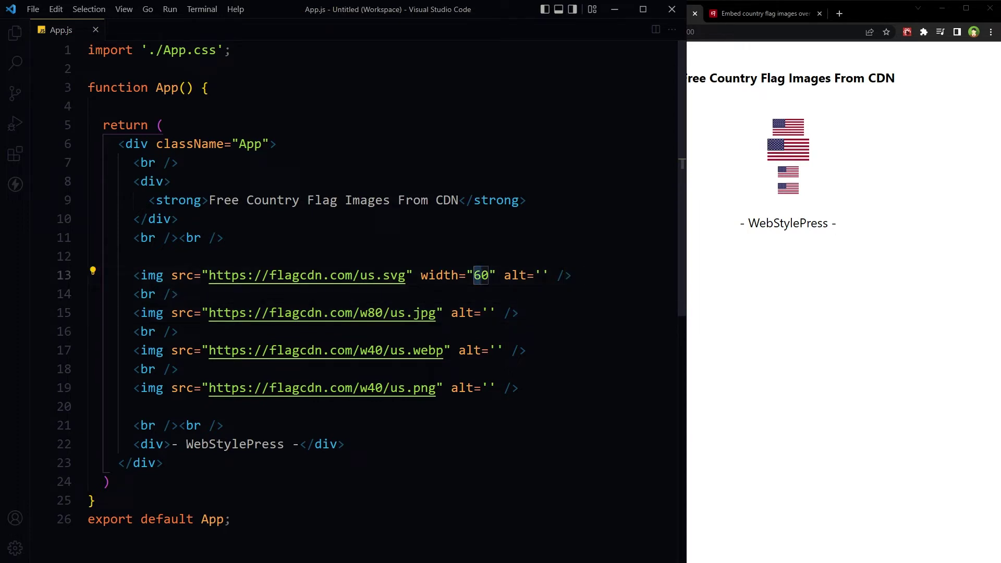
text(8)
key(Down)
Change the WebP size and PNG URL from w40 to w80, save, and select lines 13–19.
key(Down)
key(Down)
key(Down)
key(Left)
key(Left)
key(Left)
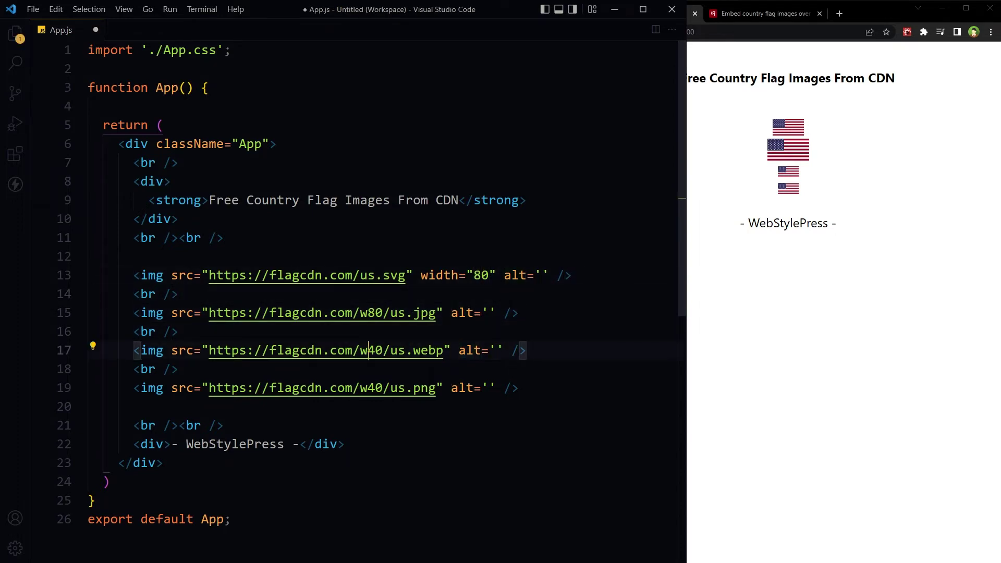
key(Right)
key(BackSpace)
text(8)
key(Down)
key(Down)
key(Left)
key(Delete)
text(8)
key(End)
key(ctrl+s)
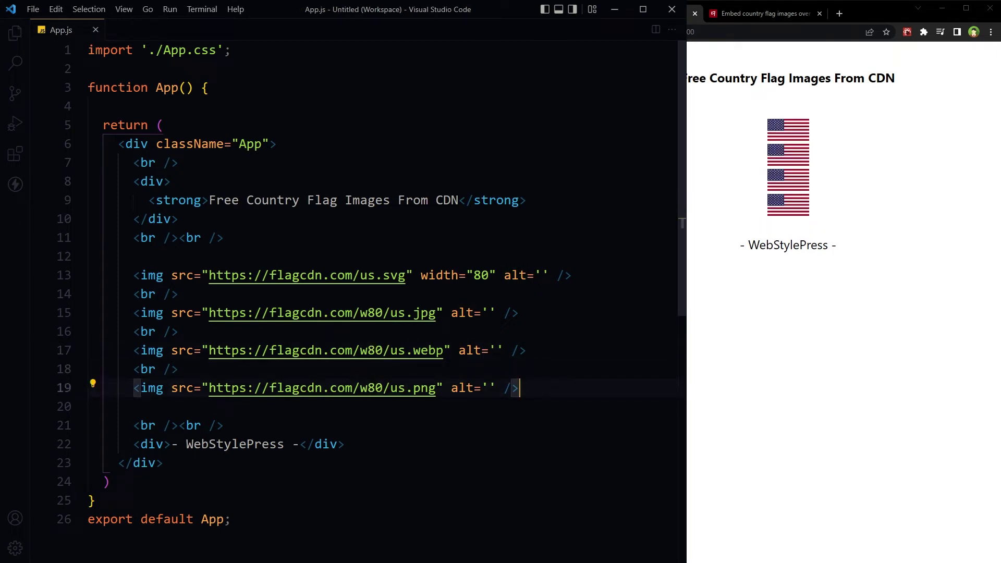
key(shift+Up)
key(shift+Up)
key(shift+Up)
key(shift+Up)
key(shift+Up)
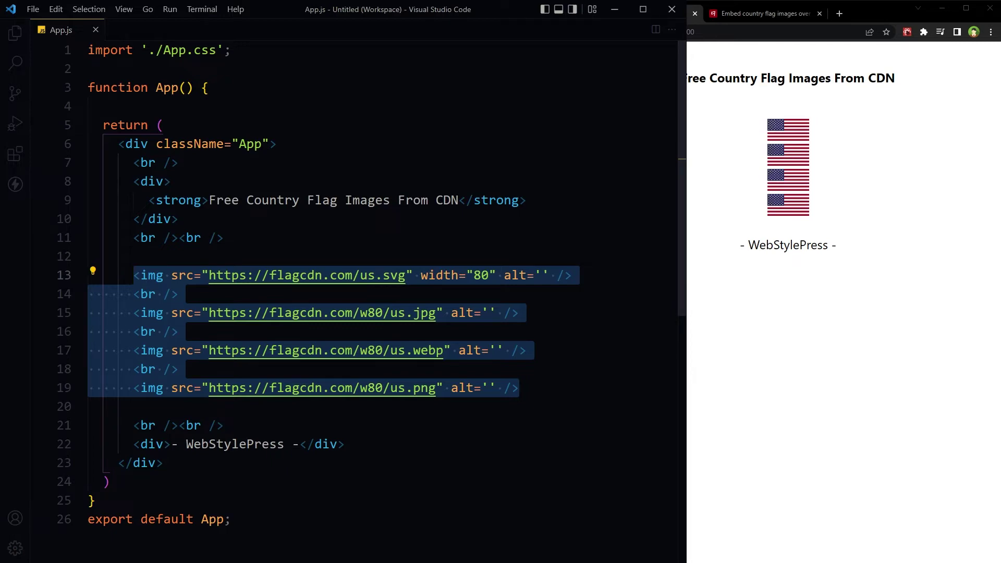
Paste the const countryCodes array of two-letter codes at line 5 and save.
key(Return)
key(Return)
key(Down)
text(const countryCodes = ['af', 'ax', 'al', 'dz', 'as', 'ad', 'ao', 'ai', 'aq', 'ag', 'ar', 'am', 'aw', 'au', 'at', 'az', 'bs', 'bh', 'bd', 'bb', 'by', 'be', 'bq', 'bz', 'bj', 'bm', 'bt', 'bo', 'ba', 'bw', 'bv', 'br', 'io', 'bn', 'bg', 'bf', 'bi', 'kh', 'cm', 'ca', 'cv', 'ky', 'cf', 'td', 'cl', 'cn', 'cx', 'cc', 'co', 'km', 'cg', 'cd', 'ck', 'cr', 'ci', 'hr', 'cu', 'cw', 'cy', 'cz', 'dk', 'dj', 'dm', 'do', 'ec', 'eg', 'sv', 'gq', 'er', 'ee', 'et', 'fk', 'fo', 'fj', 'fi', 'fr', 'gf', 'pf', 'tf', 'ga', 'gm', 'ge', 'de', 'gh', 'gi', 'gr', 'gl', 'gd', 'gp', 'gu', 'gt', 'gg', 'gn', 'gw', 'gy', 'ht', 'hm', 'va', 'hn', 'hk', 'hu', 'is', 'in', 'id', 'ir', 'iq', 'ie', 'im', 'il', 'it', 'jm', 'jp', 'je', 'jo', 'kz', 'ke', 'ki', 'kp', 'kr', 'kw', 'kg', 'la', 'lv', 'lb', 'ls', 'lr', 'ly', 'li', 'lt', 'lu', 'mo', 'mk', 'mg', 'mw', 'my', 'mv', 'ml', 'mt', 'mh', 'mq', 'mr', 'mu', 'yt', 'mx', 'fm', 'md', 'mc', 'mn', 'ms', 'ma', 'mz', 'mm', 'na', 'nr', 'np', 'nl', 'nc', 'nz', 'ni', 'ne', 'ng', 'nu', 'nf', 'mp', 'no', 'om', 'pk', 'pw', 'ps', 'pa', 'pg', 'py', 'pe', 'ph', 'pn', 'pl', 'pt', 'pr', 'qa', 're', 'ro', 'ru', 'rw', 'sh', 'kn', 'lc', 'pm', 'vc', 'ws', 'sm', 'st', 'sa', 'sn', 'sc', 'sl', 'sg', 'sk', 'si', 'sb', 'so', 'ss', 'sx', 'za', 'gs', 'es', 'lk', 'sd', 'sr', 'sj', 'sz', 'se', 'ch', 'sy', 'tw', 'tj', 'tz', 'th', 'tl', 'tg', 'tk', 'to', 'tt', 'tn', 'tr', 'tm', 'tc', 'tv', 'ug', 'ua', 'ae', 'gb', 'us', 'um', 'uy', 'uz', 'vu', 've', 'vn', 'vg', 'vi', 'wf', 'eh', 'ye', 'zm', 'zw', 'rs', 'me', 'xk'])
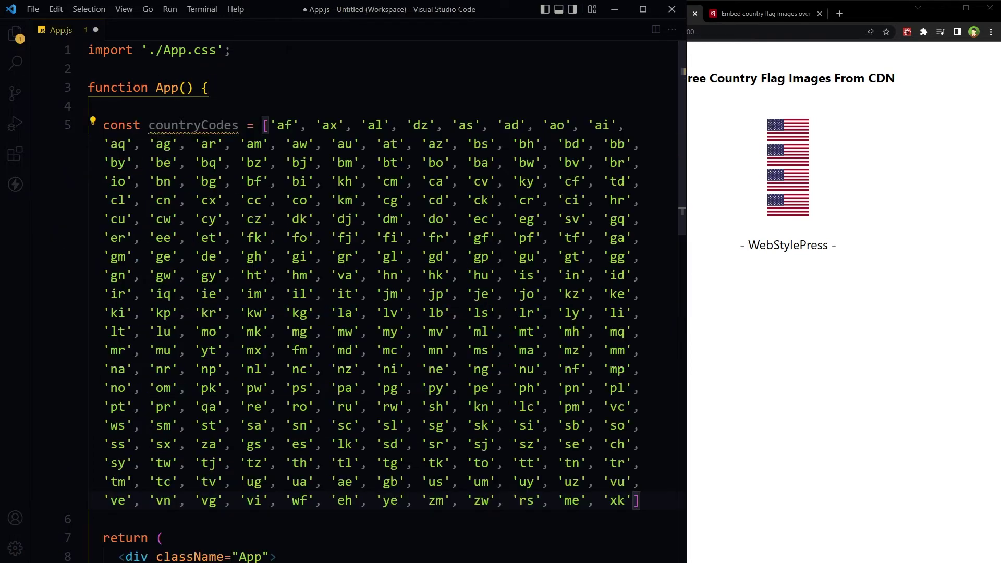
key(ctrl+s)
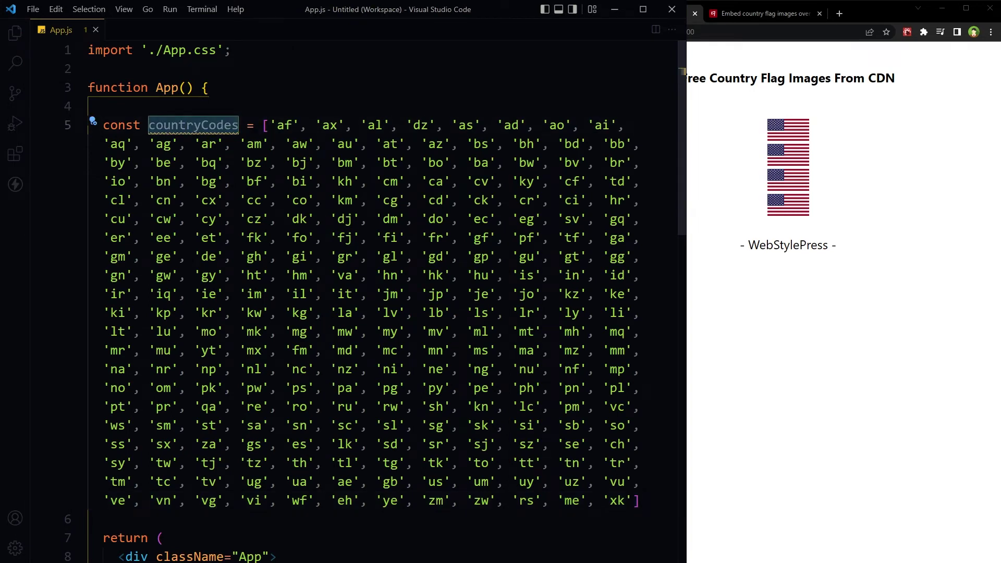
drag(263, 125, 641, 501)
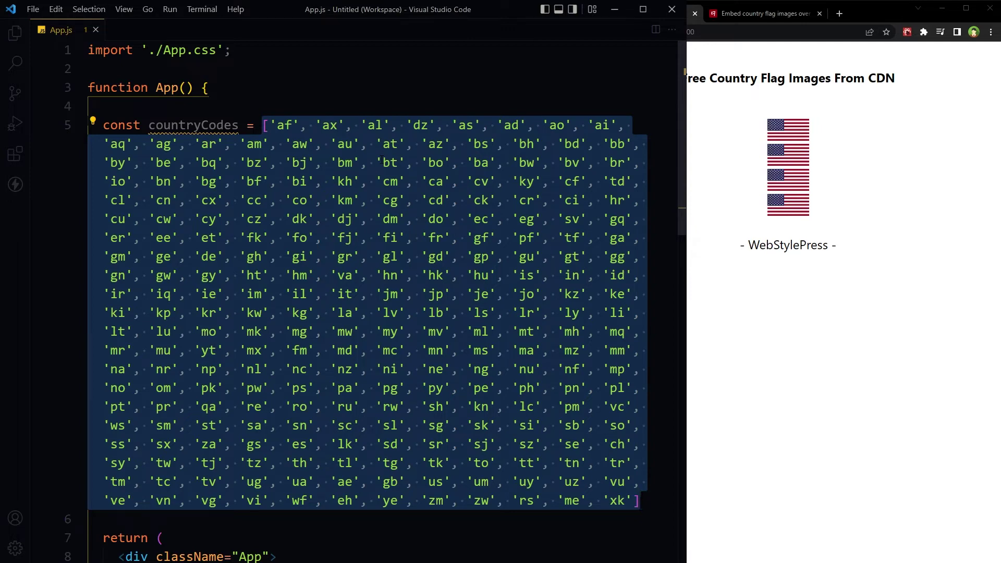
double_click(193, 125)
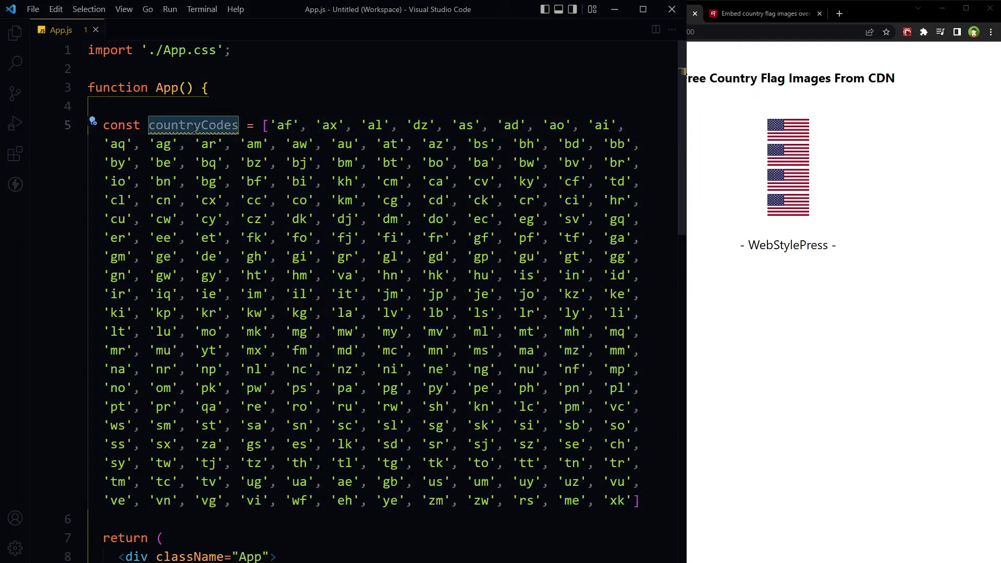
scroll(352, 313, down, 5)
scroll(352, 313, down, 3)
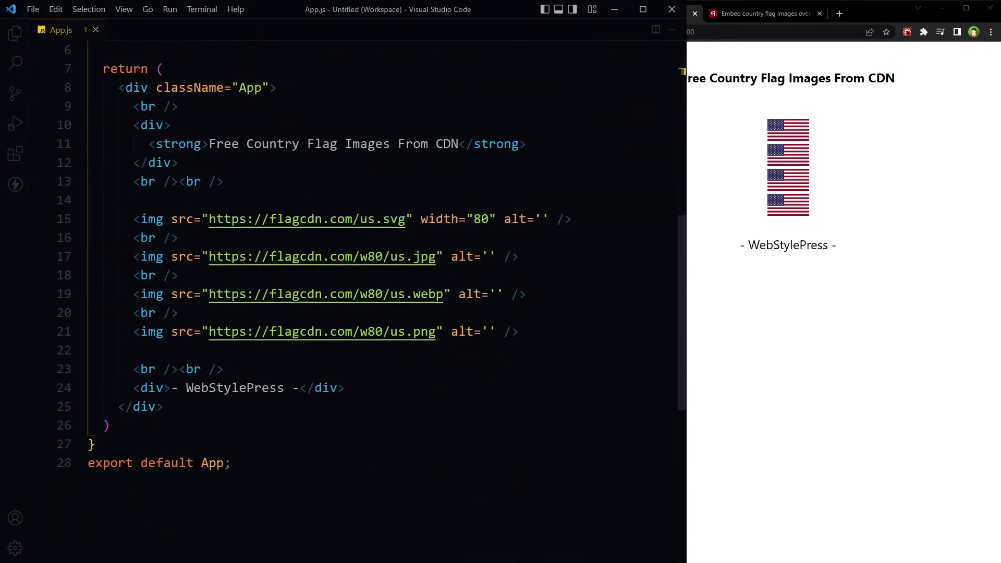
Add two <br /> line breaks and blank lines after the png flag image.
click(532, 331)
key(Return)
key(Return)
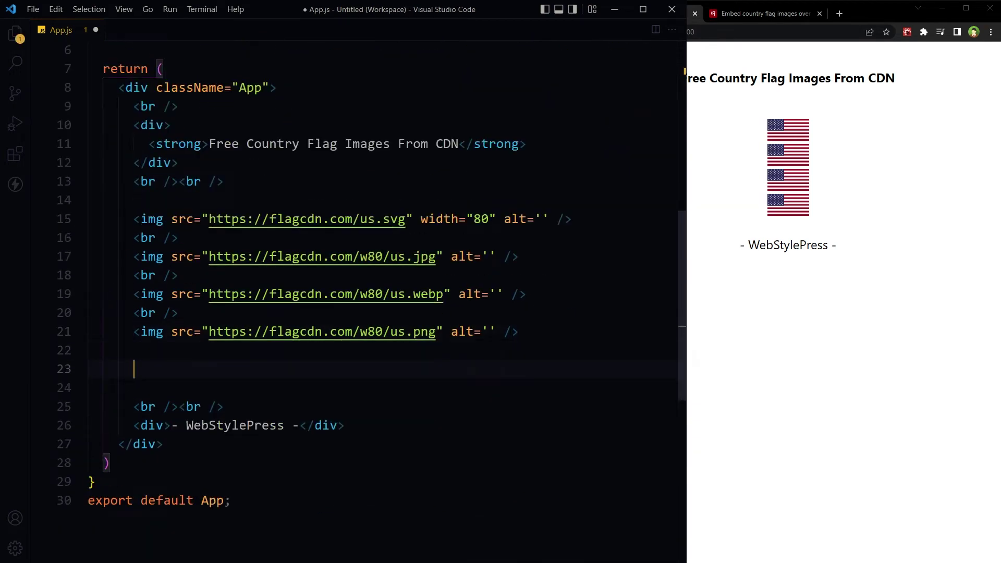
text(<br /><br)
key(Escape)
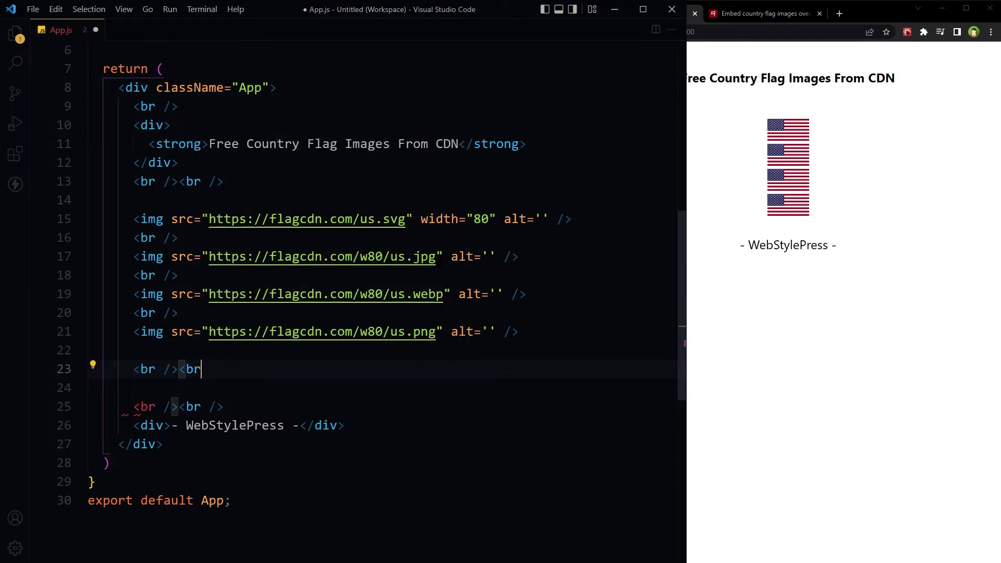
text(/>)
key(Return)
key(Return)
key(Return)
key(Up)
key(Up)
scroll(353, 282, down, 3)
text({)
Write a {countryCodes && countryCodes.map(...)} block returning a span per code.
key(Return)
key(Up)
key(Return)
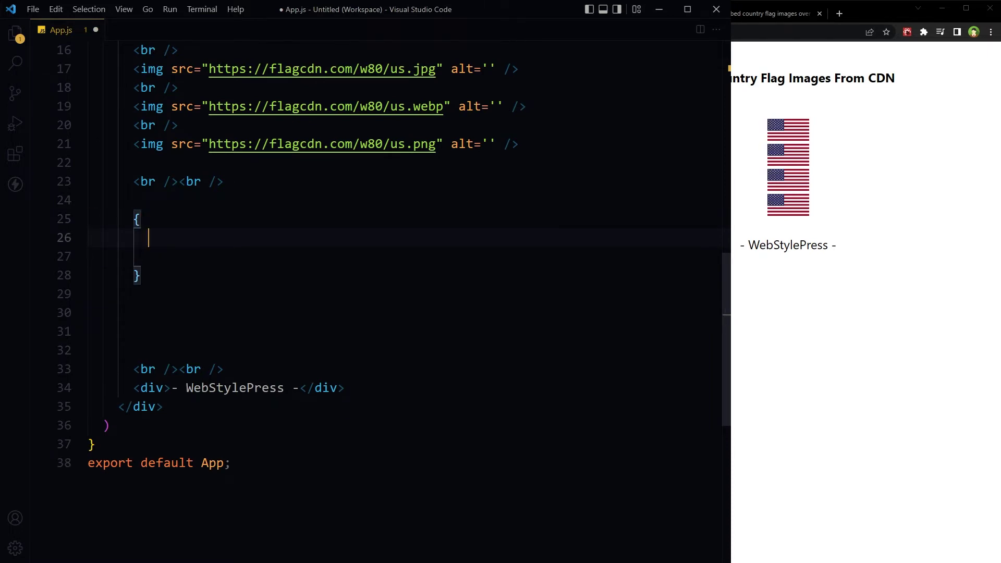
text(countryCodes)
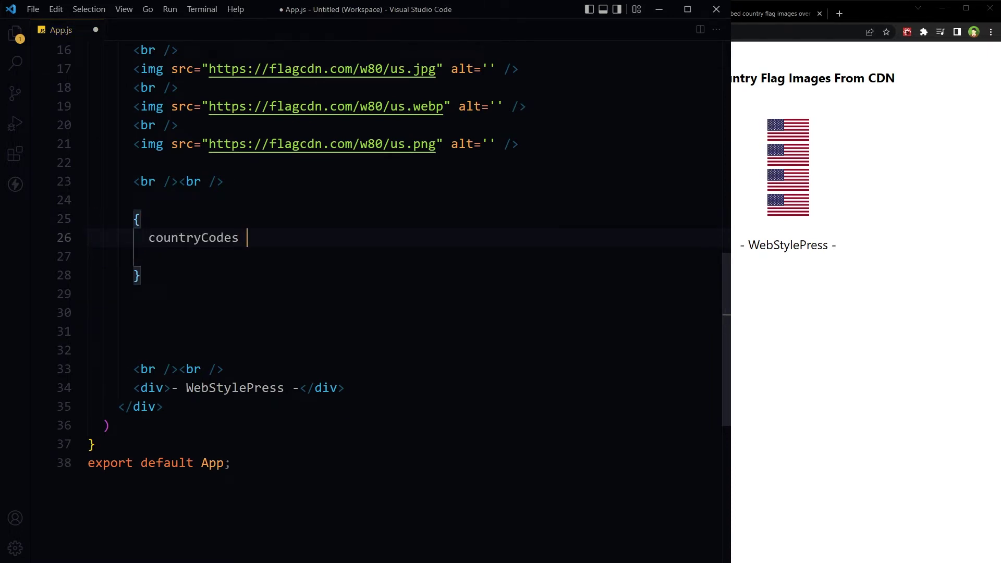
text( && countryCodes)
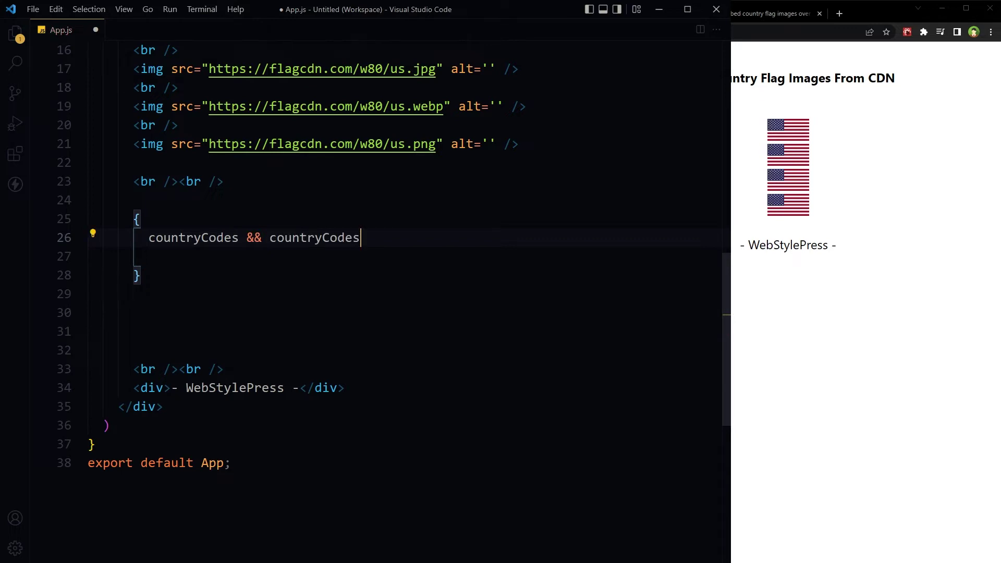
text(.map)
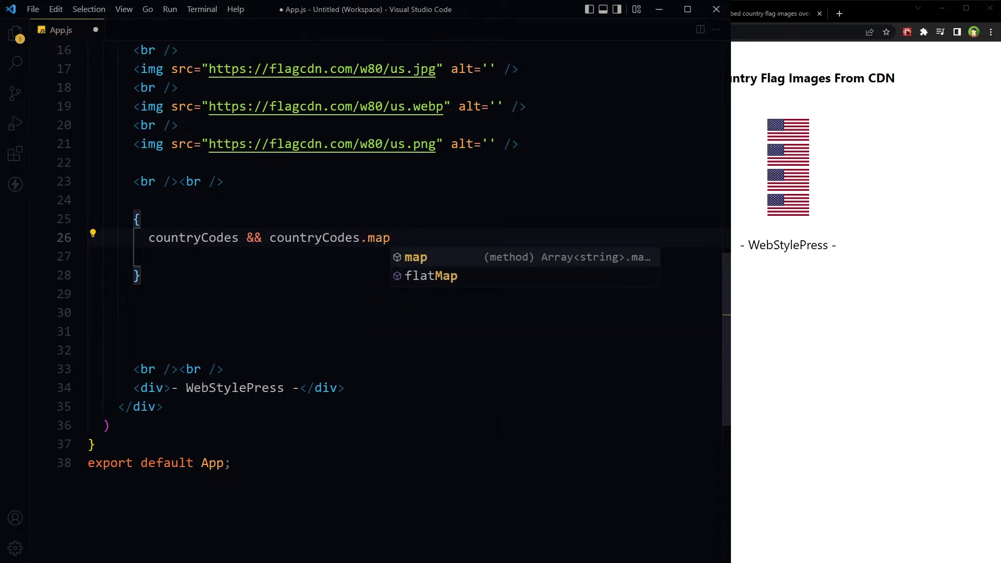
text((c)
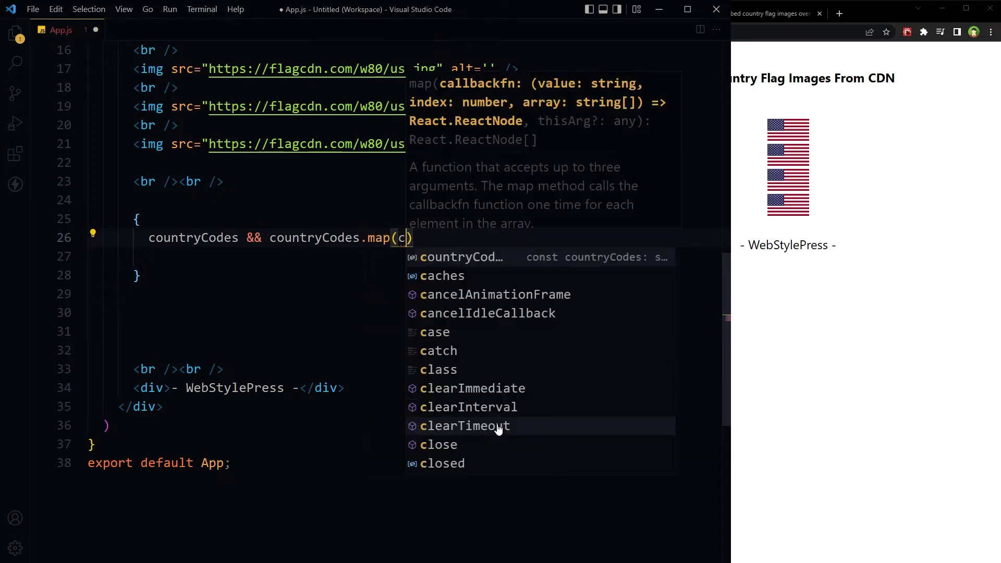
key(Escape)
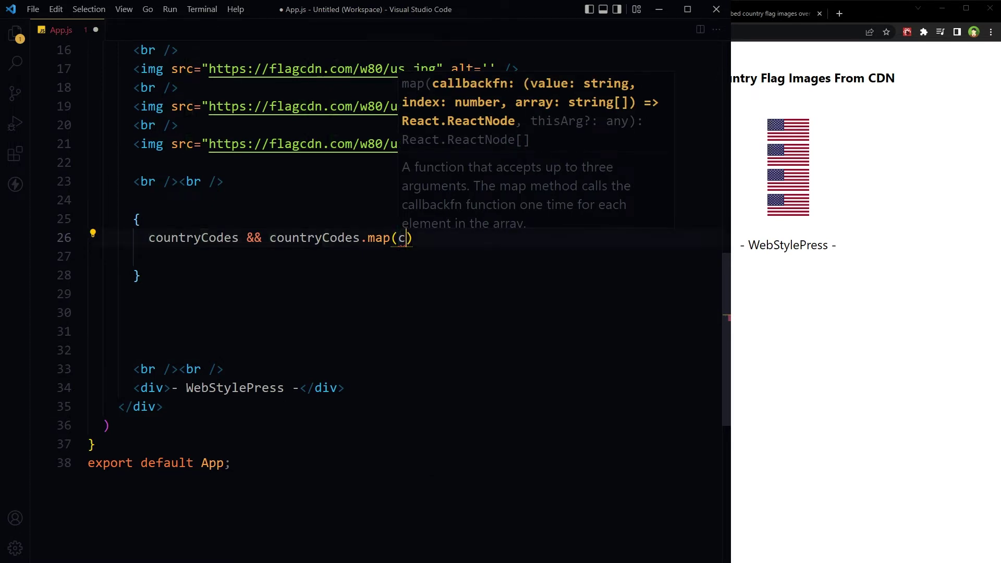
text(=> {)
key(Return)
text(ret)
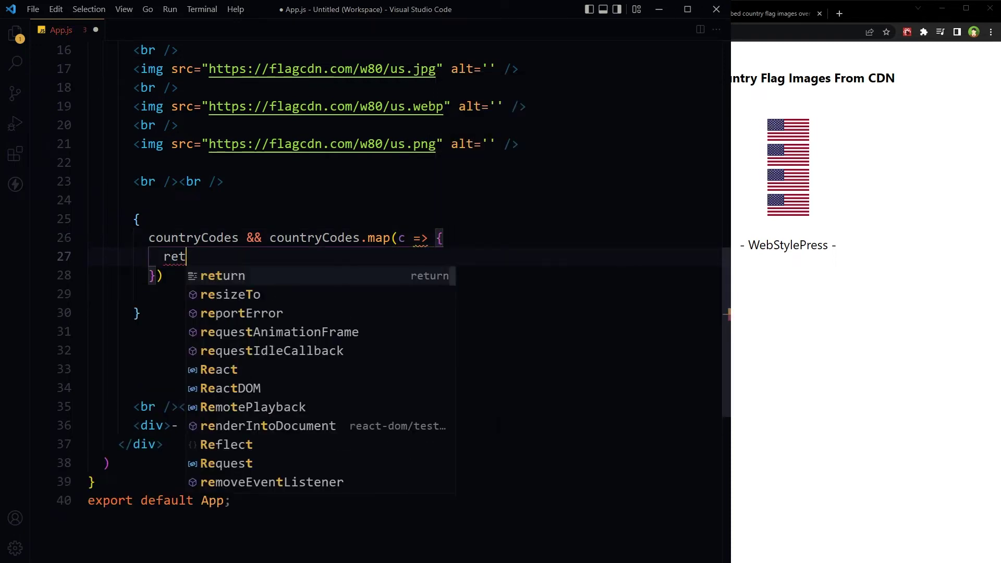
text(urn()
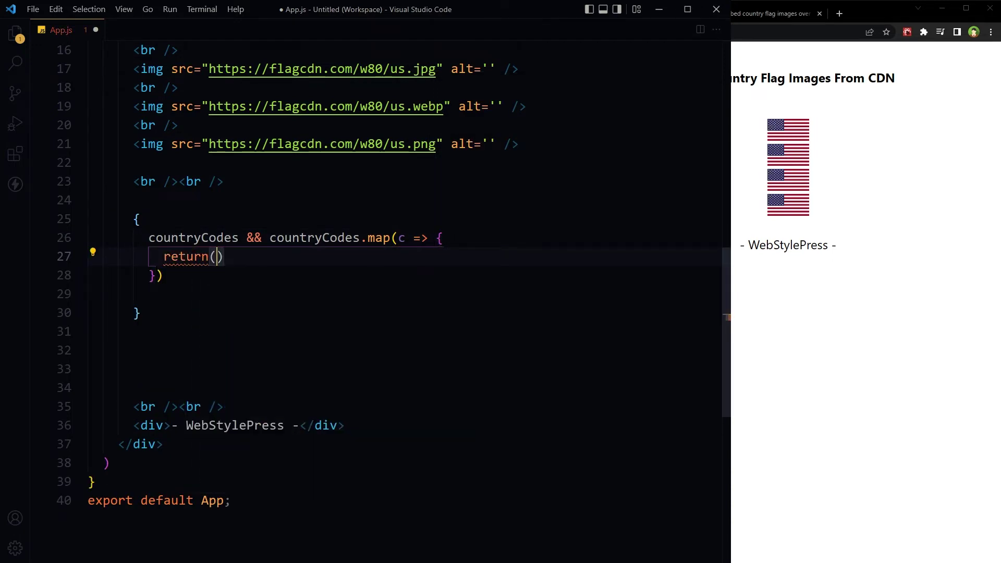
key(Return)
text(<span></span>)
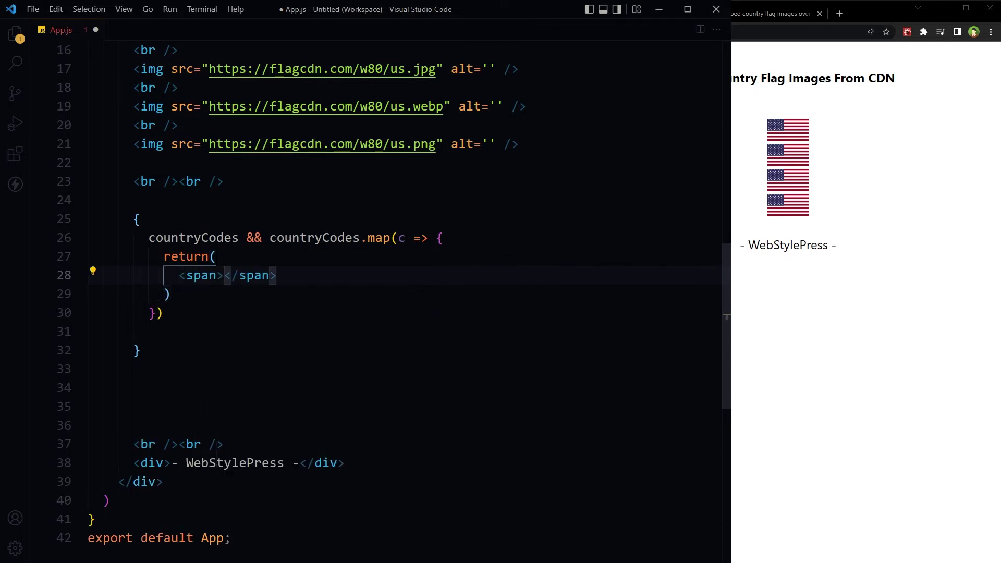
key(Return)
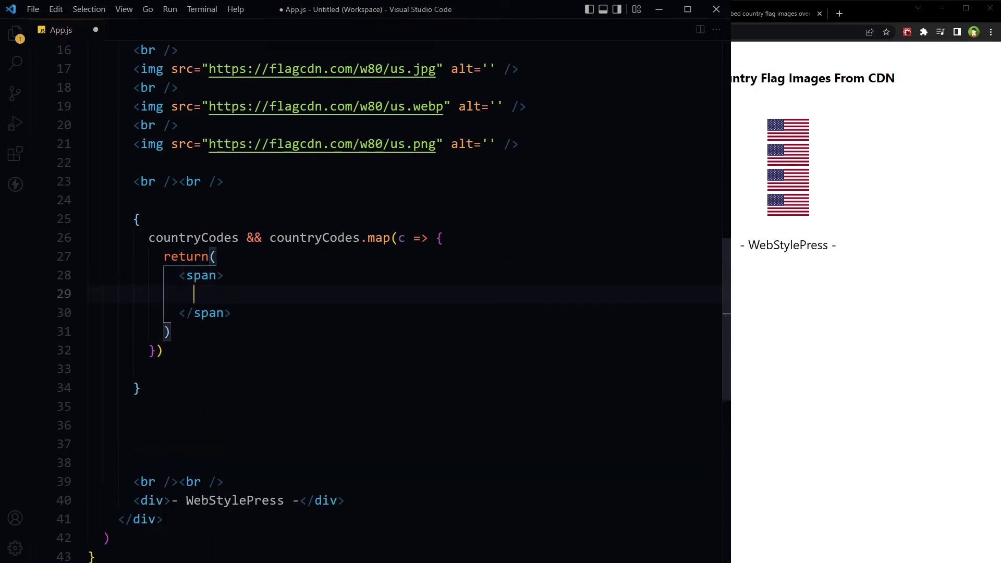
Change the callback parameters to (c, index) and give the span key={index}.
key(Up)
key(Up)
key(Up)
key(End)
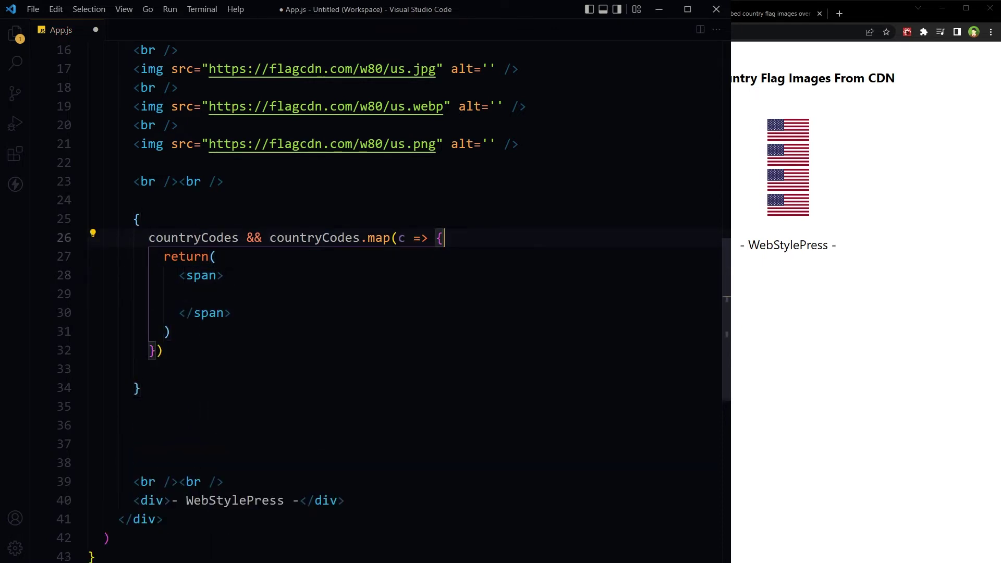
key(Left)
key(Left)
key(Left)
key(Left)
key(Left)
key(shift+Right)
text(()
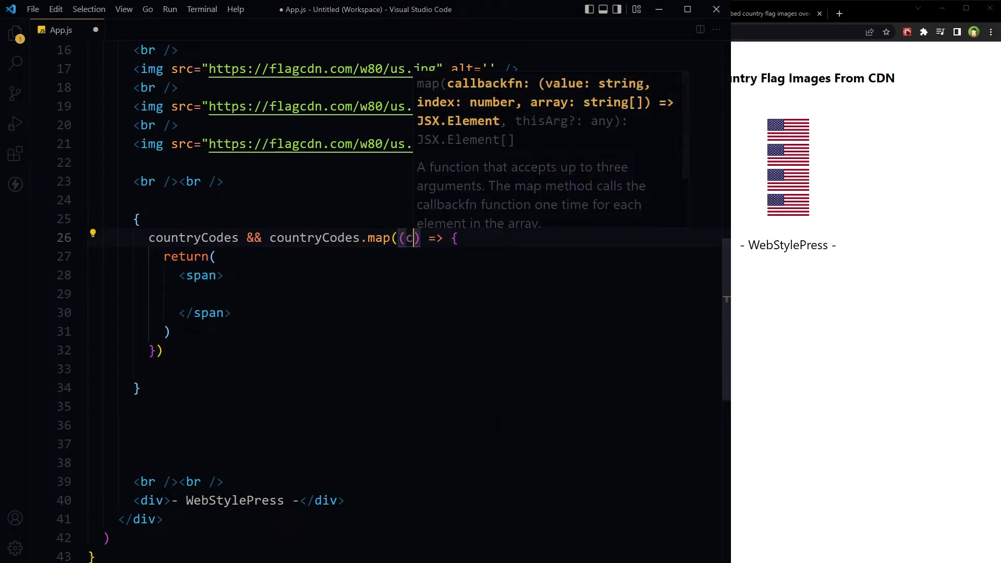
key(Right)
text(, index)
key(Down)
key(Down)
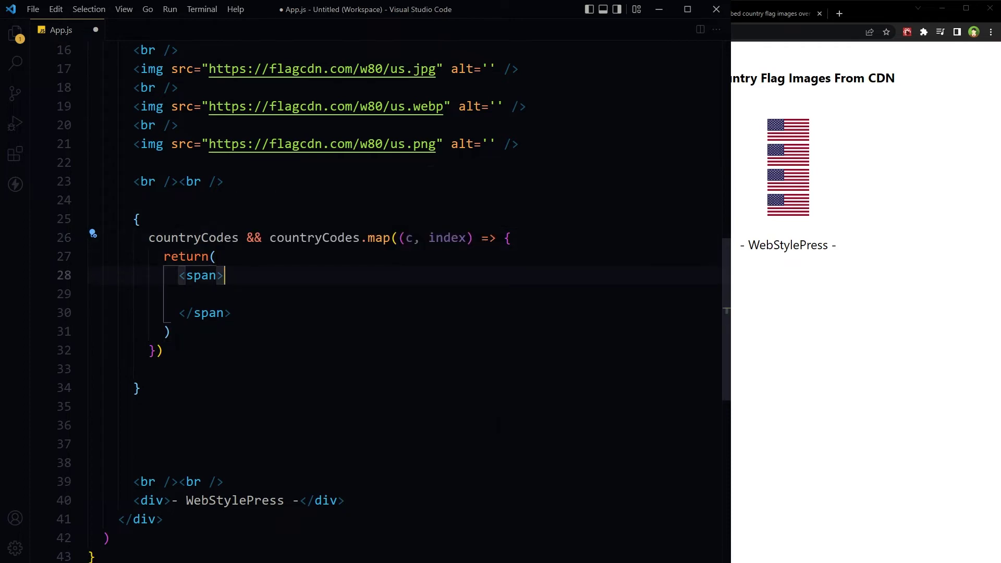
key(Left)
text(key={index)
key(Down)
text(<imf)
Type a self-closing img tag with a width and an expression-based src.
key(BackSpace)
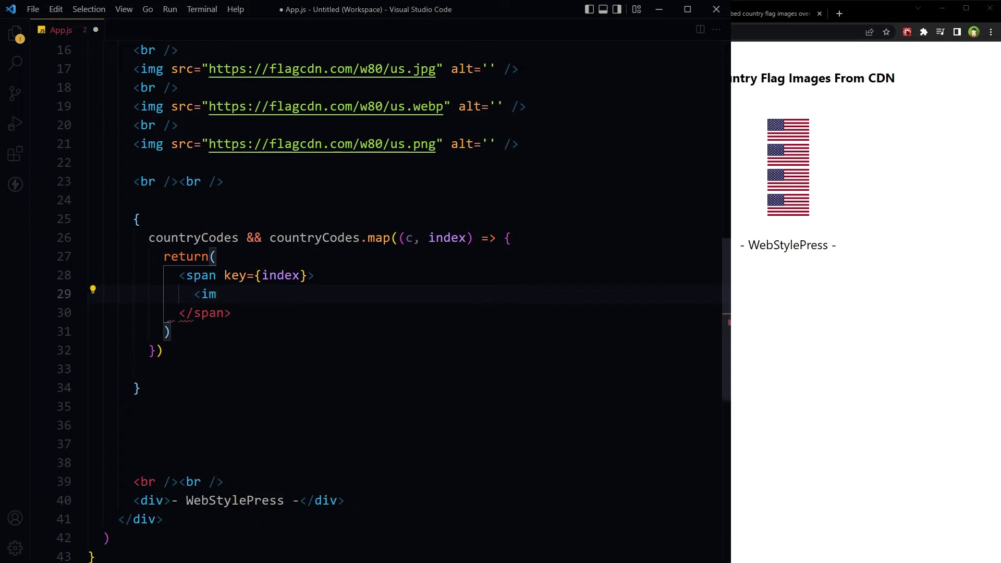
text(g src=)
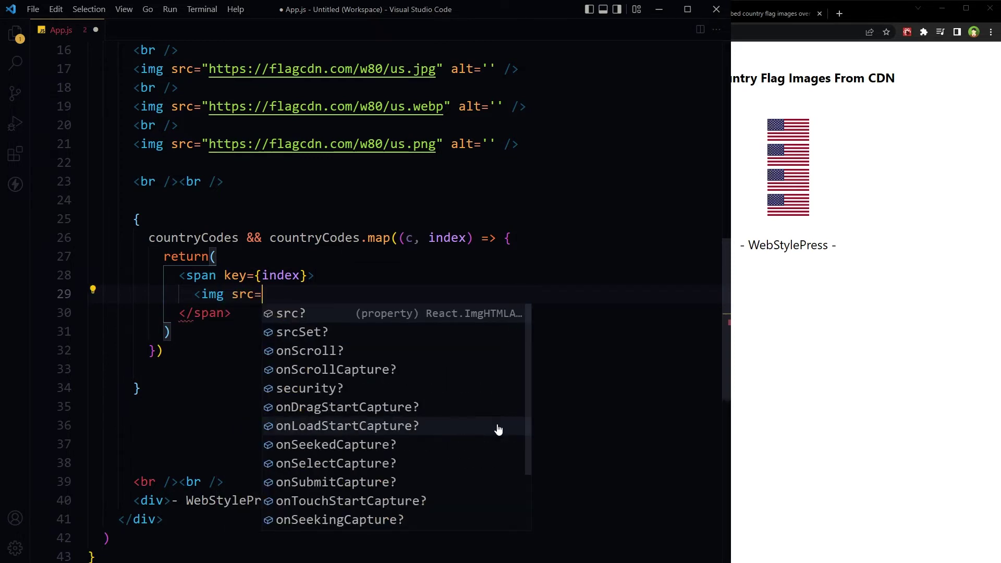
text("" ?>)
key(BackSpace)
key(BackSpace)
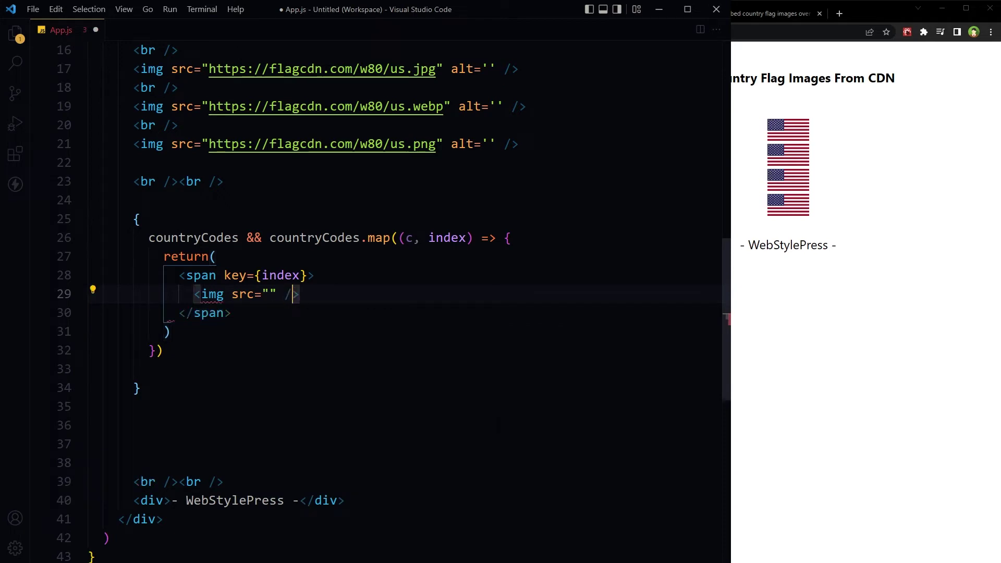
text(/>alt=)
text({c})
key(Left)
key(Left)
key(Left)
text(width="30)
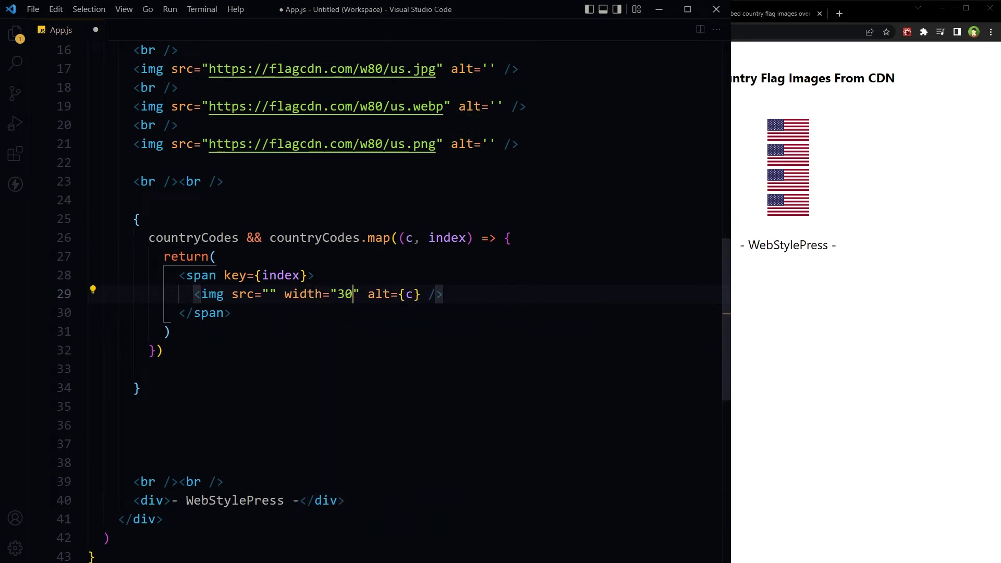
key(Left)
key(Left)
key(Left)
key(Left)
key(Left)
key(Left)
key(Left)
key(Left)
key(shift+Right)
key(shift+Right)
key(BackSpace)
text({)
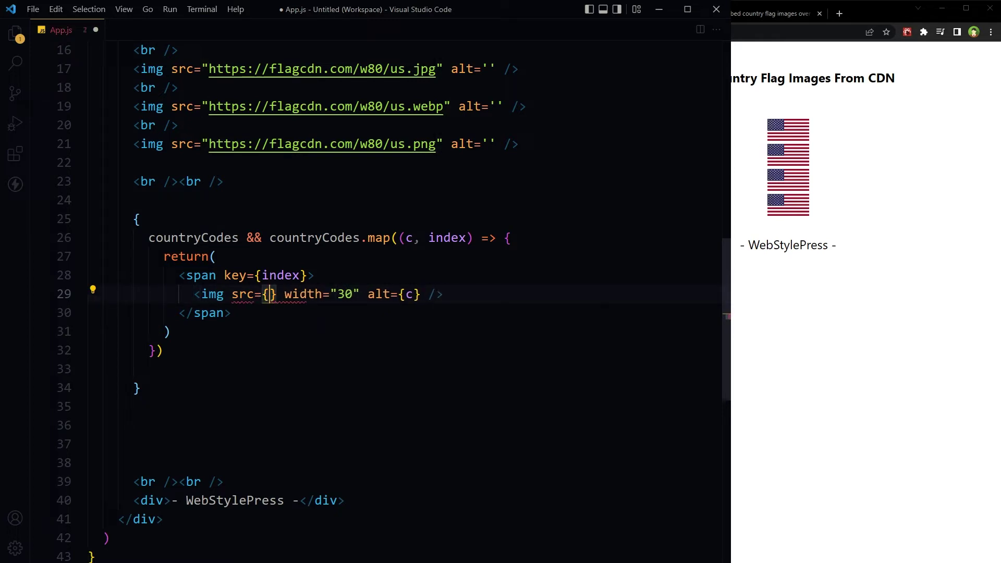
text(`)
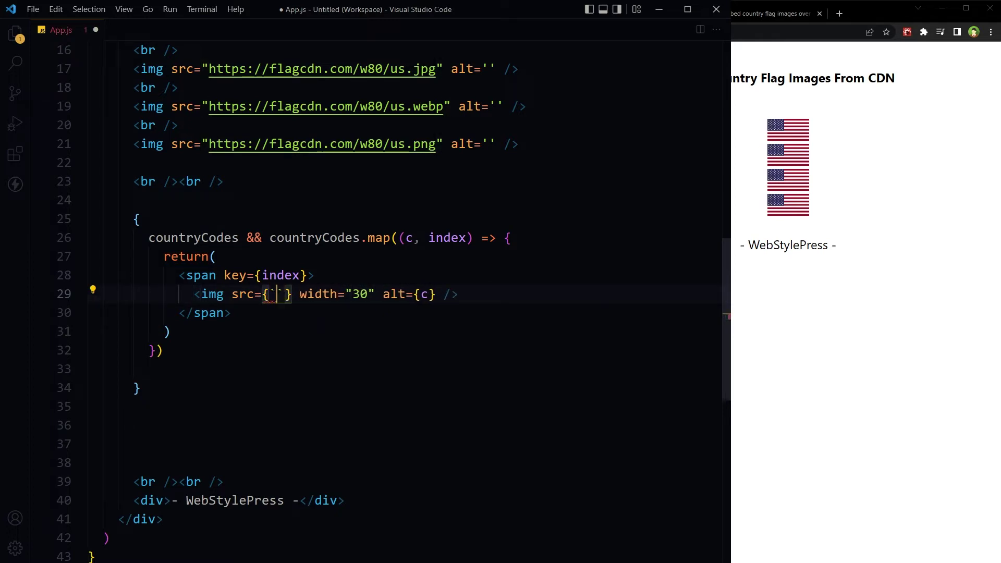
Copy the SVG flag URL and paste it into the src template on line 29.
key(Up)
key(Up)
key(Up)
key(Up)
key(End)
key(ctrl+Left)
key(ctrl+Left)
key(ctrl+Left)
key(ctrl+Left)
key(ctrl+Left)
key(shift+Right)
key(shift+Right)
key(shift+Right)
key(shift+Right)
key(shift+Right)
key(shift+Right)
key(shift+Right)
key(shift+Right)
key(shift+Right)
key(shift+Right)
key(Up)
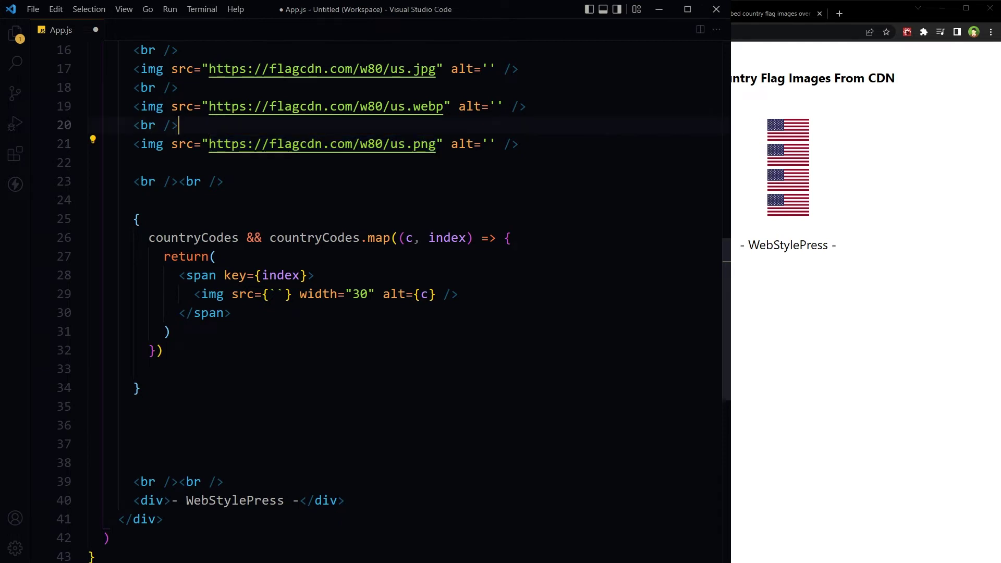
key(Up)
key(Up)
key(Up)
key(Up)
key(Up)
key(Up)
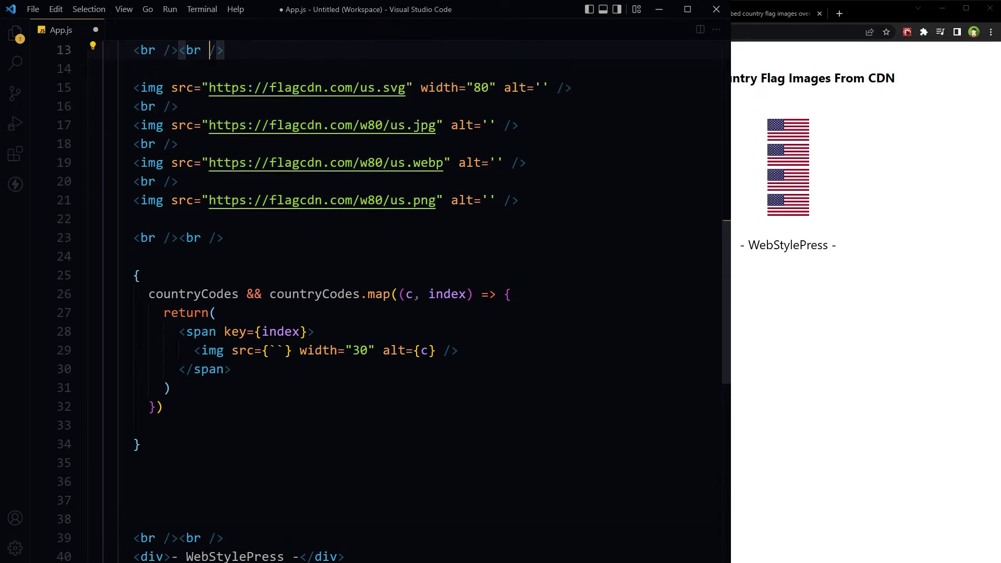
key(Down)
key(Down)
key(shift+Right)
key(shift+Right)
key(shift+Right)
key(shift+Right)
key(shift+Right)
key(shift+Right)
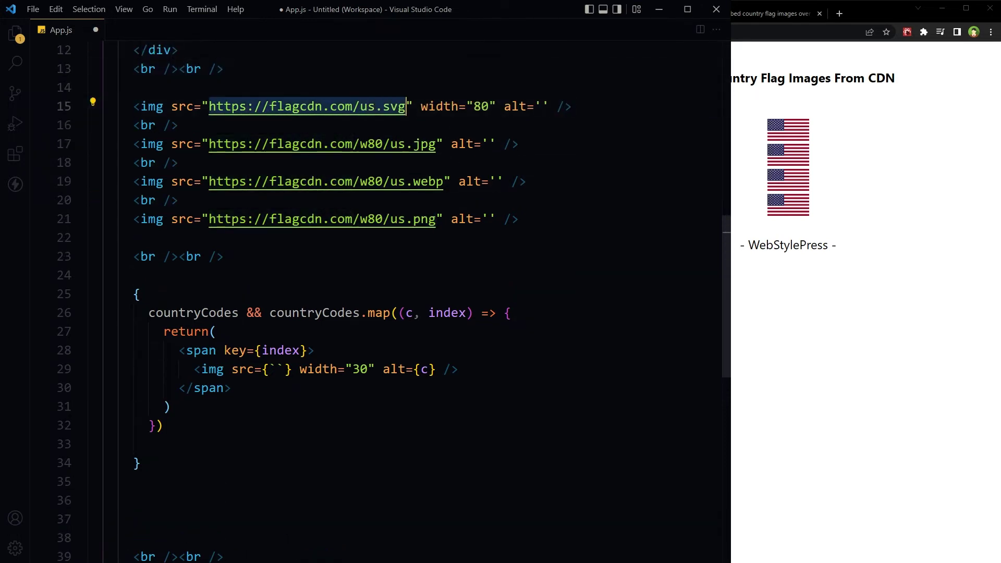
key(ctrl+c)
key(Down)
key(Down)
key(Down)
key(ctrl+v)
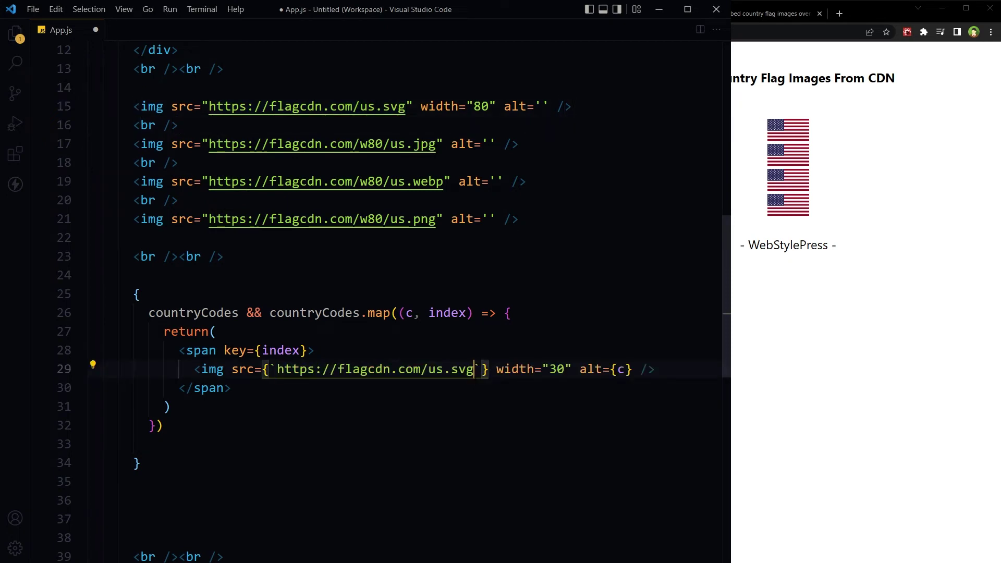
Replace 'us' with ${c} in the URL, save, and check the flags in the browser.
key(Left)
key(Left)
key(Left)
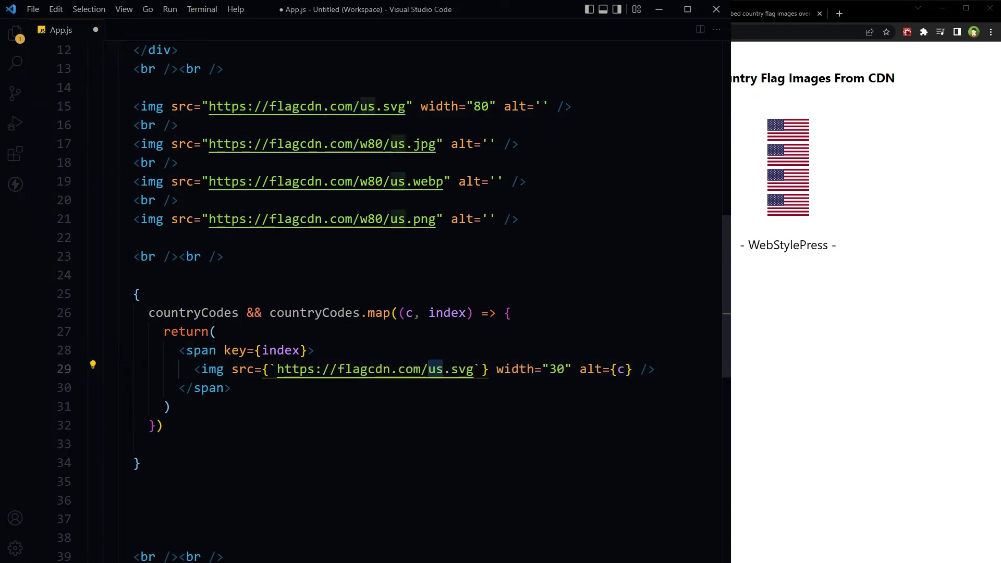
key(Delete)
key(Delete)
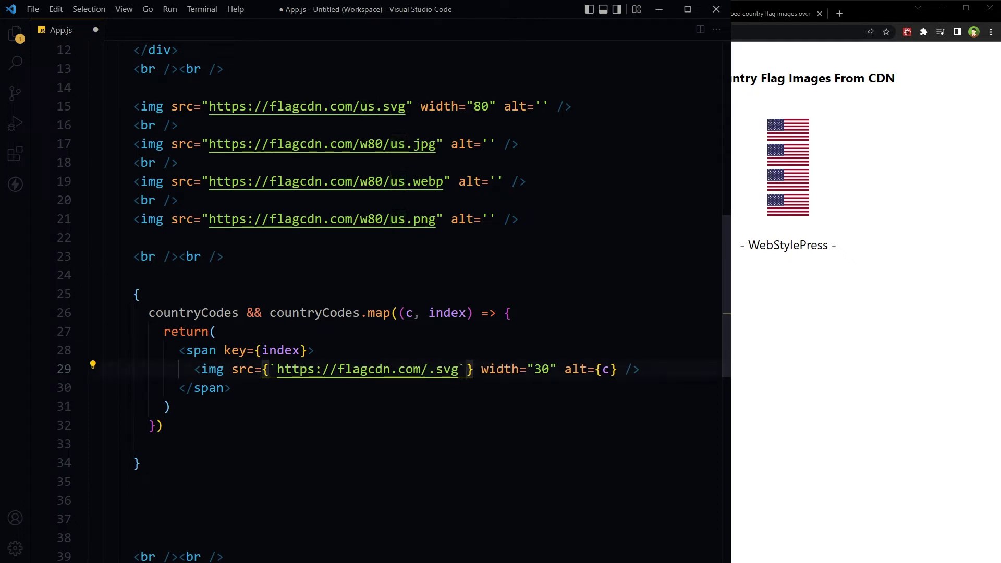
text($)
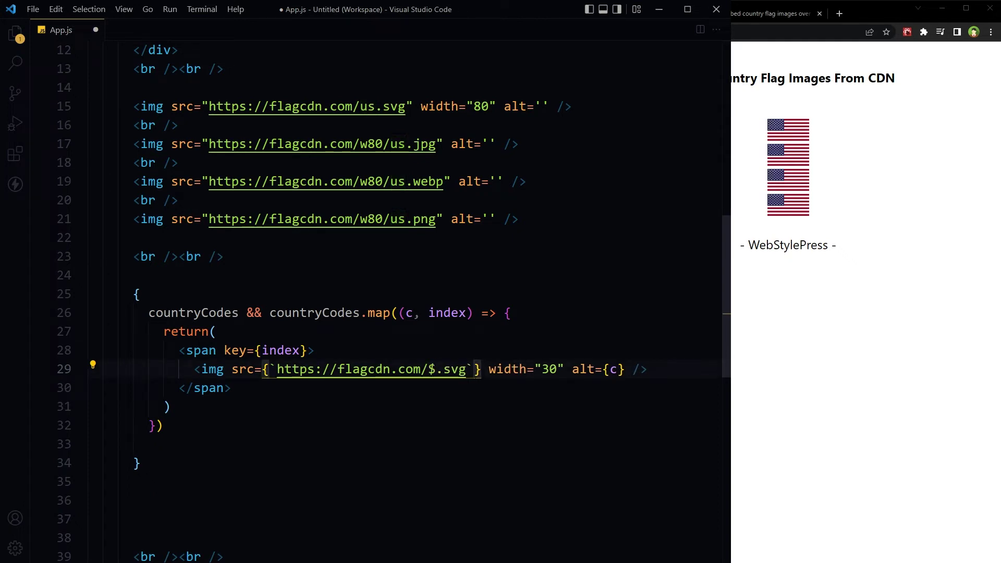
text({c)
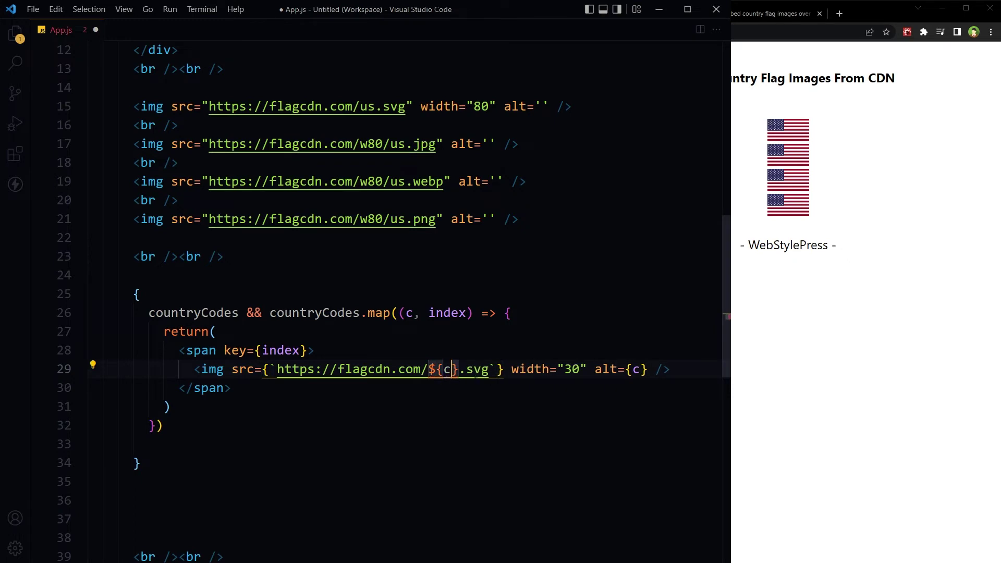
key(Escape)
key(End)
key(ctrl+s)
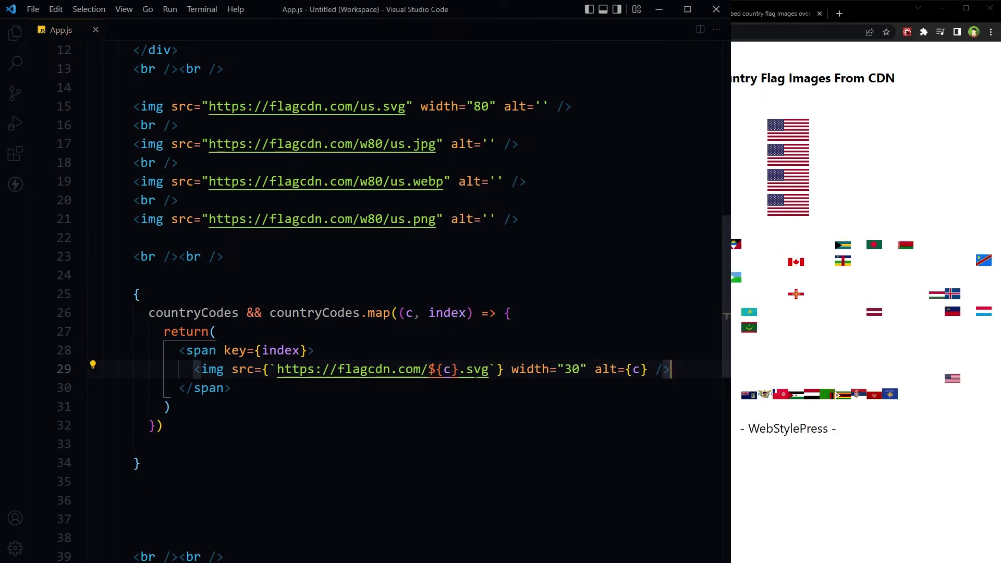
click(814, 532)
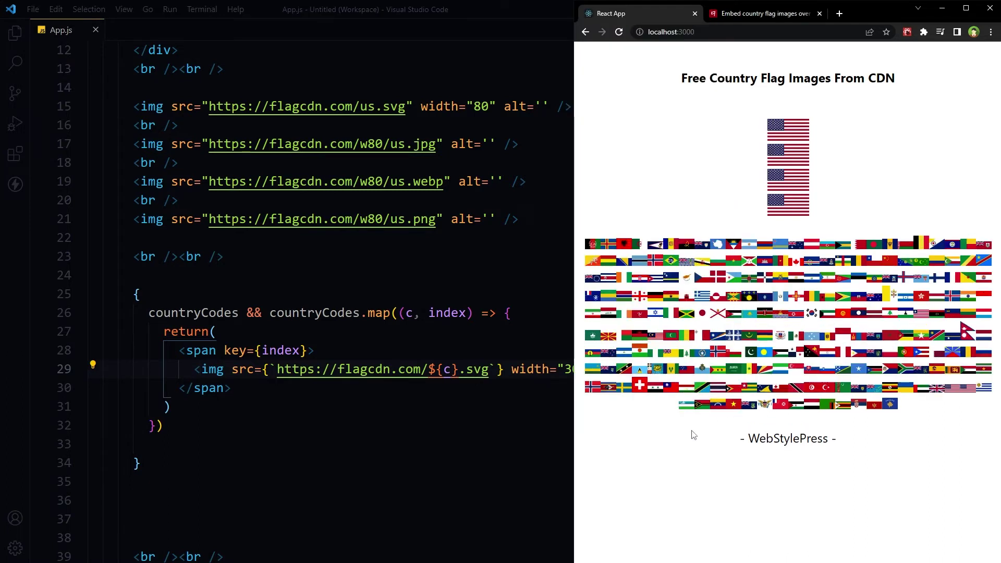
key(alt+Tab)
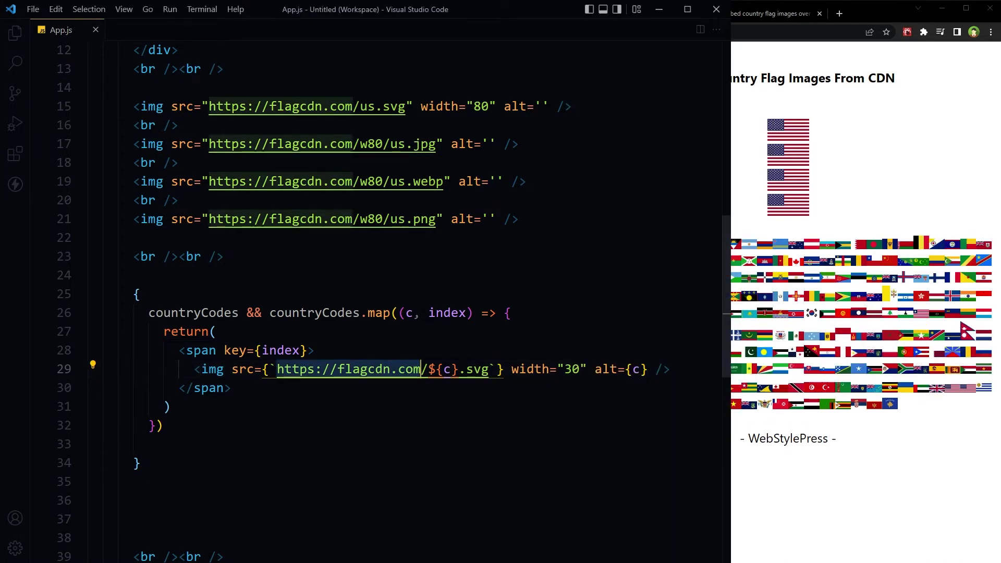
Give the span style={{display: 'inline-block', margin: 4}} and save.
key(ctrl+z)
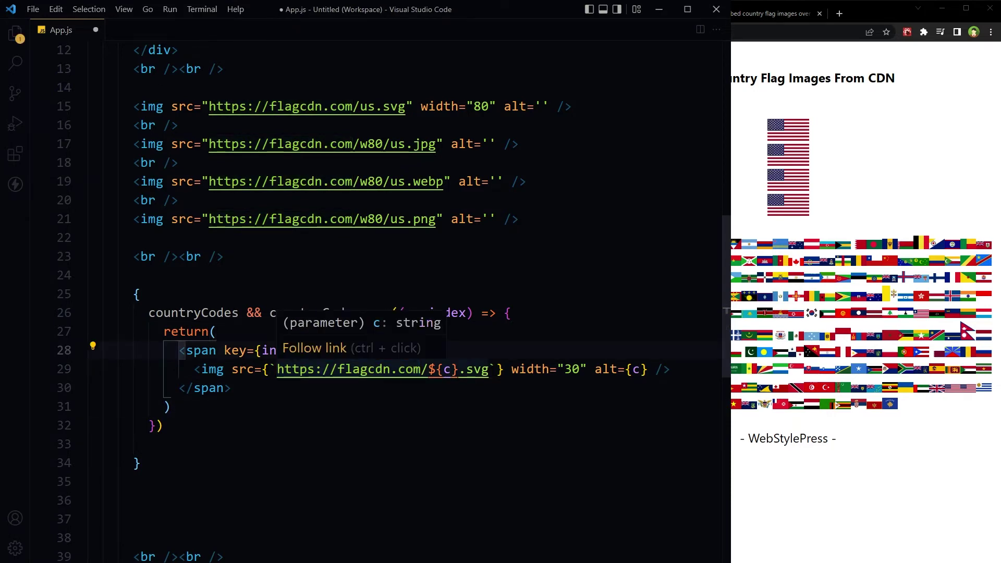
text(style={{display)
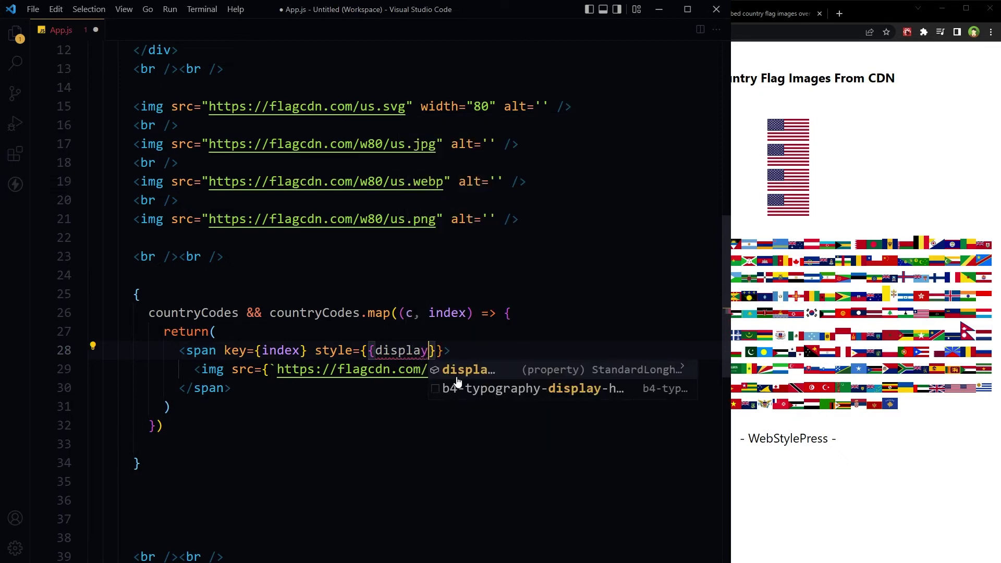
text(: inlineBlock)
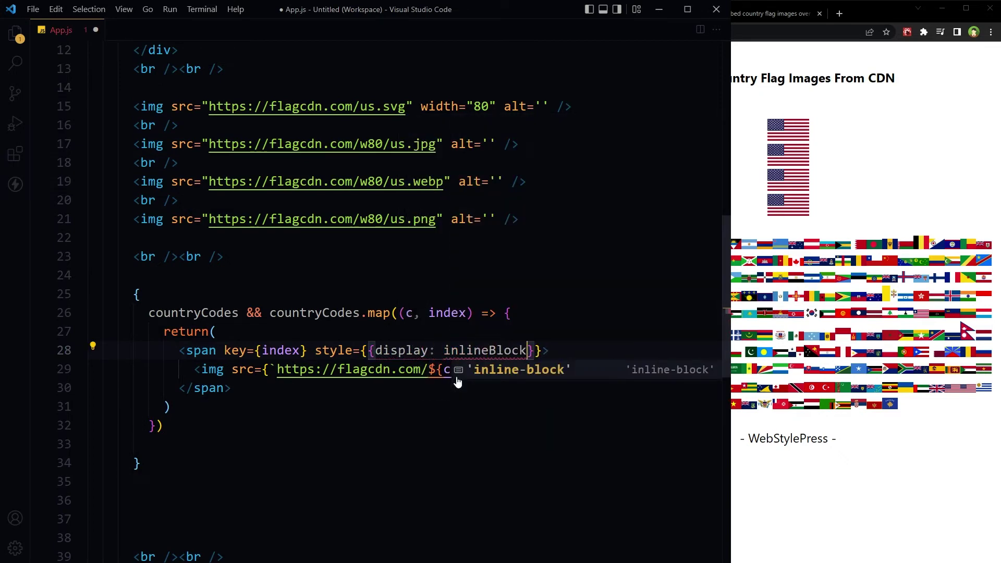
key(Return)
text(, mar)
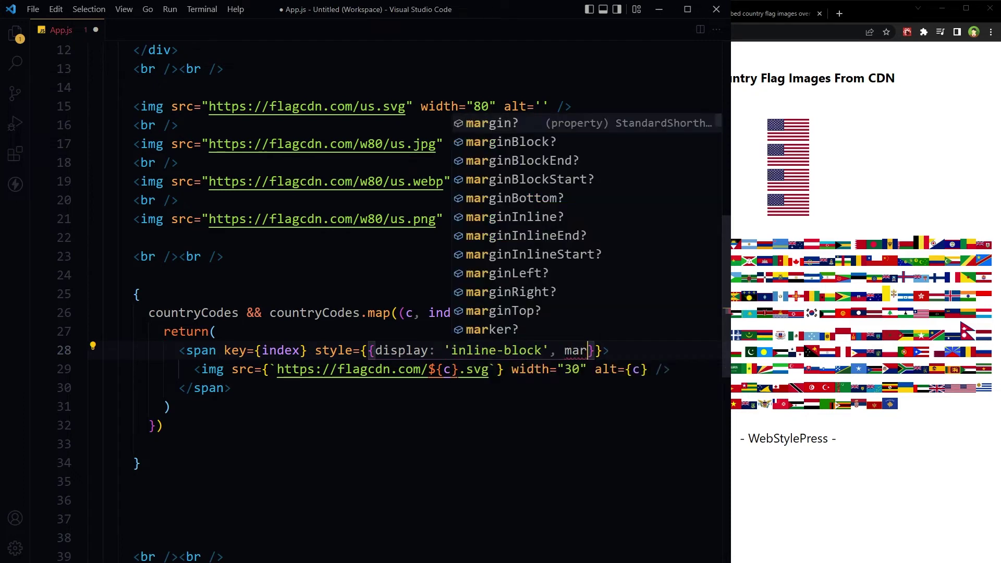
text(gin: )
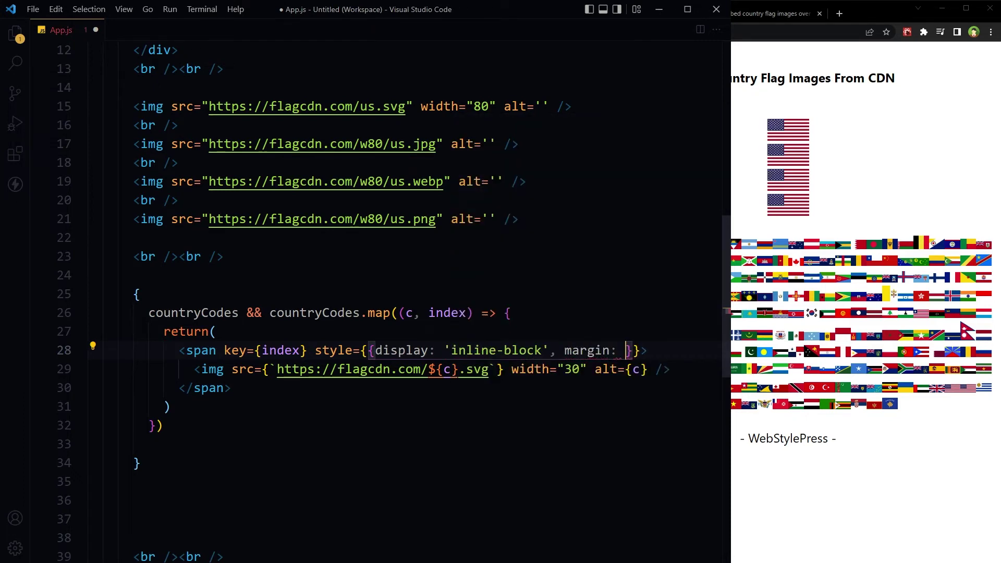
text(4)
key(ctrl+s)
key(Right)
key(Right)
key(ctrl+shift+Left)
key(ctrl+shift+Left)
key(ctrl+shift+Left)
key(ctrl+shift+Left)
key(ctrl+shift+Left)
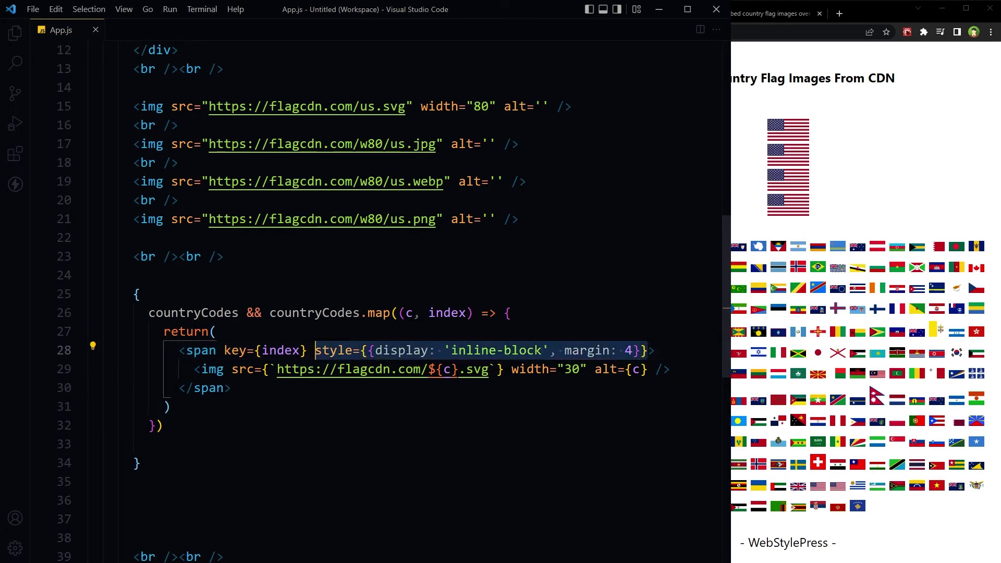
key(Right)
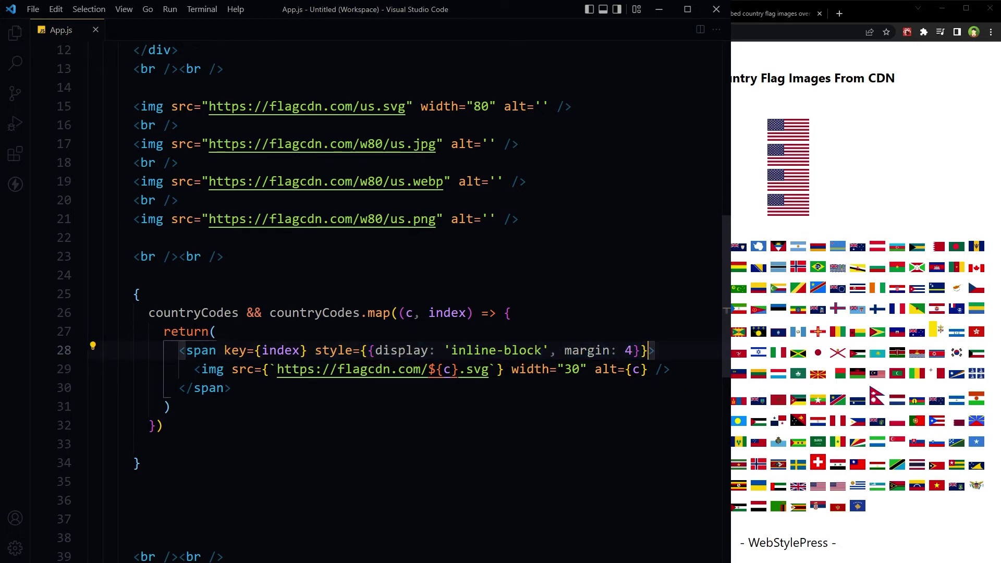
key(Right)
Put the img tag's src, width, alt and closing /> on separate lines, then save.
key(Down)
key(Home)
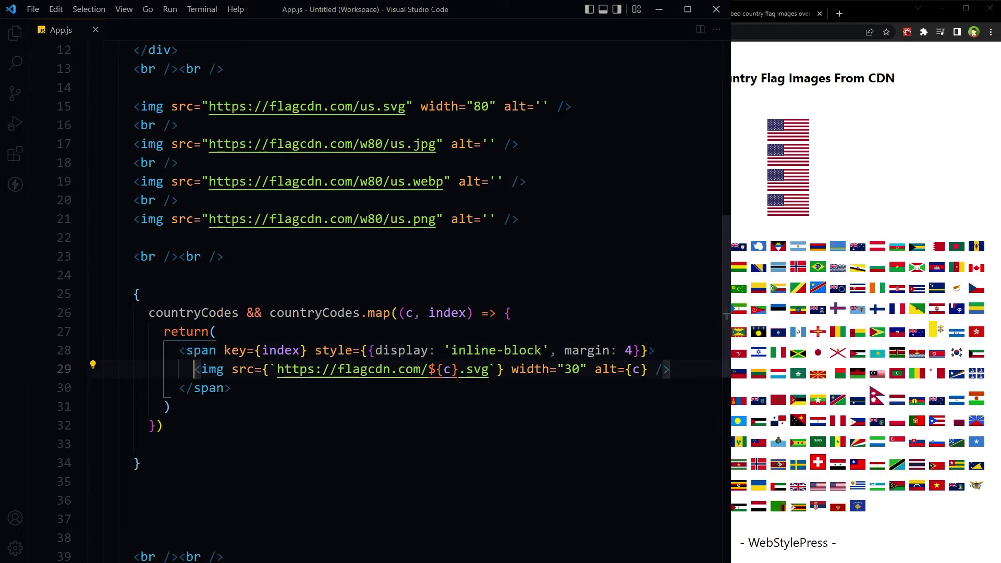
key(Right)
key(Right)
key(Right)
key(Return)
key(Tab)
key(ctrl+Right)
key(ctrl+Right)
key(ctrl+Right)
key(ctrl+Right)
key(ctrl+Right)
key(ctrl+Right)
key(Right)
key(Return)
key(ctrl+Right)
key(ctrl+Right)
key(ctrl+Right)
key(Return)
key(ctrl+Right)
key(ctrl+Right)
key(ctrl+Right)
key(Left)
key(Return)
key(BackSpace)
key(ctrl+s)
Compare the spaced flags in the browser with the countryCodes array and PNG URL.
click(929, 255)
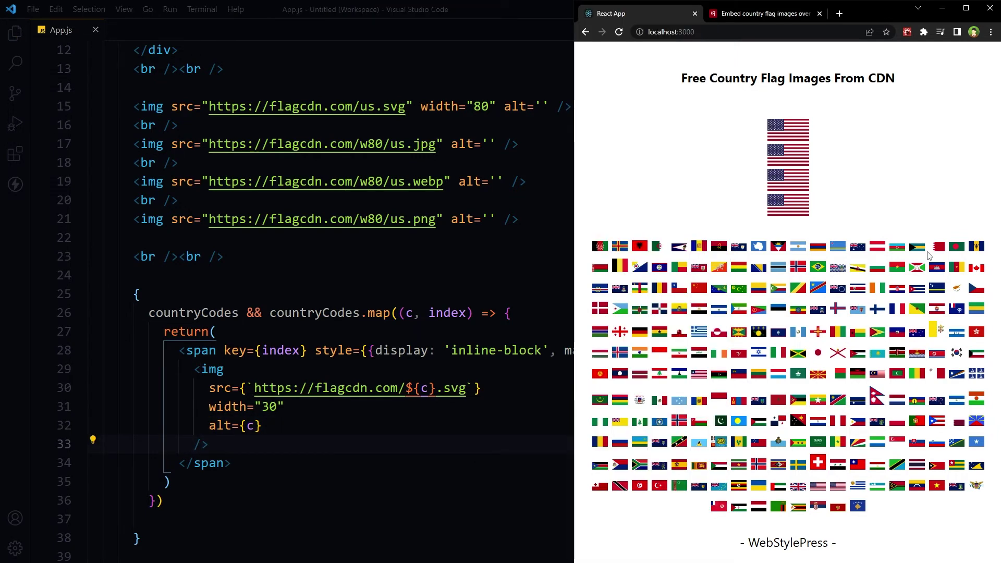
click(574, 71)
scroll(470, 234, up, 7)
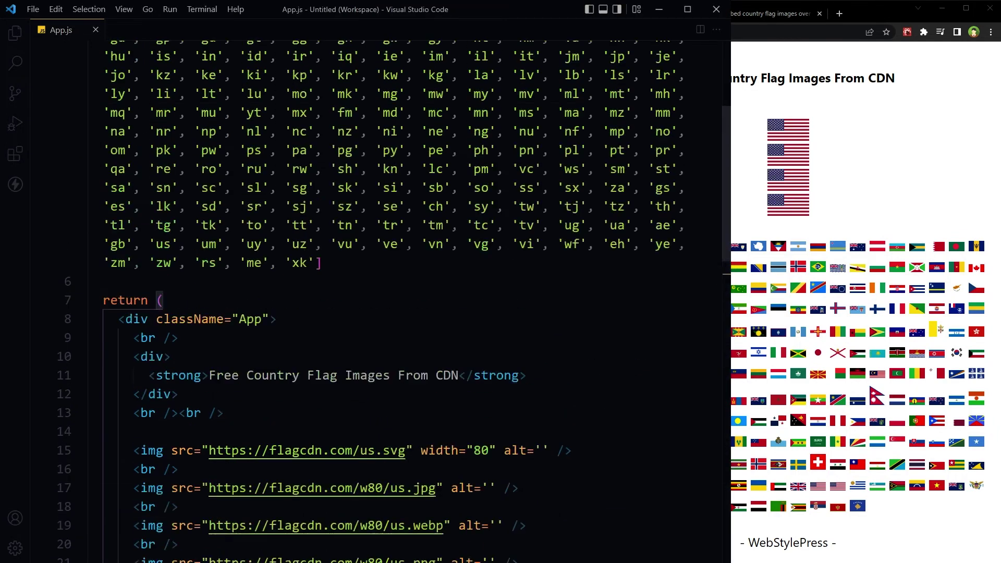
scroll(391, 297, up, 3)
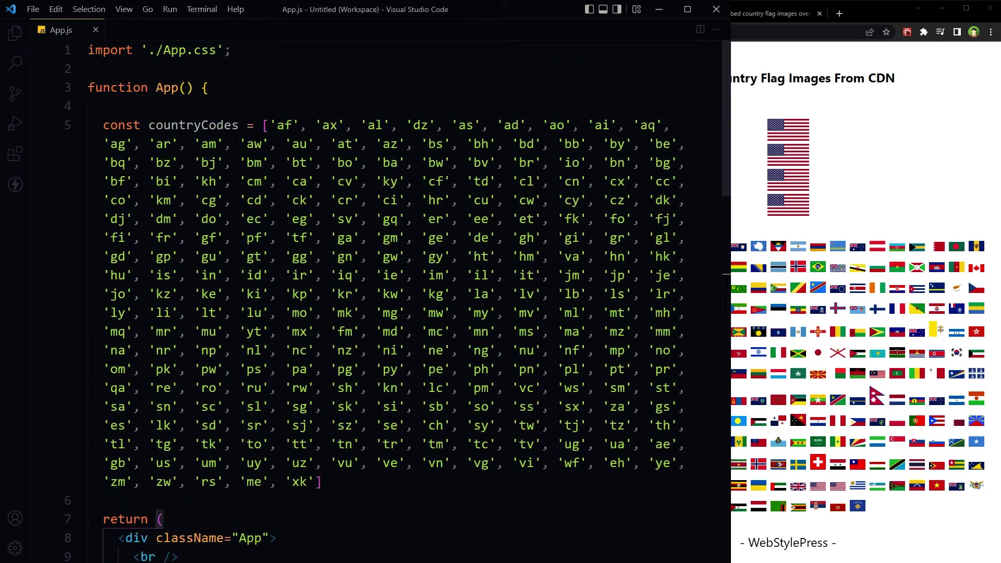
mouse_move(87, 87)
mouse_down()
mouse_move(469, 182)
mouse_move(470, 469)
mouse_move(88, 500)
mouse_move(336, 464)
mouse_move(101, 201)
mouse_move(88, 125)
mouse_up()
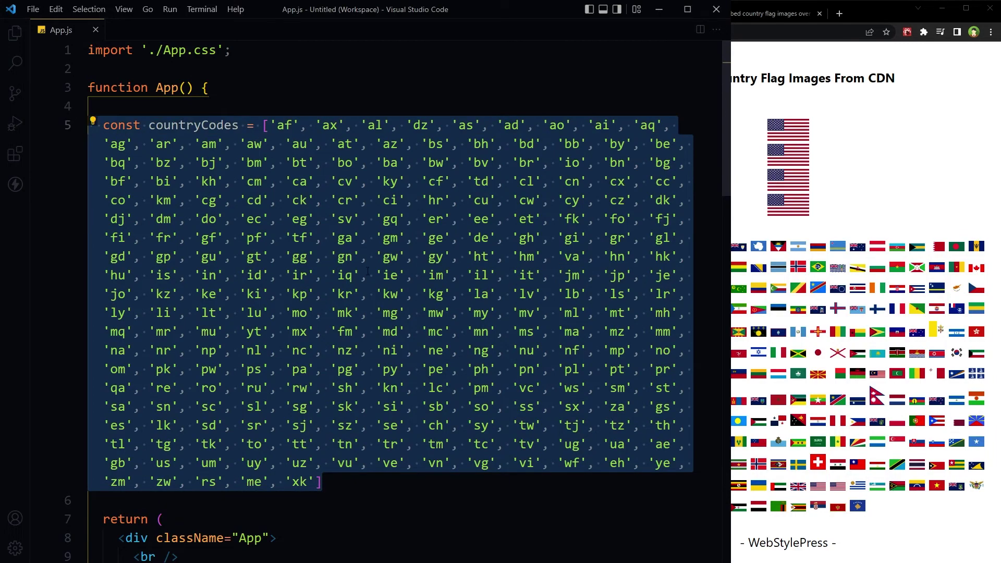
scroll(379, 284, down, 4)
scroll(378, 284, down, 2)
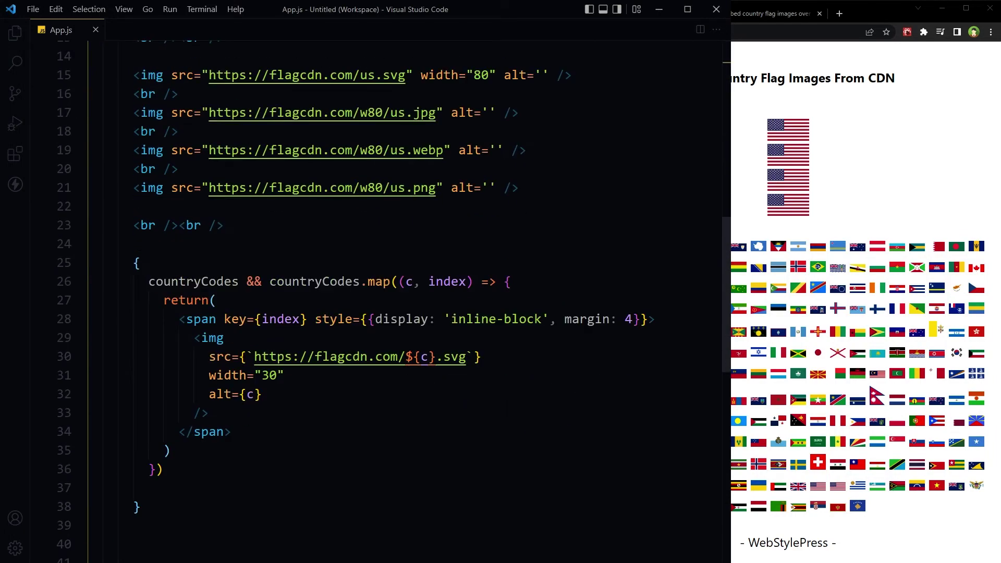
scroll(270, 288, down, 1)
click(270, 288)
scroll(270, 287, up, 3)
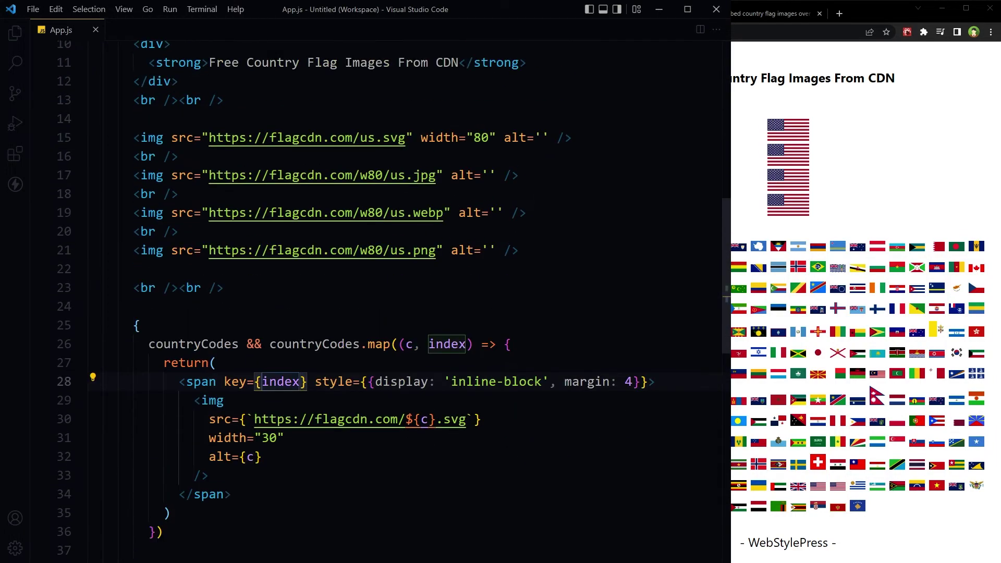
drag(209, 251, 436, 251)
scroll(436, 251, down, 2)
scroll(436, 250, down, 2)
click(930, 223)
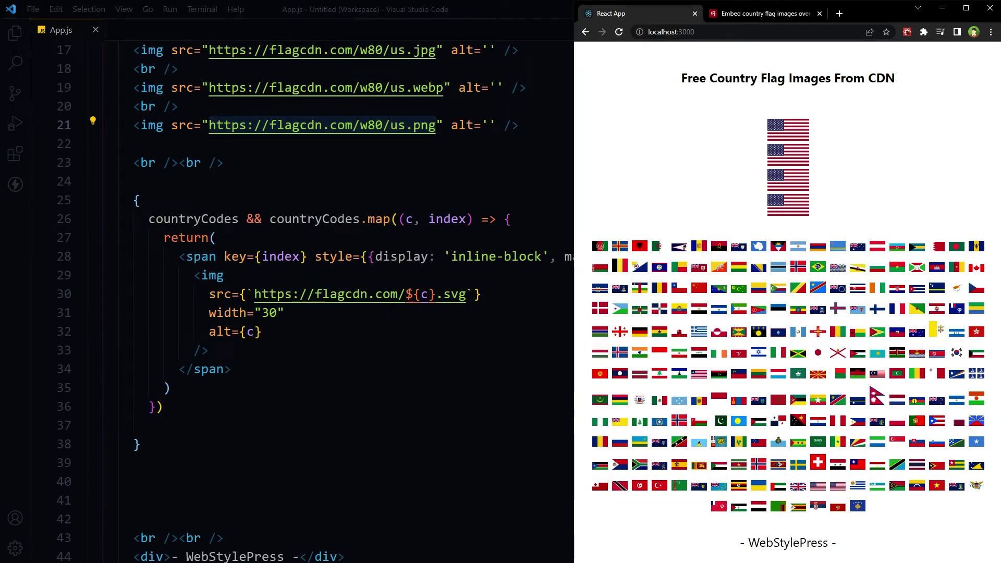
Replace the empty line under the map block with blank lines, save, and show the Explorer.
click(87, 425)
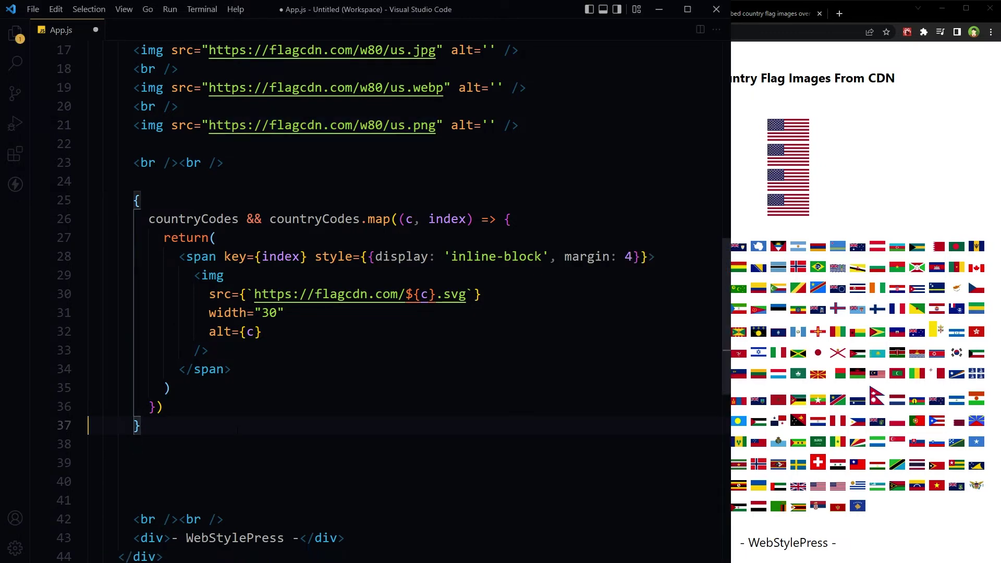
key(Delete)
key(End)
key(Return)
key(Return)
key(ctrl+s)
scroll(392, 298, down, 1)
scroll(392, 297, down, 1)
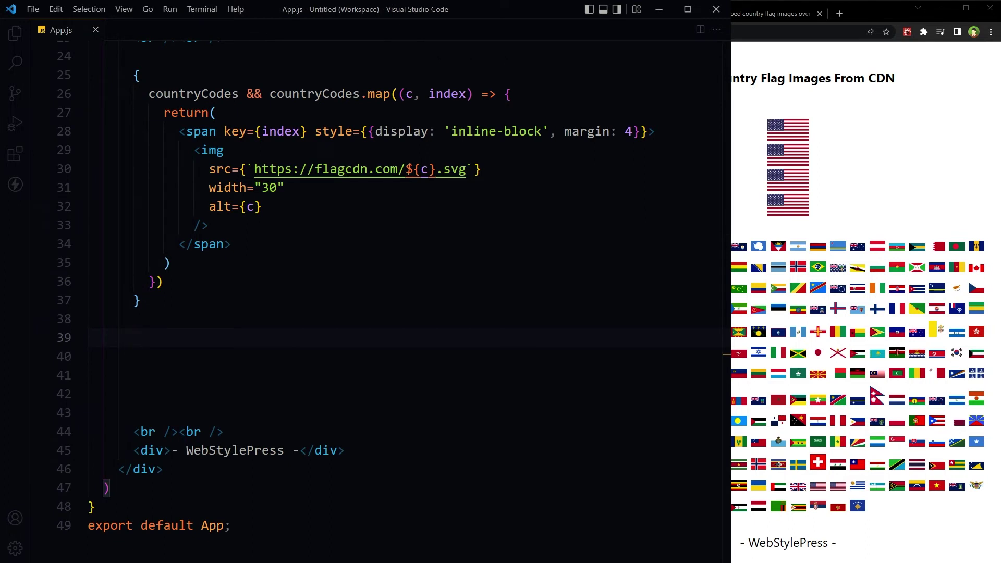
key(ctrl+shift+e)
Add a new file named countriesInfo.json under the src folder.
right_click(76, 102)
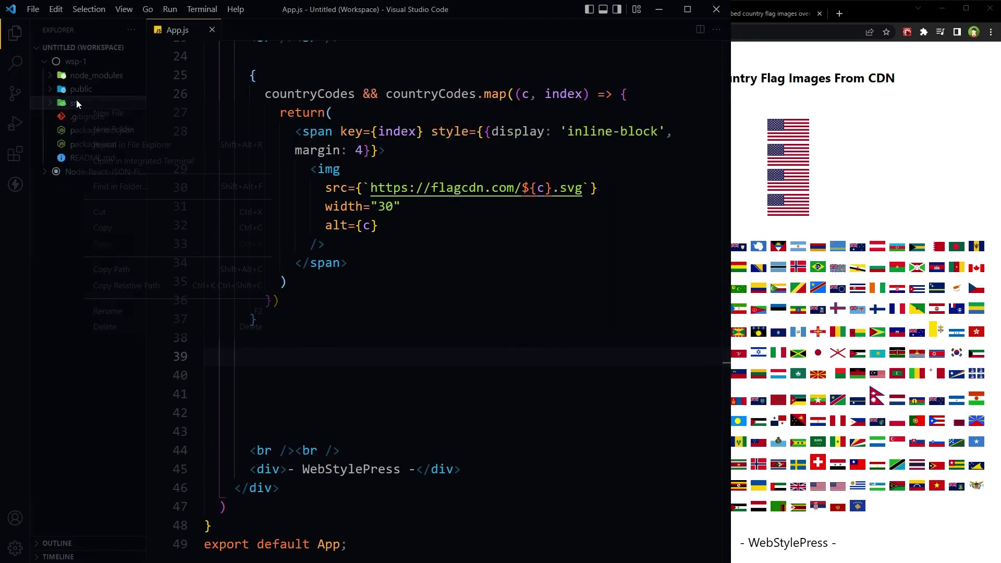
click(76, 102)
right_click(74, 103)
click(91, 116)
text(countriesInfo)
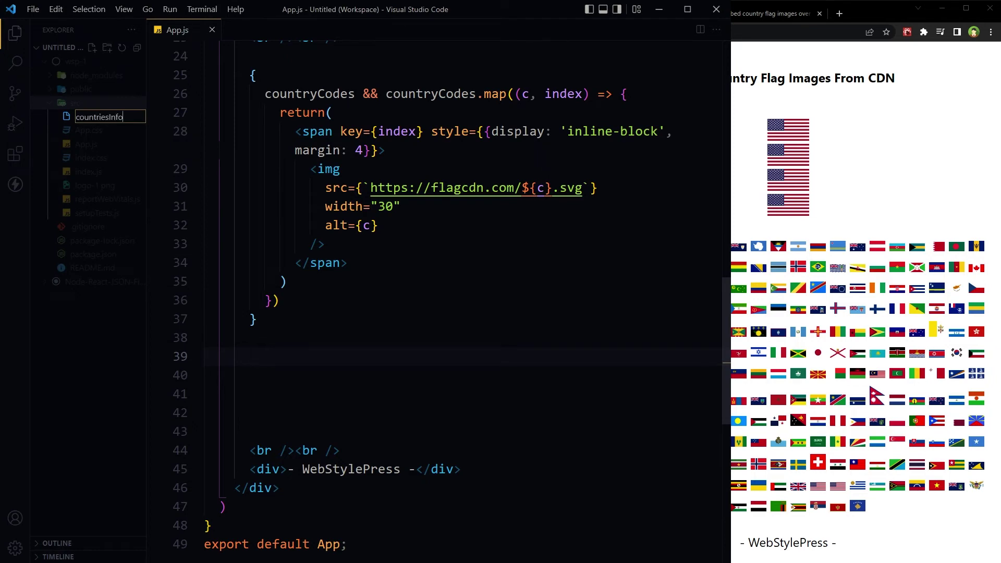
text(.json)
key(Return)
Paste the country data into countriesInfo.json, save it, and inspect Afghanistan's name and code fields.
key(ctrl+v)
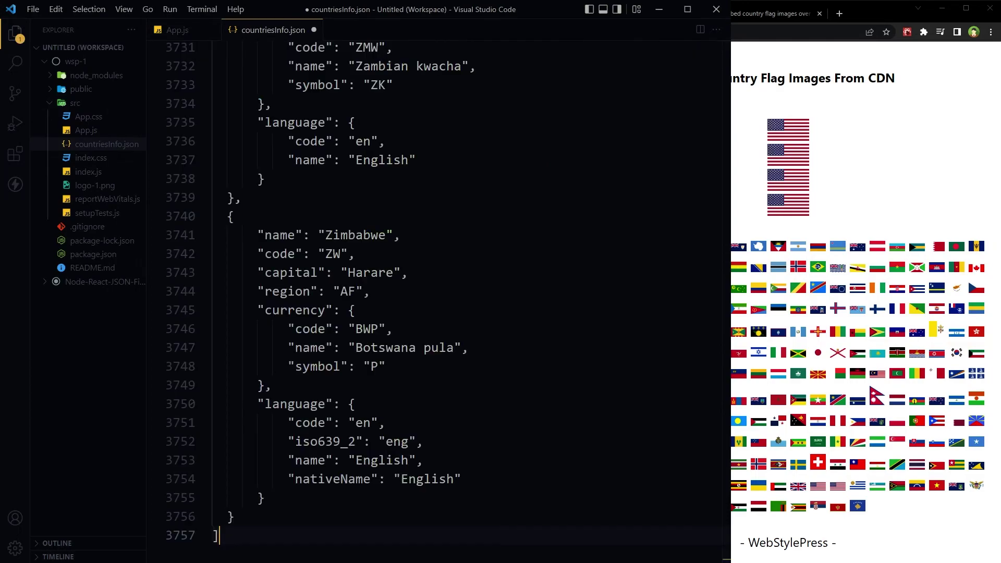
key(ctrl+s)
scroll(438, 298, up, 5)
scroll(439, 297, up, 15)
scroll(438, 298, up, 10)
scroll(438, 297, up, 12)
scroll(439, 298, up, 10)
scroll(438, 298, up, 10)
scroll(438, 297, up, 10)
scroll(438, 297, up, 10)
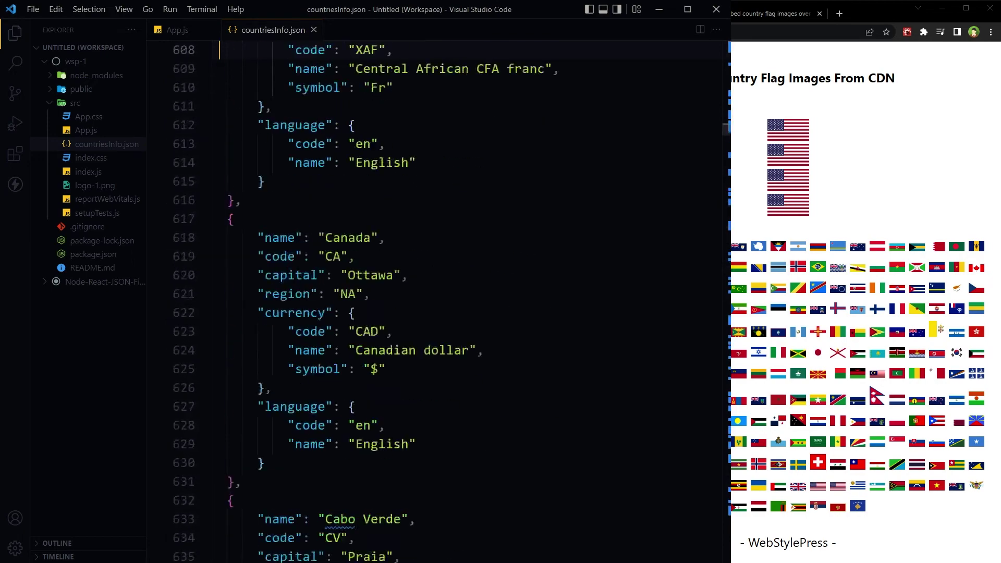
scroll(438, 297, up, 10)
scroll(438, 297, up, 10)
scroll(438, 297, up, 10)
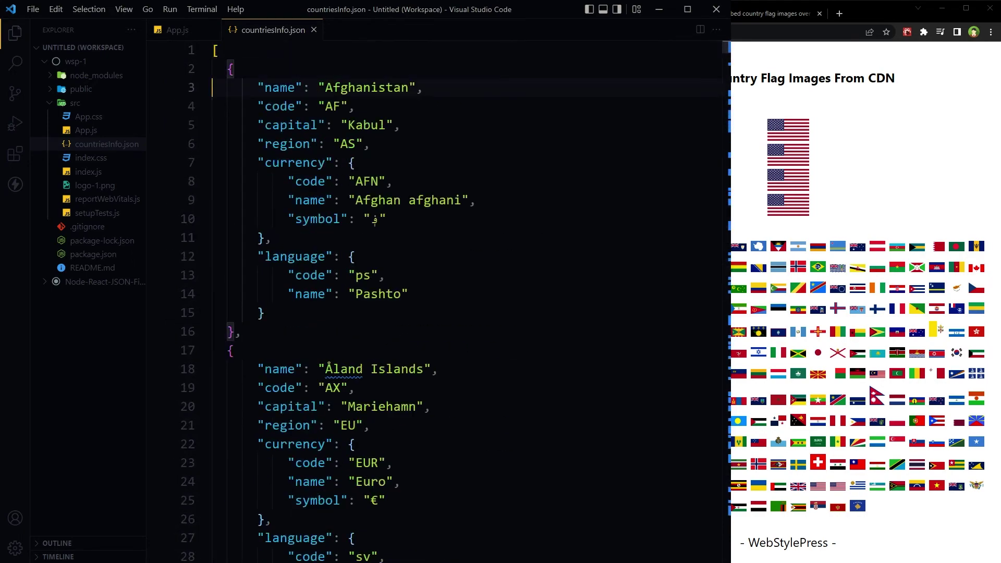
drag(212, 69, 228, 351)
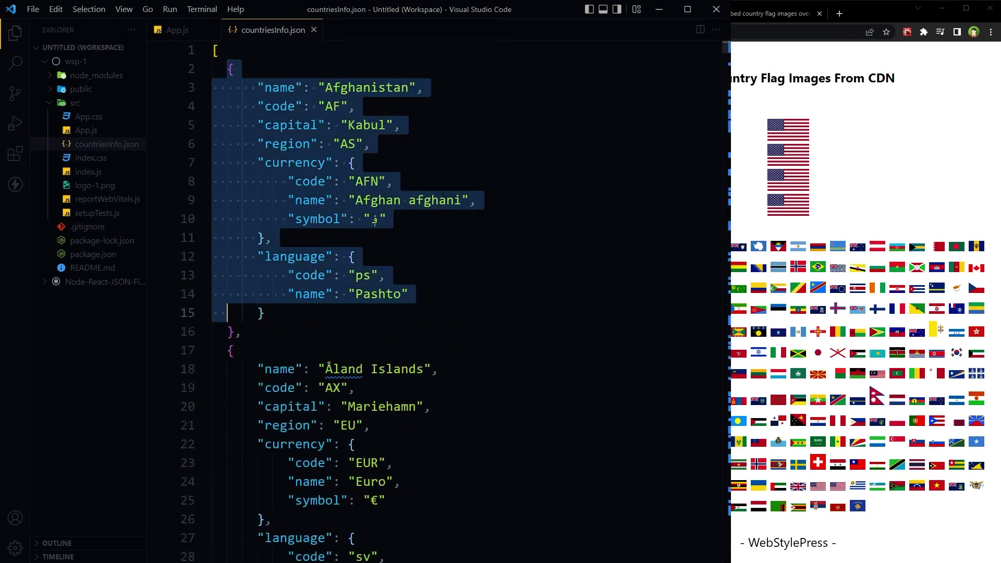
click(228, 69)
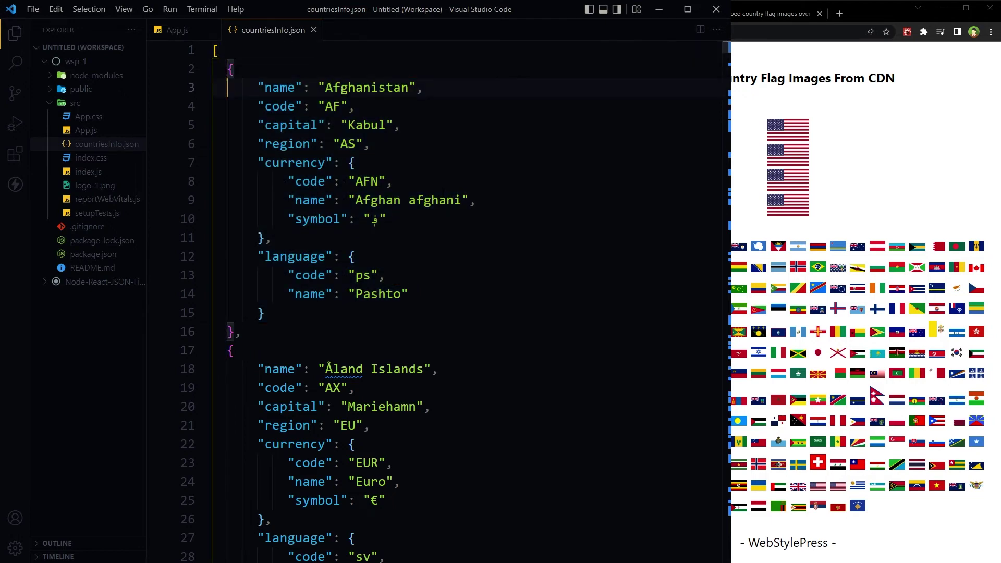
drag(228, 86, 425, 86)
click(228, 106)
drag(227, 106, 357, 106)
Inspect the code lines of the Åland Islands and Albania entries.
click(357, 144)
click(363, 369)
key(Down)
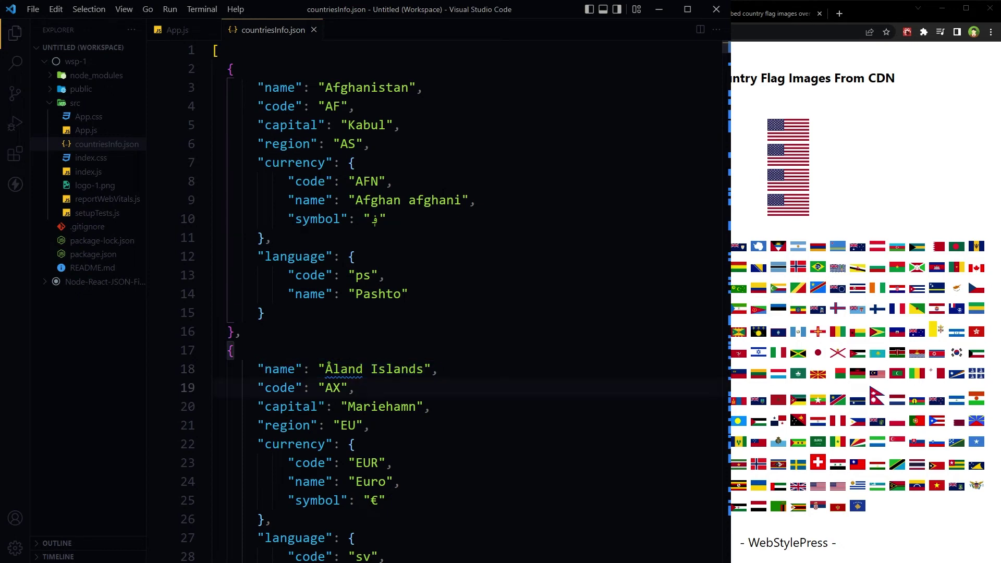
scroll(354, 404, down, 2)
scroll(353, 404, down, 5)
click(356, 403)
key(Up)
key(Up)
key(Up)
key(Up)
key(Up)
key(End)
key(Down)
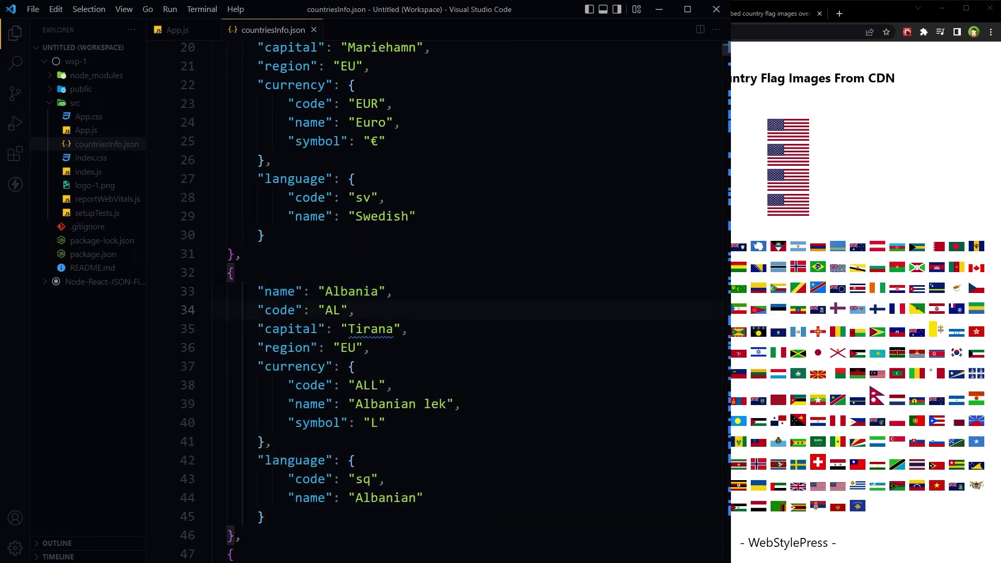
Select Algeria's "code": "DZ" line, then go back to App.js.
key(Down)
key(Down)
key(Down)
key(Down)
key(Down)
key(Down)
key(Down)
key(Down)
key(Down)
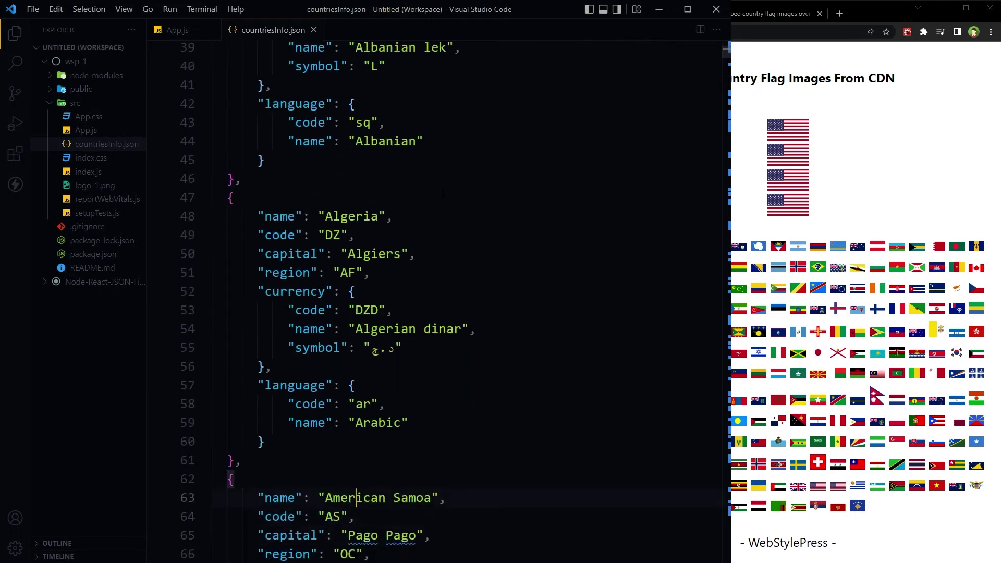
key(Up)
key(Up)
key(Up)
key(Down)
key(Home)
key(shift+End)
key(Down)
key(shift+Home)
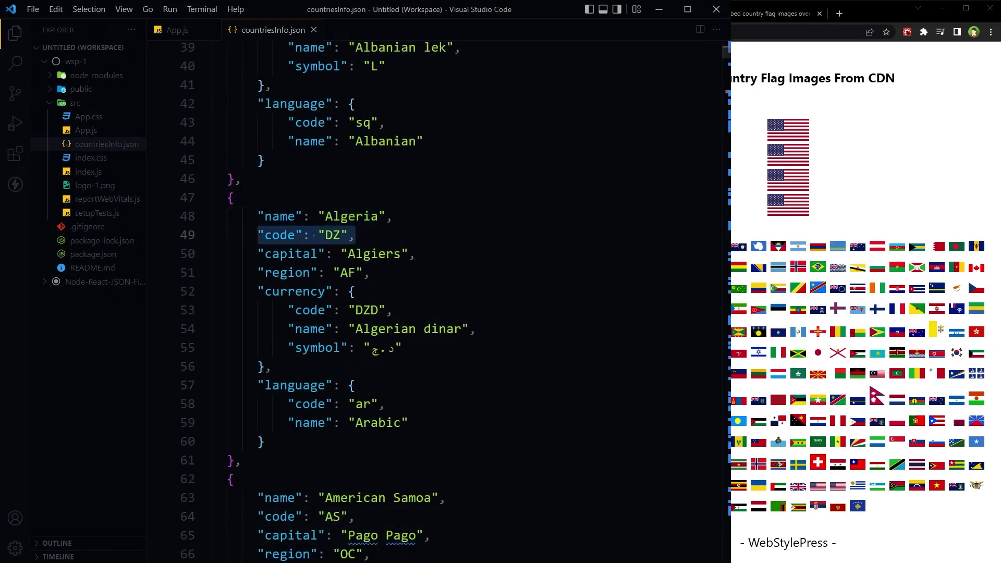
scroll(438, 297, down, 20)
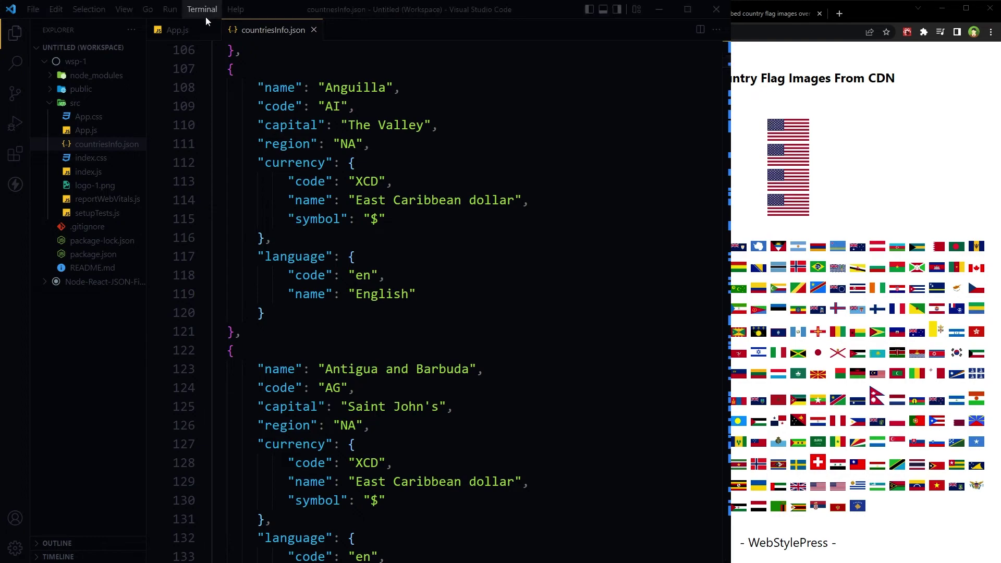
click(191, 29)
scroll(469, 297, up, 10)
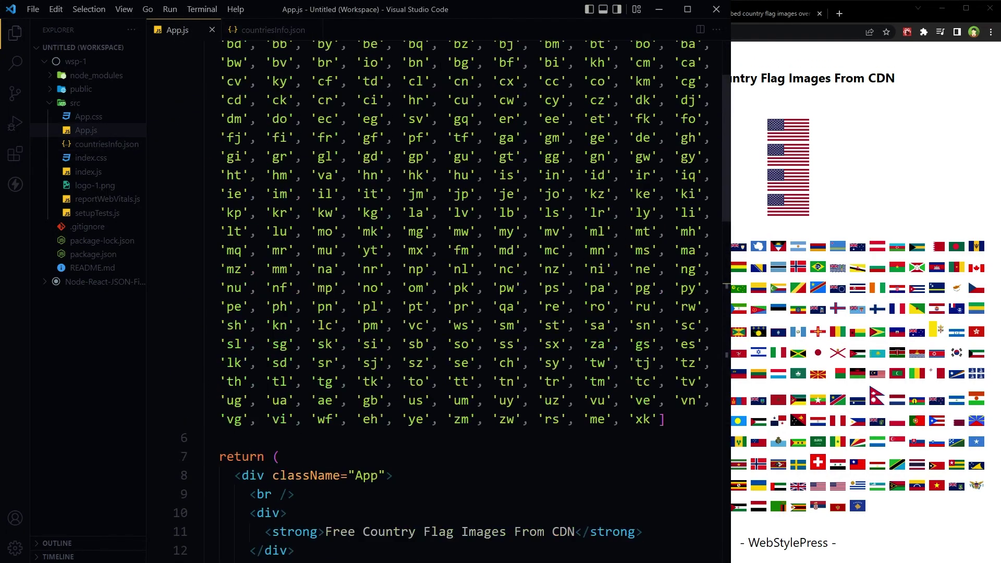
Add the import of CountriesInfo from './countriesInfo.json' below the CSS import.
key(ctrl+b)
key(ctrl+Home)
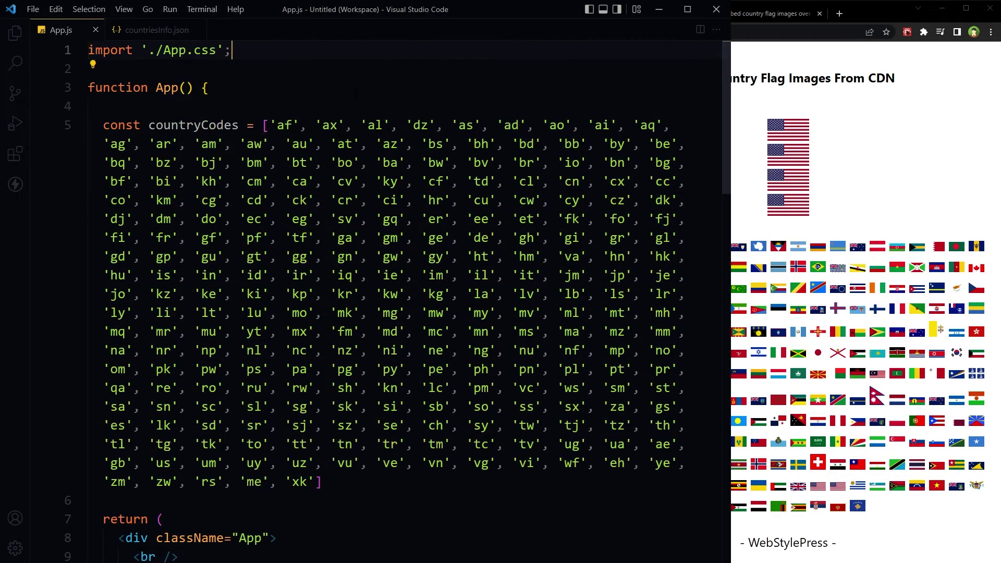
key(Return)
key(Return)
key(Delete)
text(import CountriesInfo from './countriesInfo.json';)
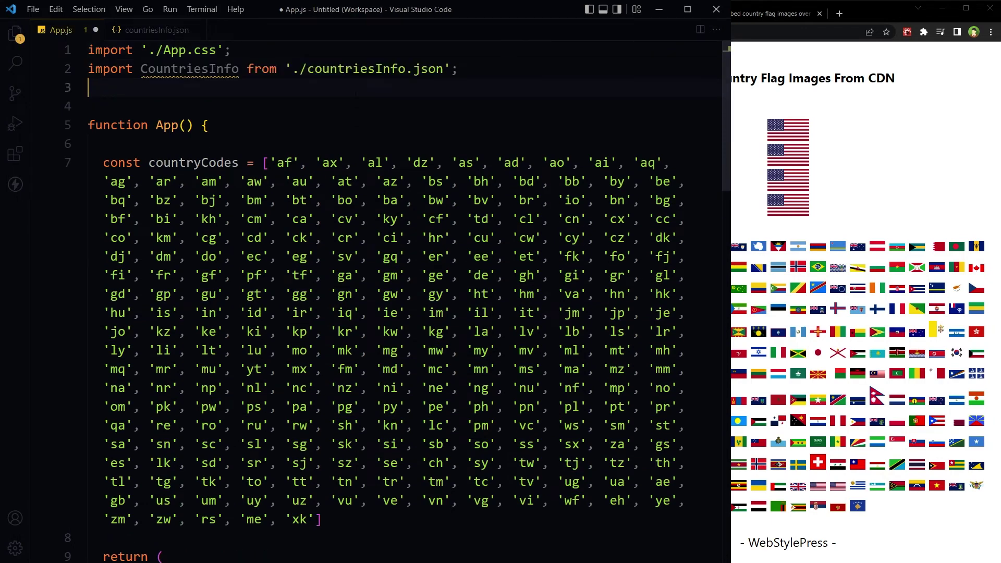
key(BackSpace)
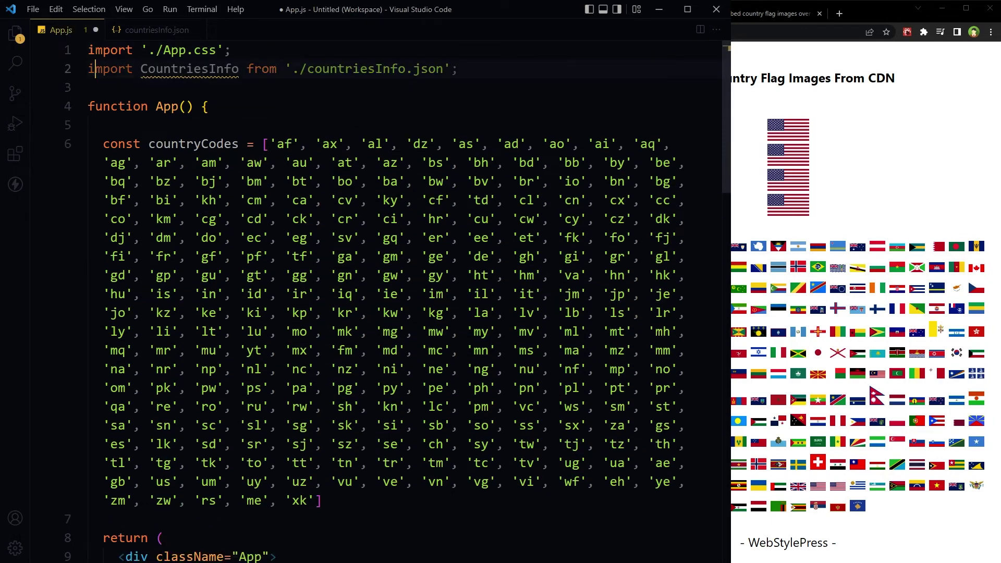
Review the CountriesInfo name and ./countriesInfo.json path in the new import line.
key(ctrl+Right)
key(ctrl+Right)
key(ctrl+d)
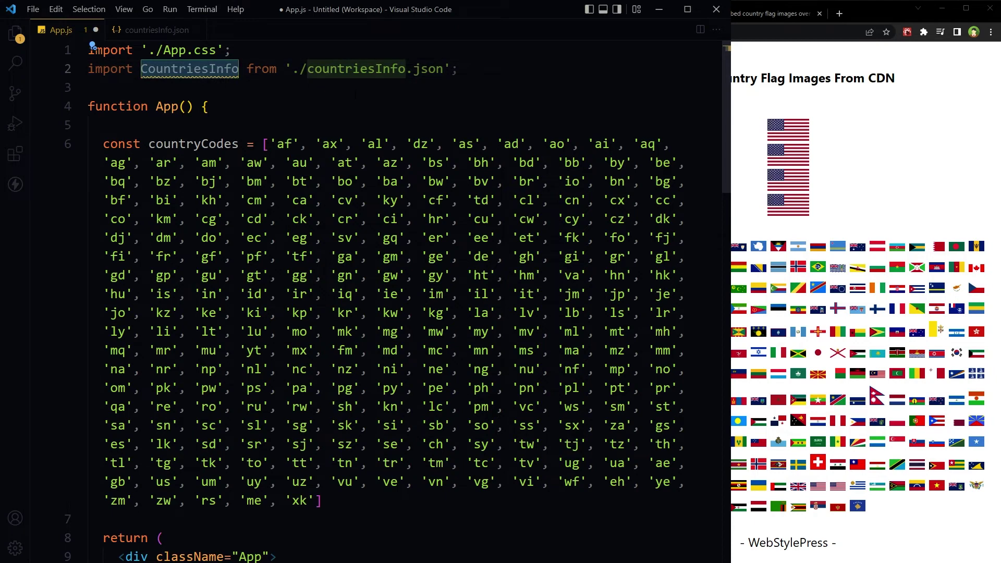
key(ctrl+Right)
key(Right)
key(Right)
key(ctrl+shift+Right)
key(ctrl+shift+Right)
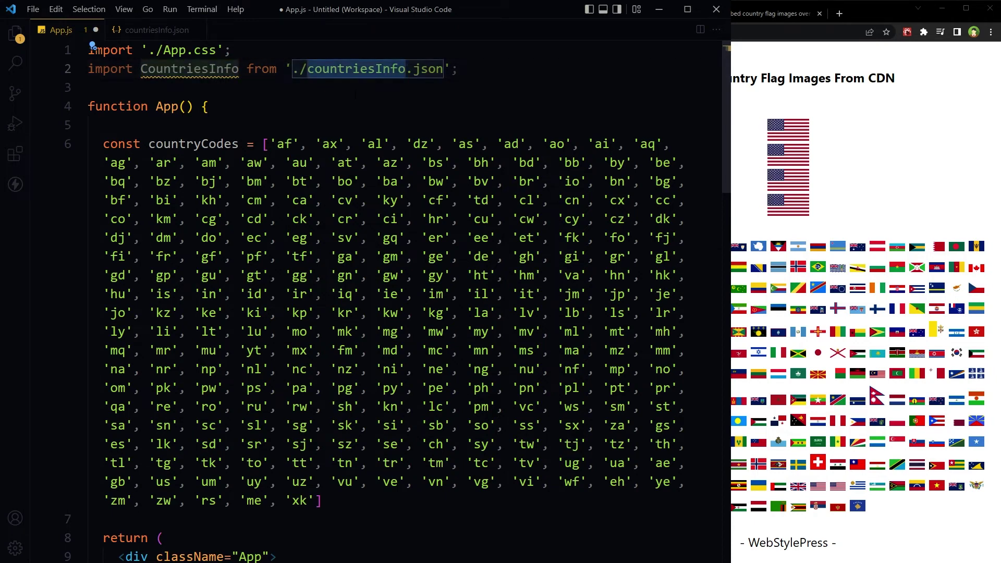
key(Right)
key(Right)
key(Home)
key(Right)
key(ctrl+shift+Right)
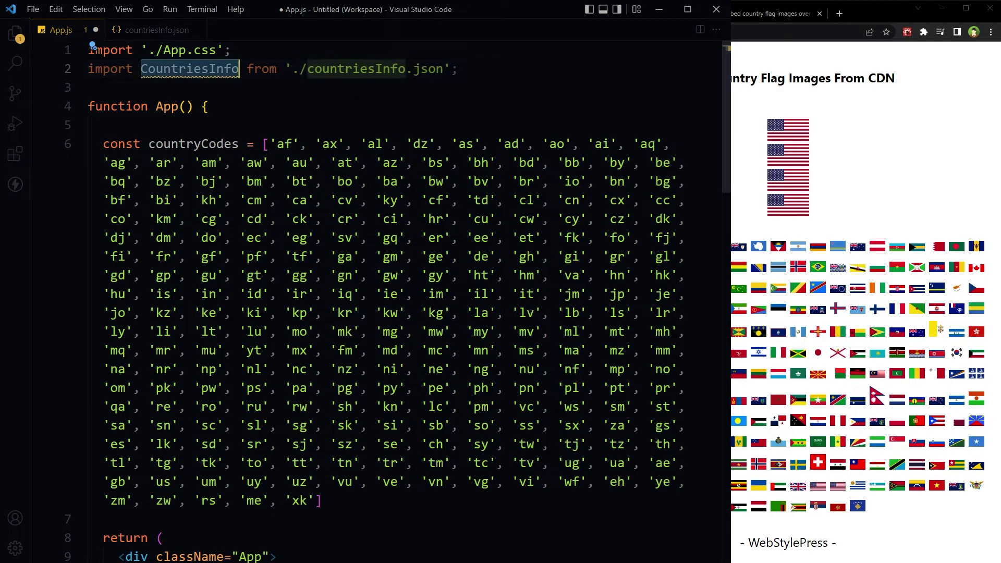
Add two line breaks (<br /><br />) below the countryCodes flag-mapping block.
key(Down)
key(Down)
key(Down)
key(ctrl+End)
key(Up)
key(Up)
key(Up)
key(Up)
key(Up)
key(Down)
key(Return)
key(Return)
text(<br /><br)
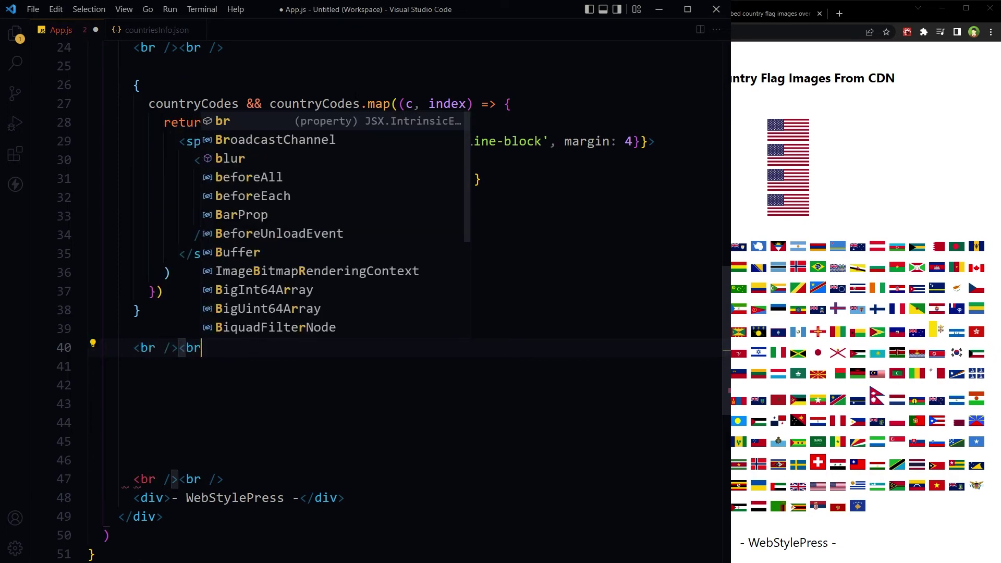
text( />)
key(Return)
key(Return)
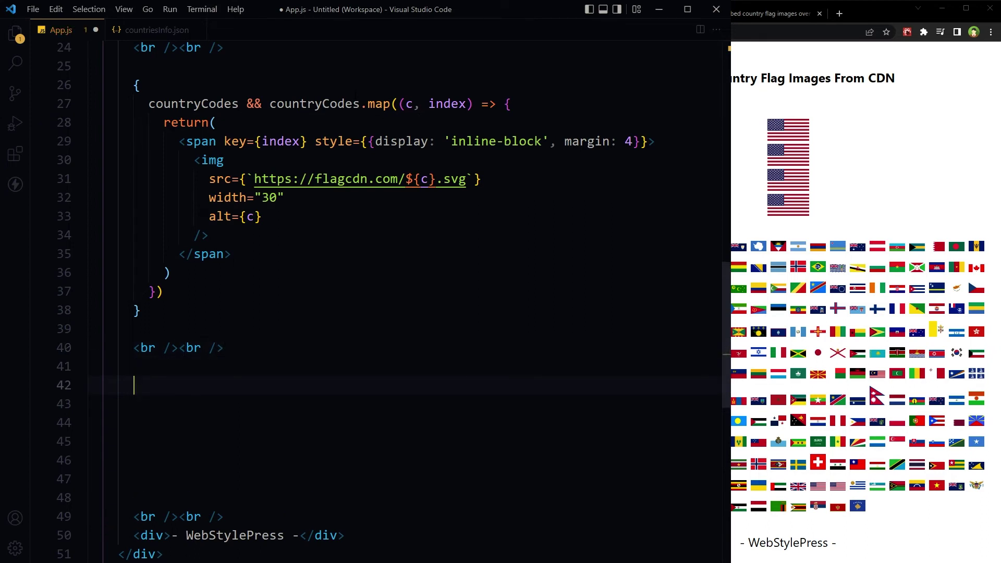
scroll(392, 297, down, 3)
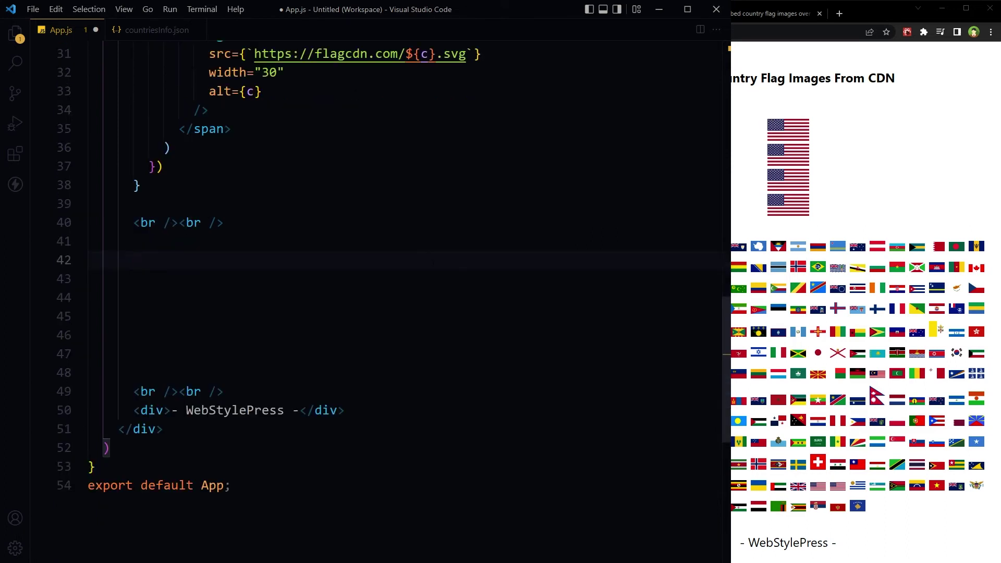
text(<table></table>)
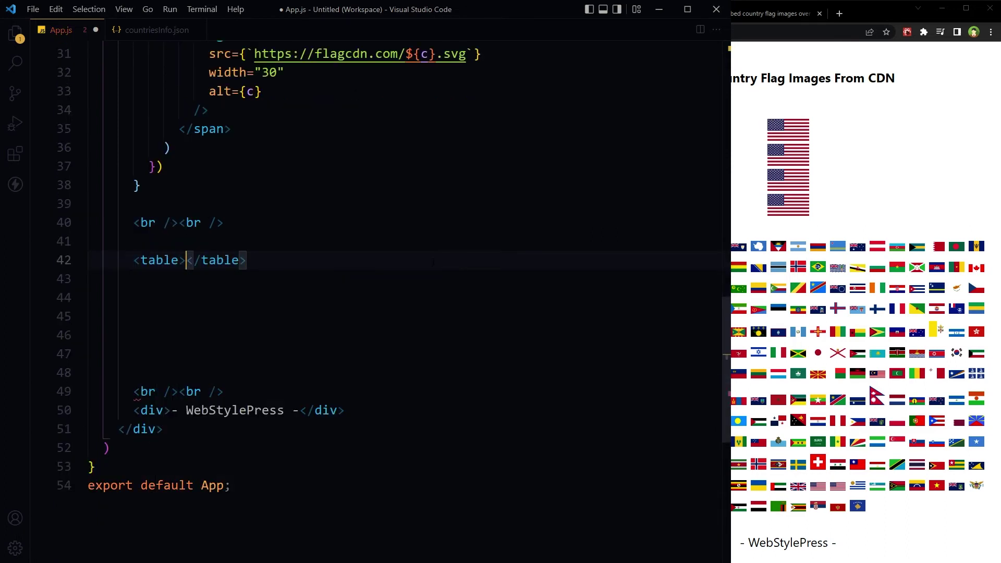
Create a table that maps CountriesInfo with country and index parameters.
key(Return)
text({)
key(Return)
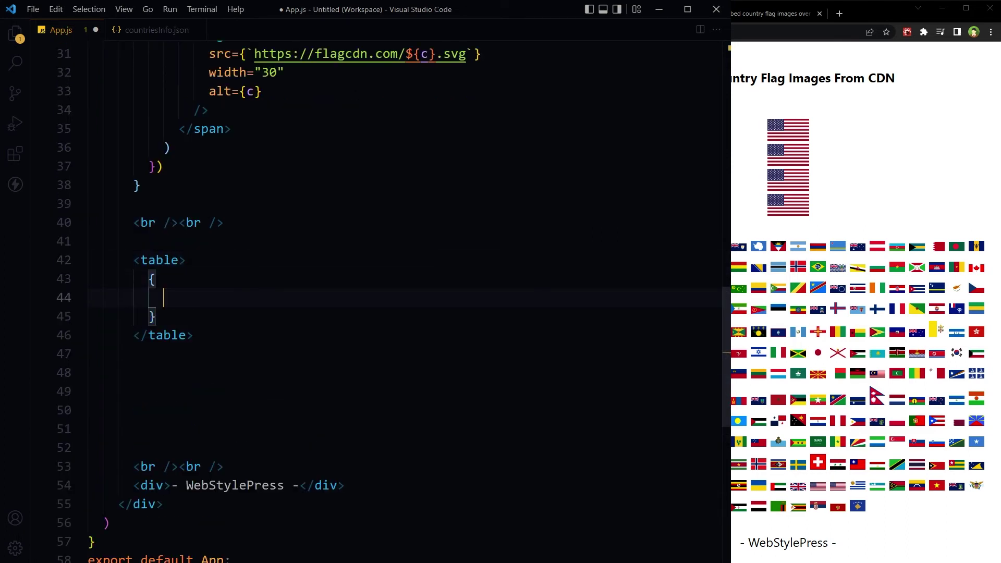
text(CountriesInfo)
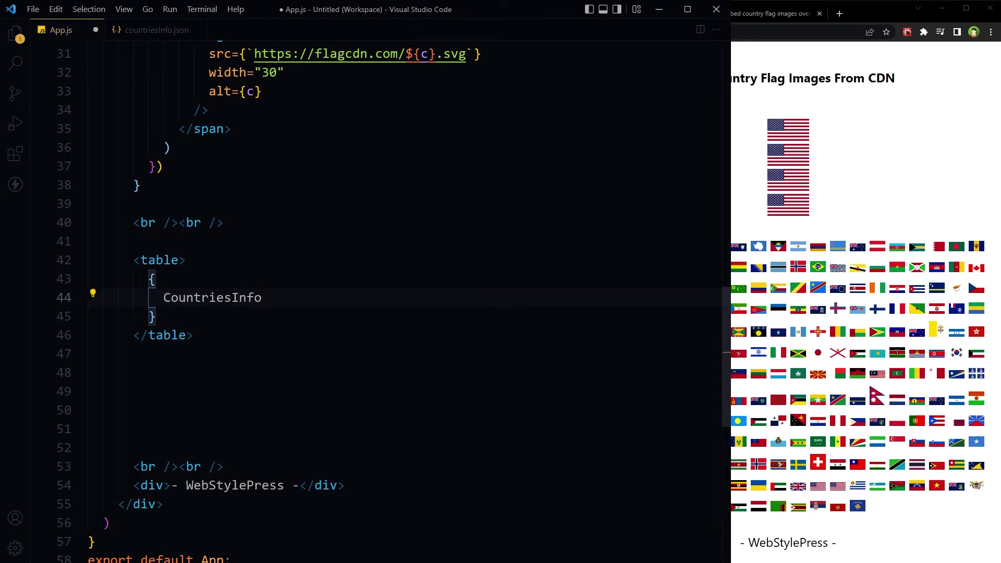
text(.map)
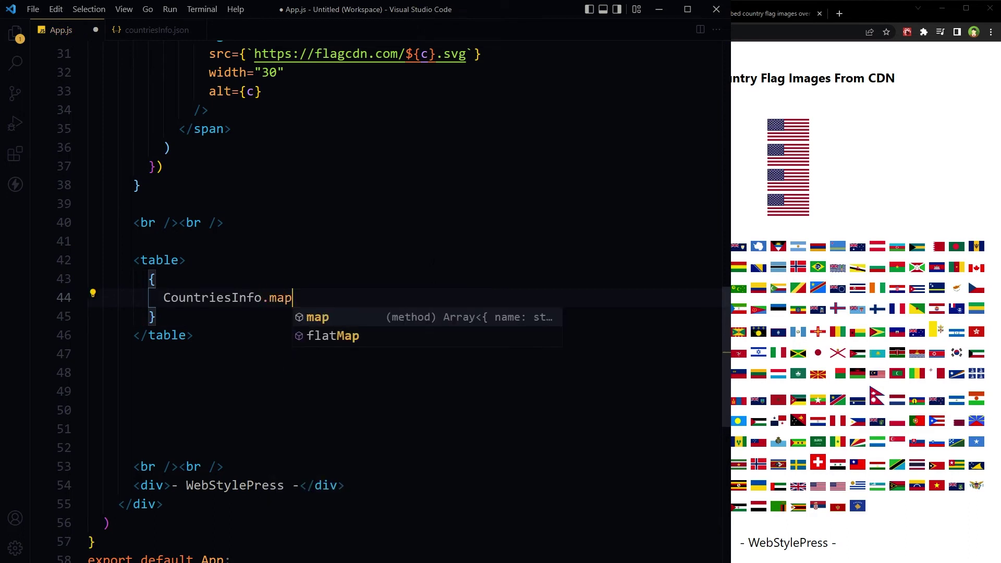
text((country)
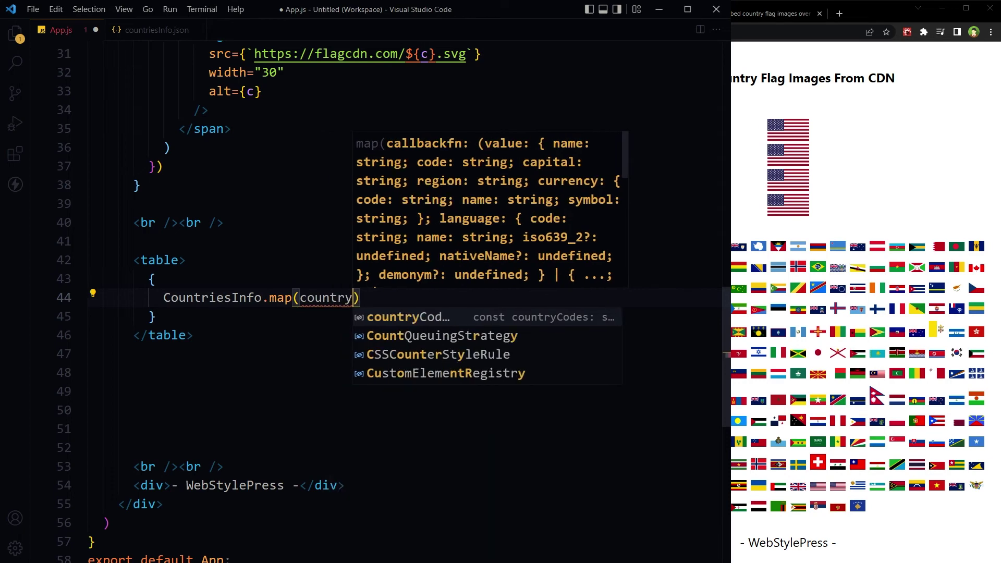
key(ctrl+shift+Left)
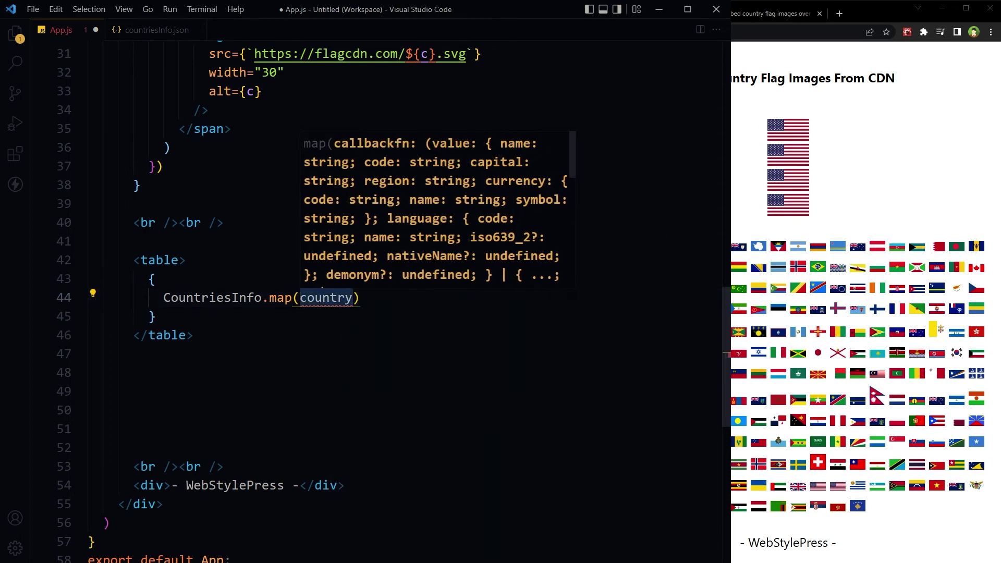
text(()
key(Right)
text(, i)
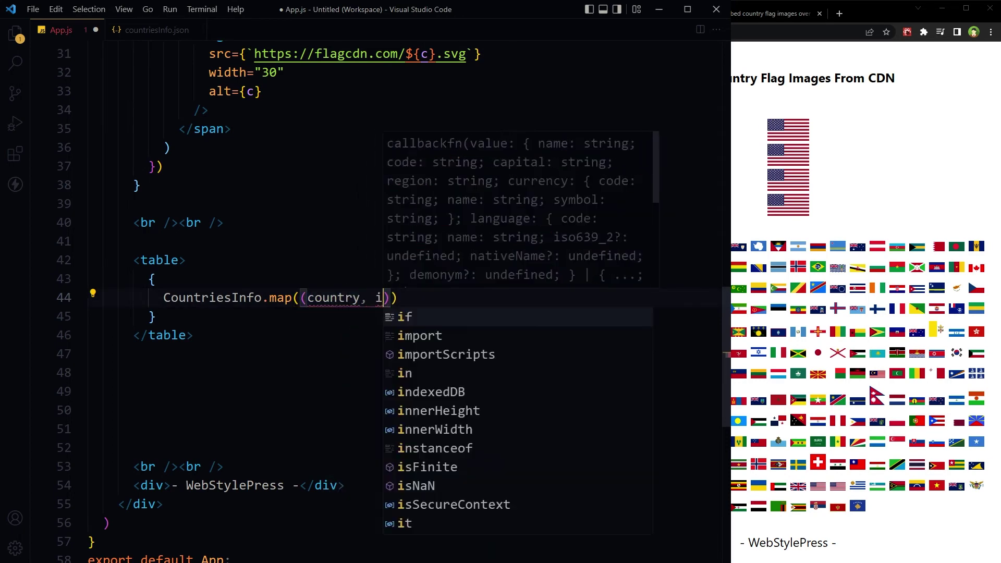
text(ndex)
key(Right)
key(Escape)
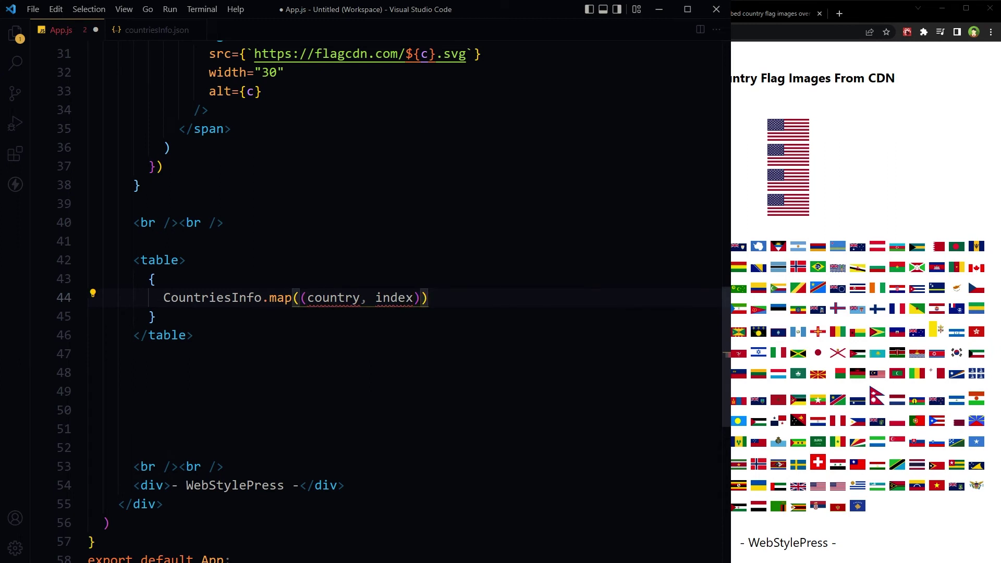
text(=> {)
key(Return)
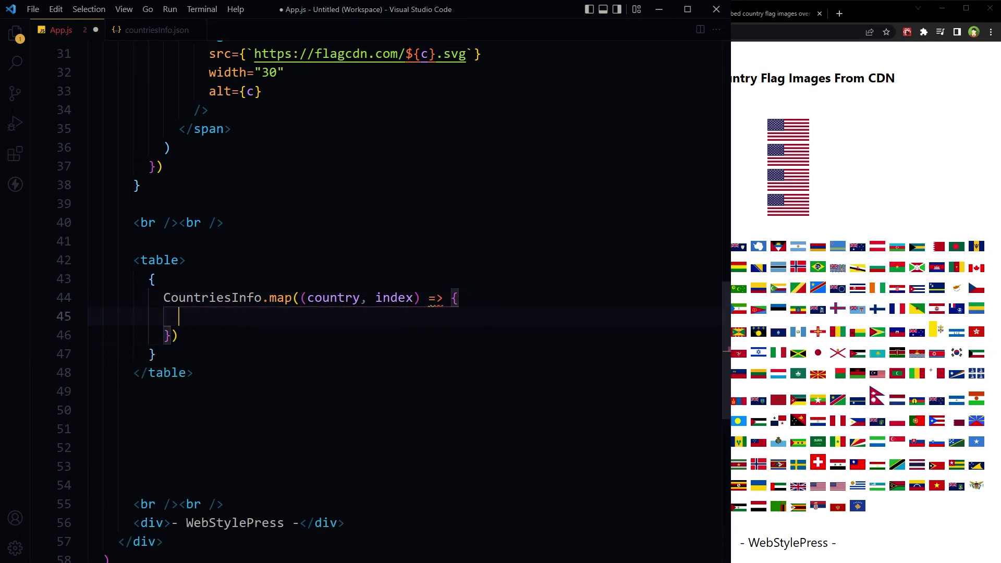
key(Down)
key(End)
key(Up)
text(return()
Return a table row containing a <td> cell, duplicated into two cells.
key(Return)
text(<tr>)
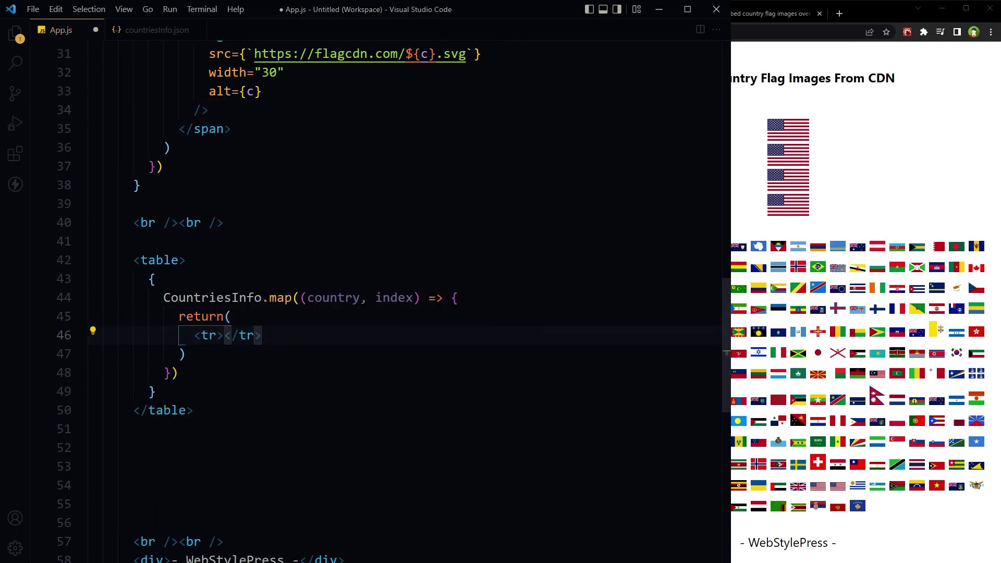
key(End)
key(Left)
key(Left)
key(Left)
key(Return)
text(<tr></tr>)
key(BackSpace)
text(d)
key(Left)
key(Left)
key(Left)
key(Left)
key(BackSpace)
text(d)
key(Home)
key(shift+End)
key(shift+alt+Down)
key(Up)
key(Left)
key(Left)
key(Left)
Split both cells across lines and key the row by index.
key(Left)
key(Left)
key(Return)
key(Down)
key(Down)
key(Right)
key(Right)
key(Return)
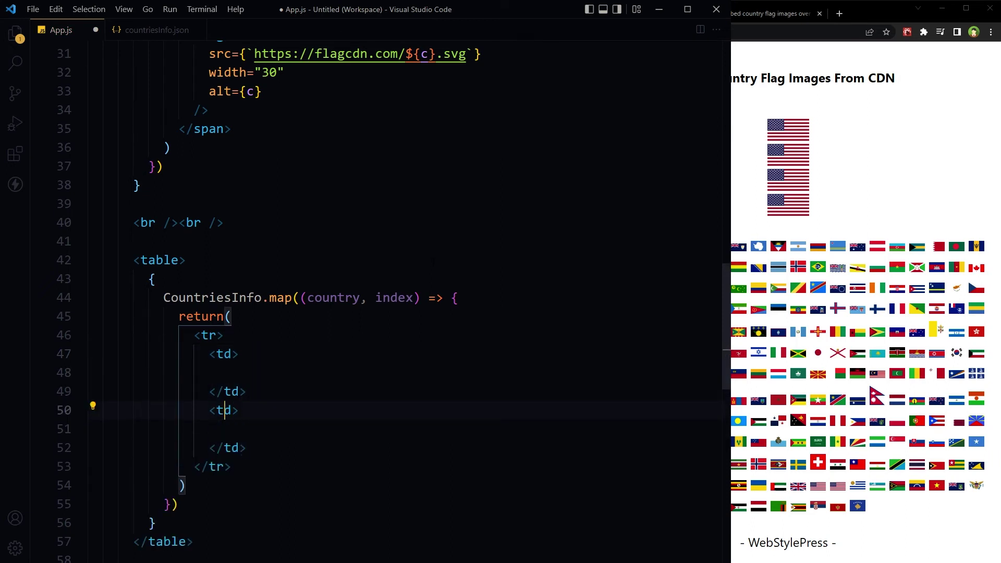
key(Up)
key(Up)
key(Up)
key(Up)
key(Up)
key(Left)
text(key=)
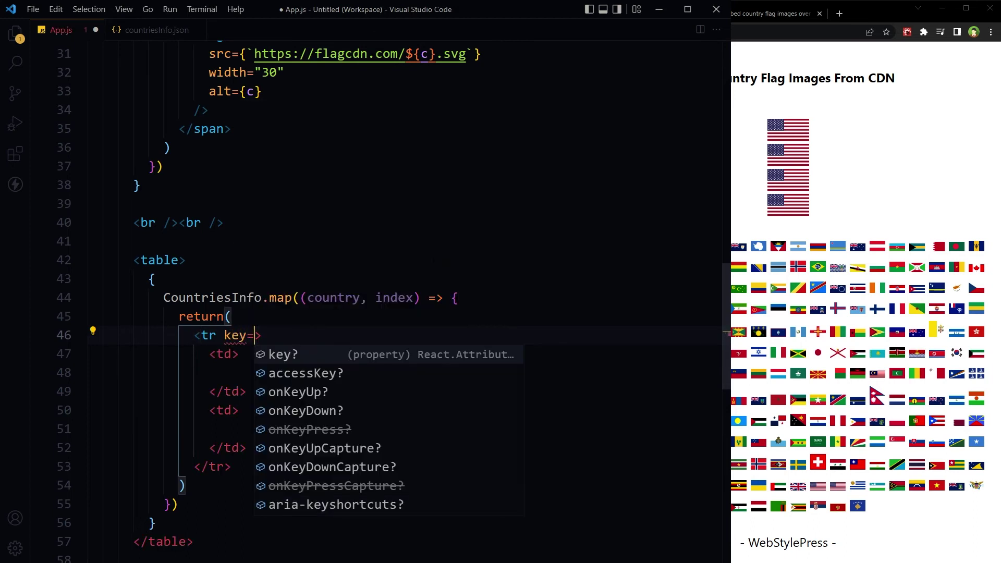
text({)
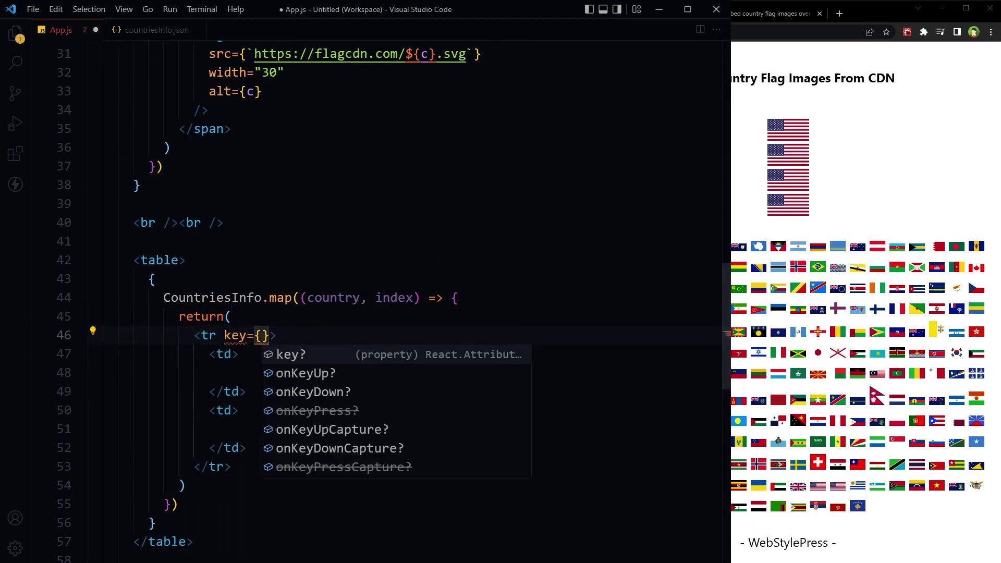
text(index)
key(End)
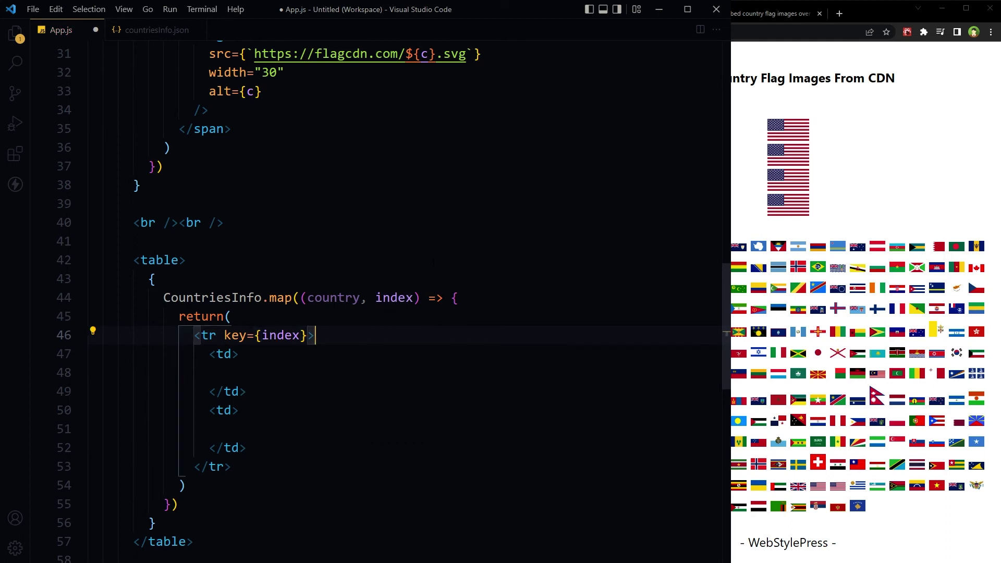
key(Down)
key(Down)
key(Tab)
key(Tab)
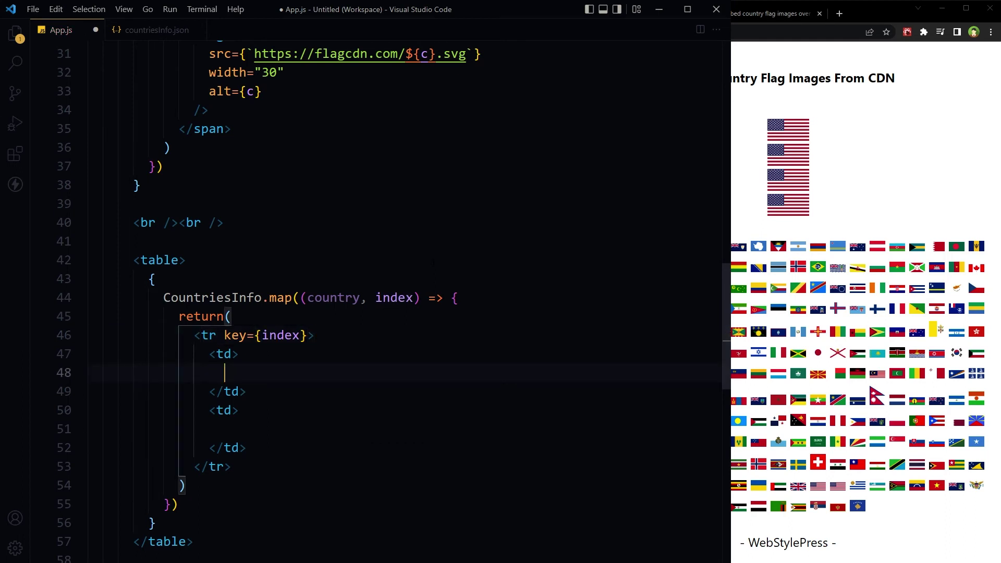
text({)
Fill the first cell with {country.name}.
double_click(333, 297)
key(ctrl+c)
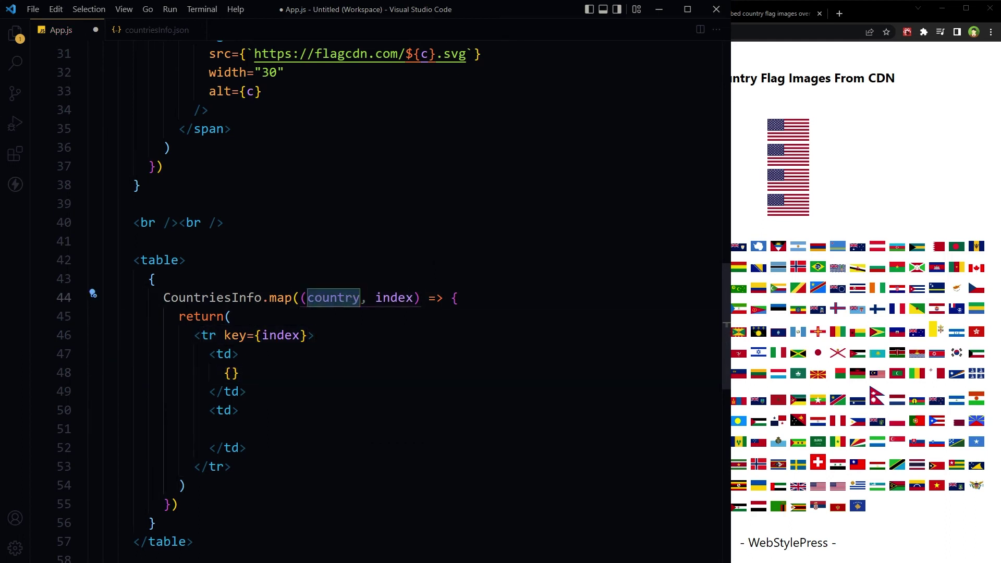
click(227, 373)
key(ctrl+v)
text(.name)
key(End)
key(shift+Home)
key(ctrl+c)
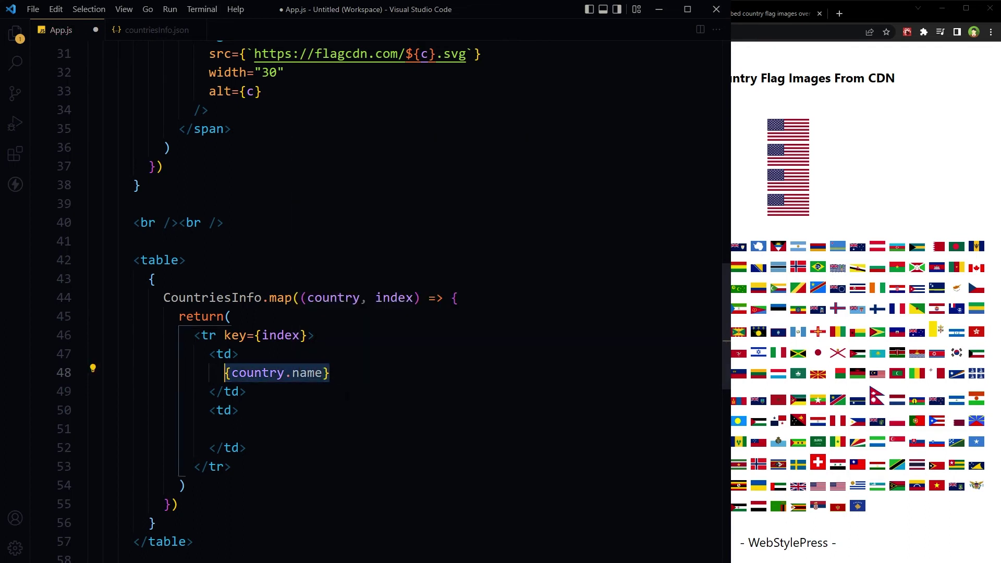
Paste {country.name} into the second cell and change it to {country.code}.
key(Down)
key(Down)
key(Down)
key(Tab)
key(Tab)
key(ctrl+v)
key(Home)
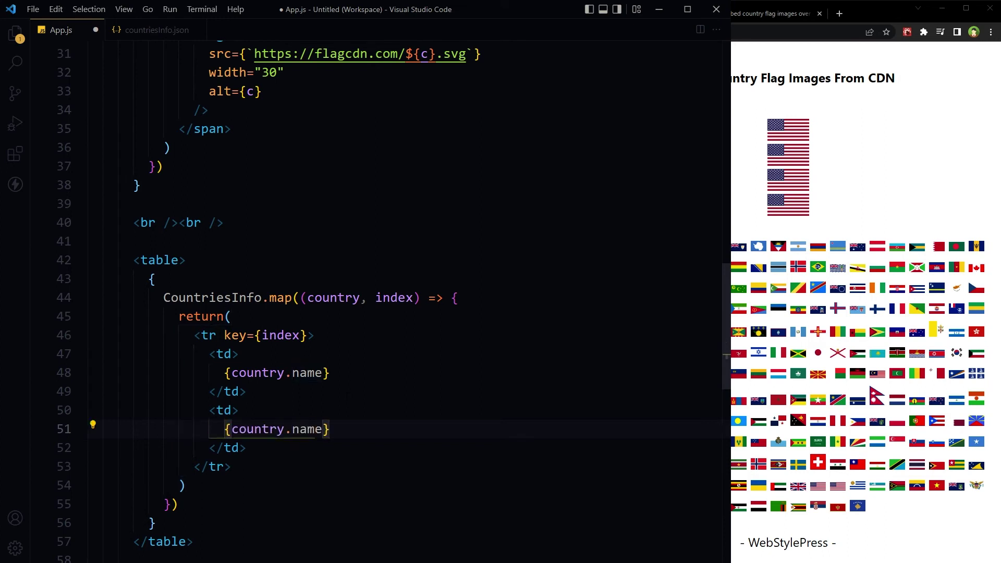
key(End)
key(ctrl+Left)
key(ctrl+Left)
key(ctrl+shift+Right)
text(code)
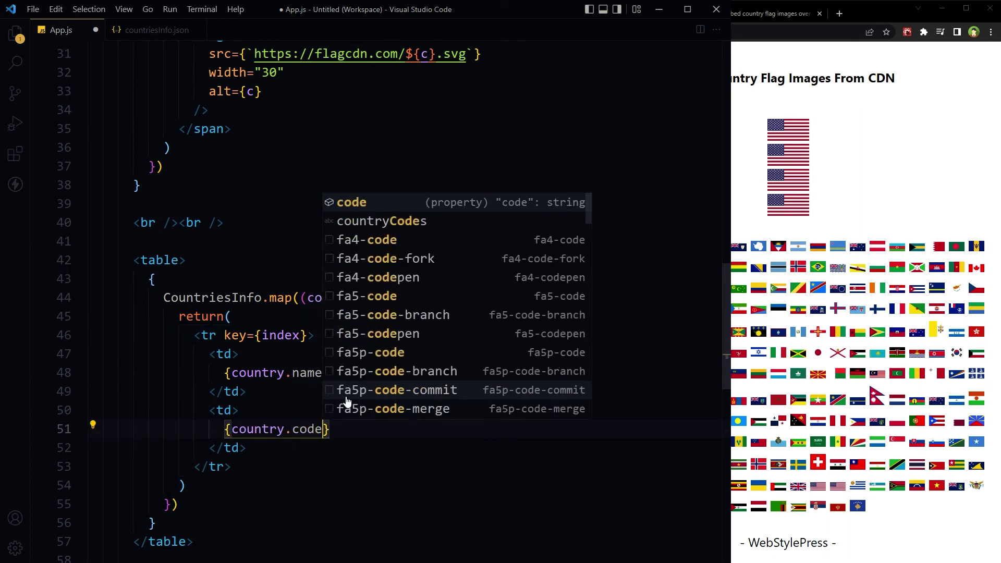
key(Escape)
key(ctrl+s)
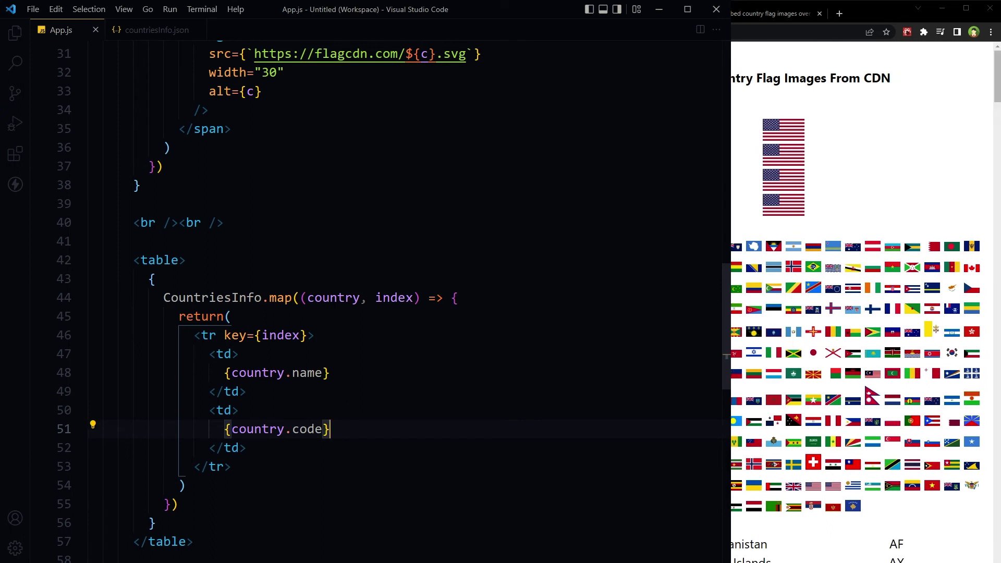
click(149, 31)
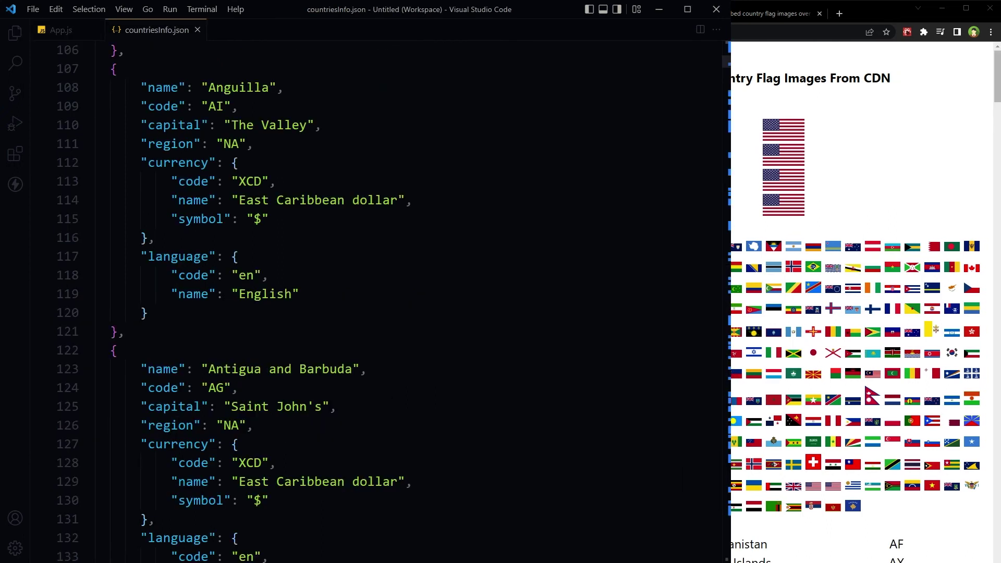
double_click(165, 87)
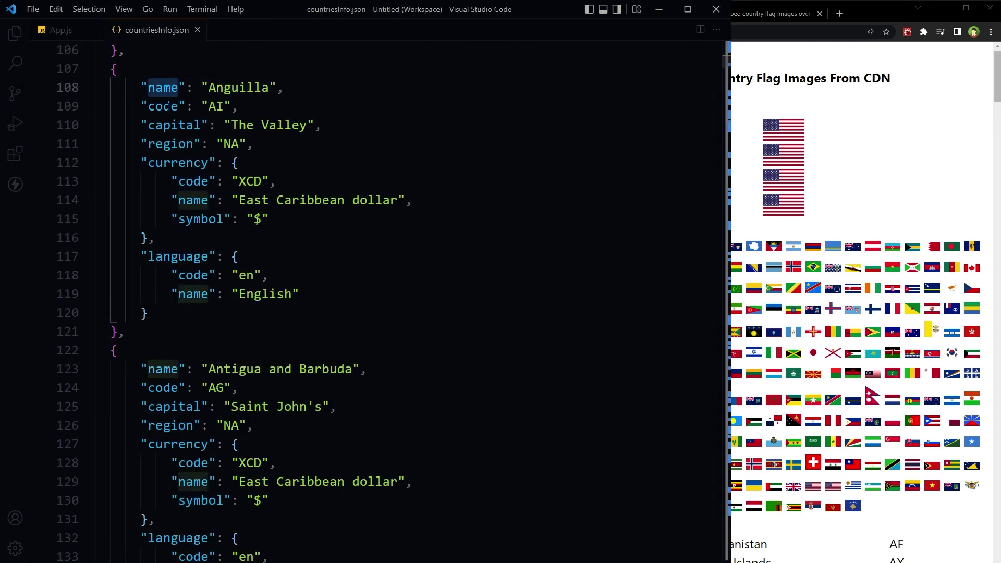
double_click(166, 106)
click(62, 30)
click(247, 391)
click(838, 315)
scroll(869, 205, down, 5)
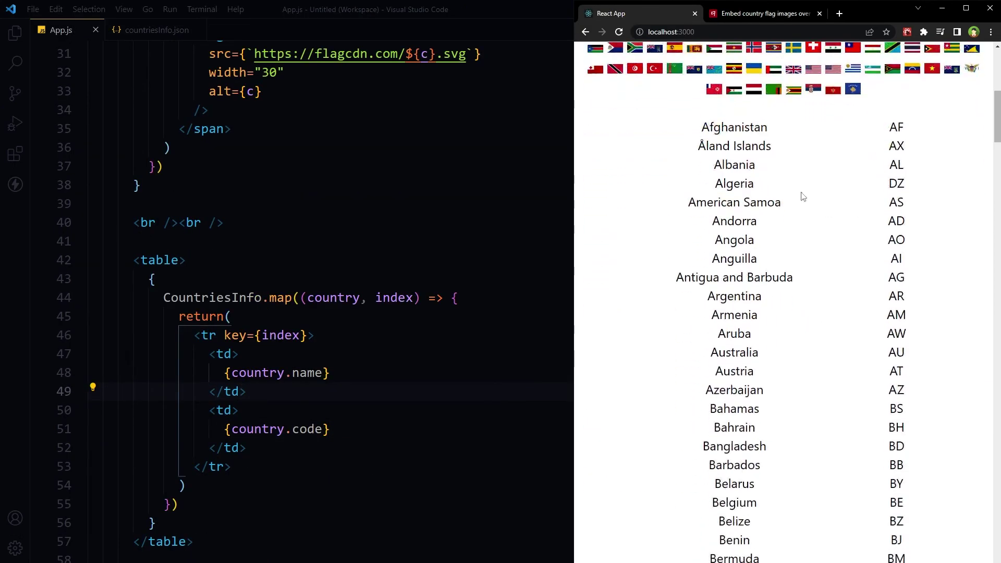
drag(770, 129, 936, 208)
click(936, 337)
double_click(711, 125)
drag(894, 126, 921, 130)
click(922, 130)
drag(896, 127, 909, 129)
scroll(929, 217, up, 3)
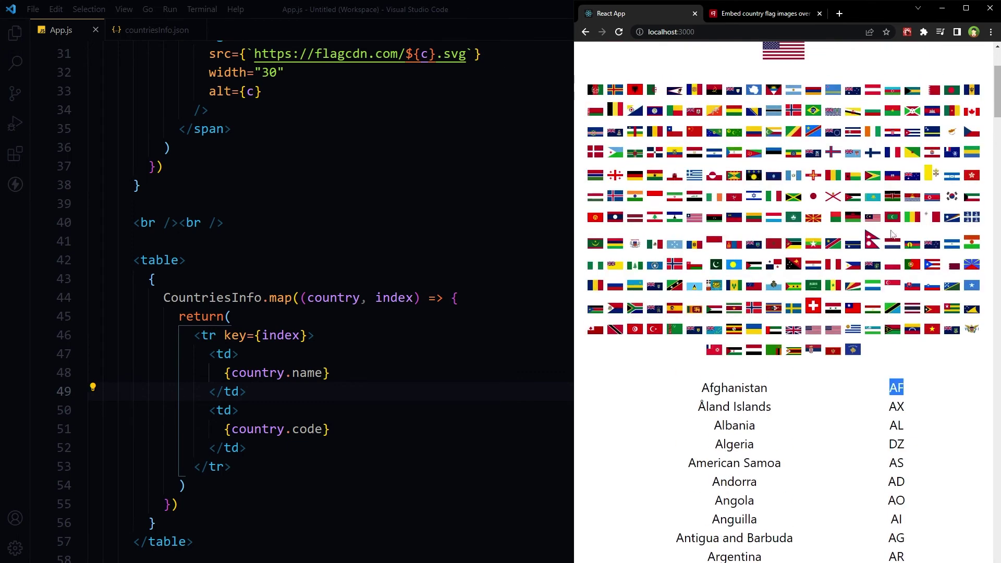
scroll(906, 280, down, 3)
click(892, 177)
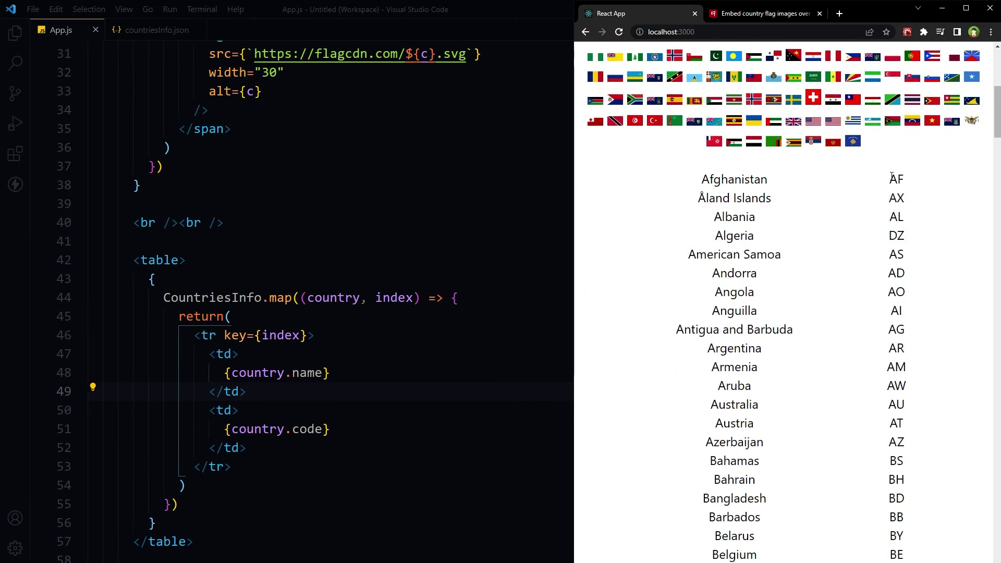
drag(893, 179, 909, 182)
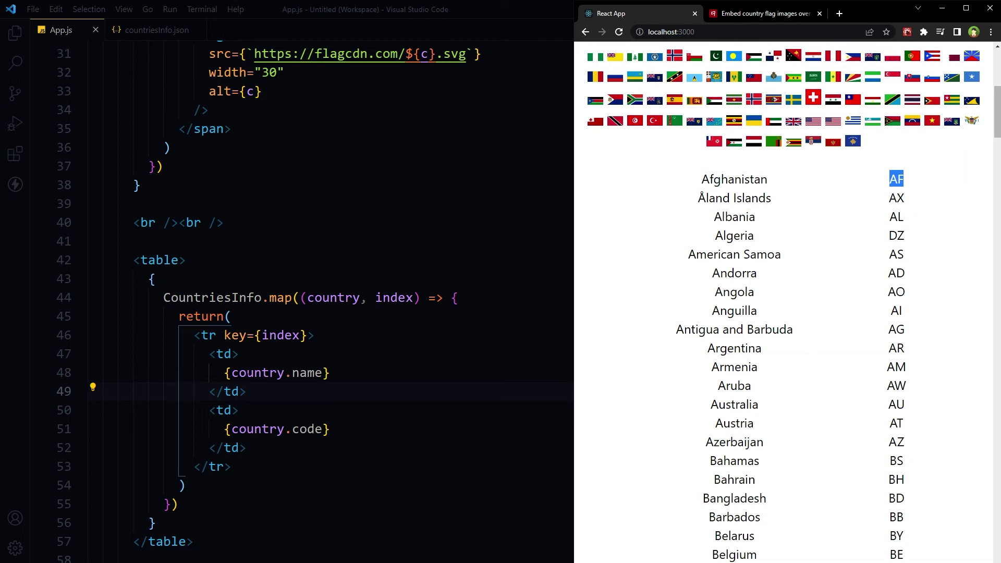
Comment out {country.code} and add an <img> with src, width 50 and alt attributes.
click(394, 431)
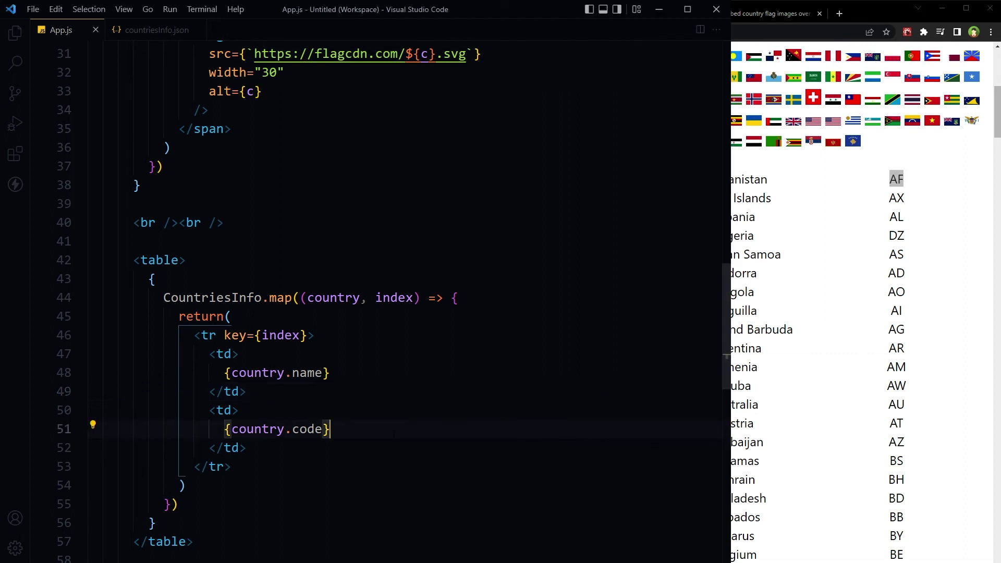
key(shift+Home)
key(ctrl+slash)
key(End)
key(Return)
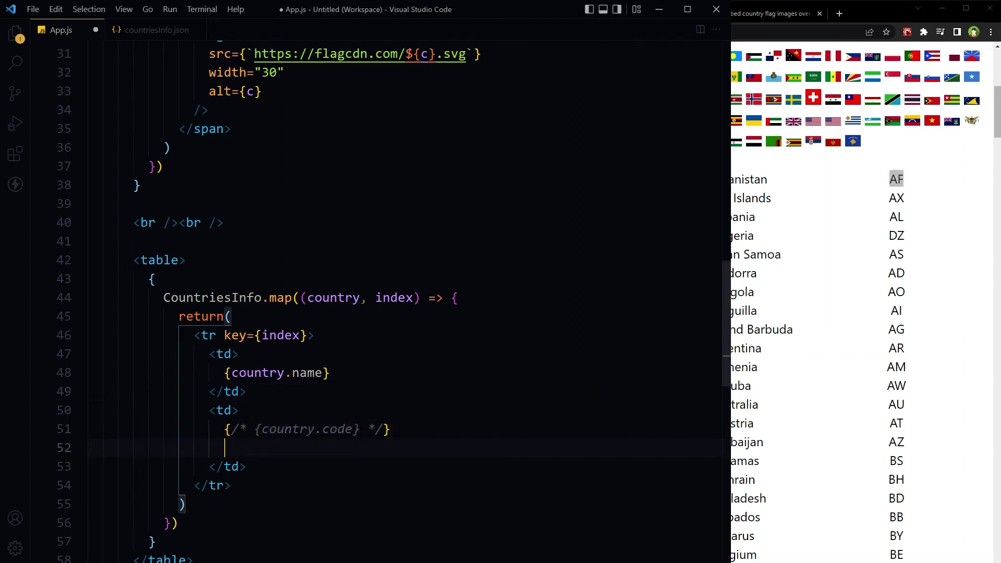
text(<img src={})
key(Return)
text(width="50)
key(Left)
key(End)
key(Return)
text(alt={)
key(Left)
key(Left)
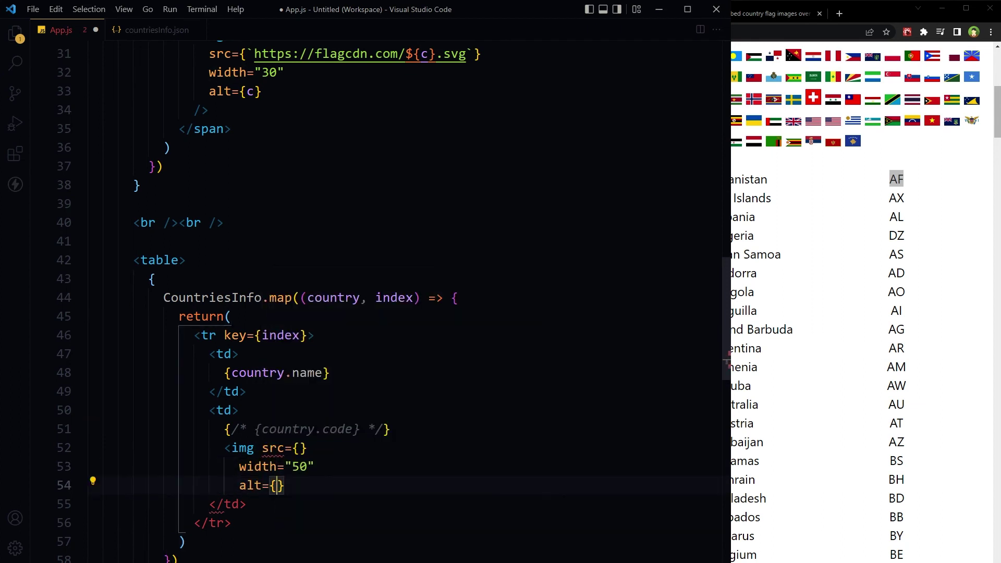
text(country.code)
Copy the flagcdn template string from line 31 into the image src.
key(Left)
key(Left)
key(Left)
key(Left)
key(Up)
key(Up)
key(Up)
key(Down)
key(Up)
key(Up)
key(Up)
key(Up)
key(Up)
key(Up)
key(Up)
key(Up)
key(Left)
key(Left)
key(Left)
key(Left)
key(Left)
key(Left)
key(shift+alt+Right)
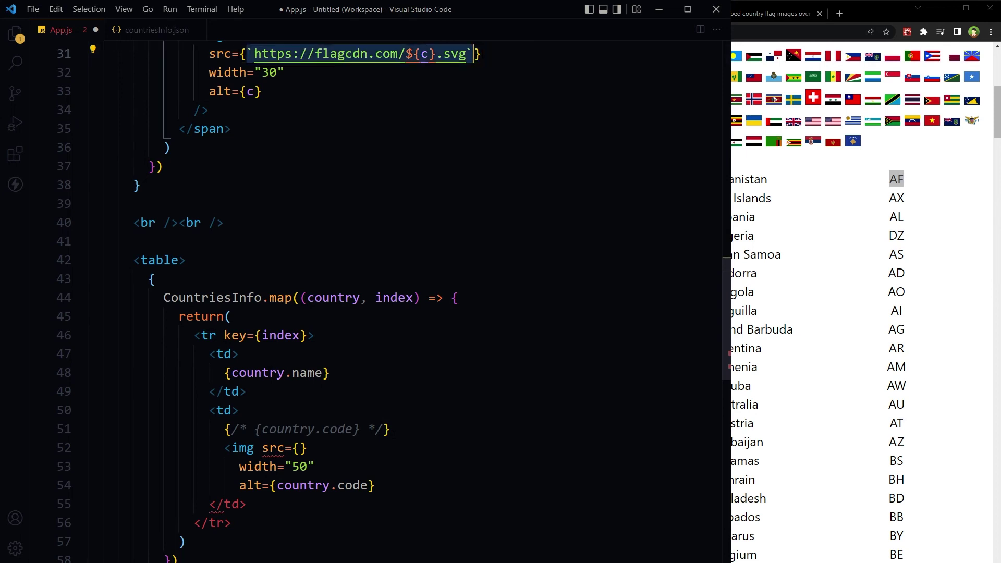
key(ctrl+c)
key(Down)
key(Down)
key(Down)
key(Down)
key(Down)
key(Down)
key(Down)
key(Left)
key(Left)
key(ctrl+v)
key(Up)
Use country.code.toLowerCase() in the flag address and save App.js.
key(ctrl+shift+Left)
key(ctrl+shift+Left)
key(Down)
key(Right)
key(Right)
key(Right)
key(Right)
key(Right)
key(Right)
key(Right)
key(Right)
key(Right)
key(shift+Left)
key(ctrl+v)
key(ctrl+s)
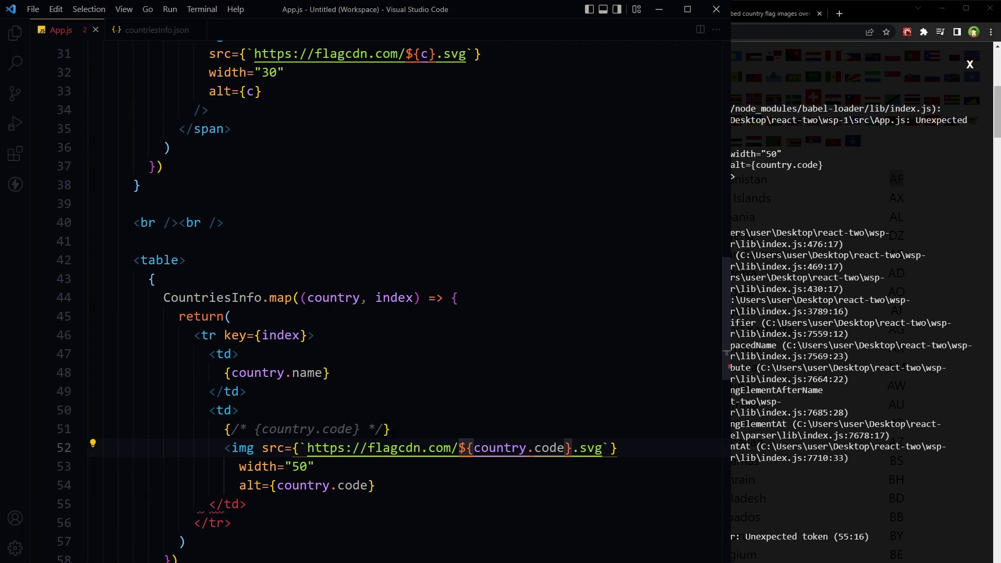
text(.to)
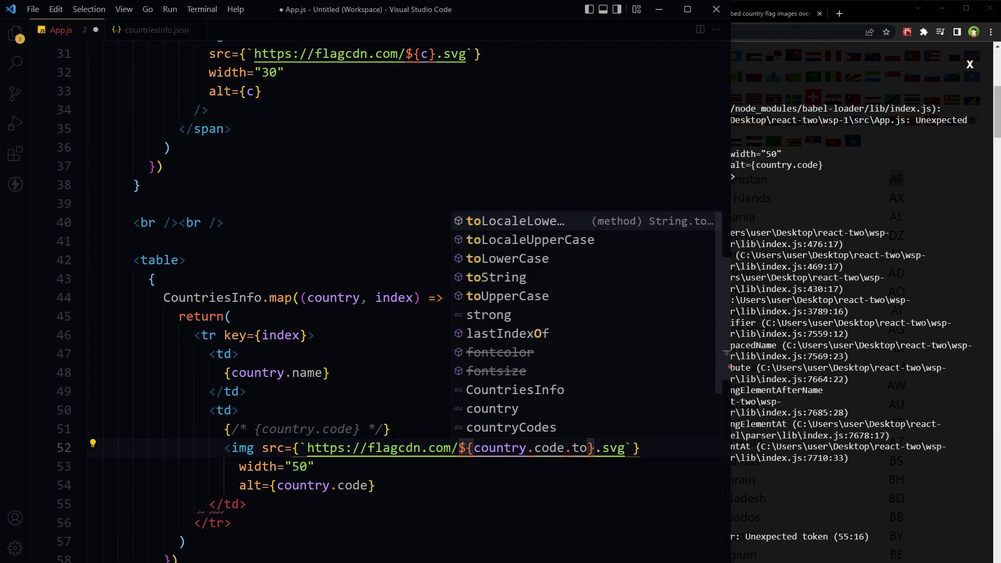
text(LowerCase())
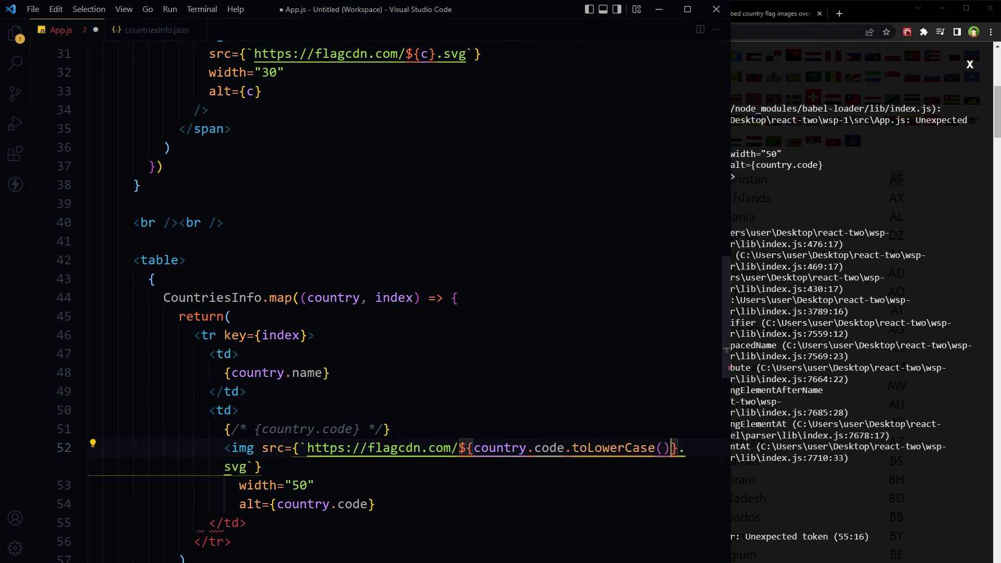
key(ctrl+s)
Check the browser's compile error, then close the image tag with /> after alt and save.
click(427, 448)
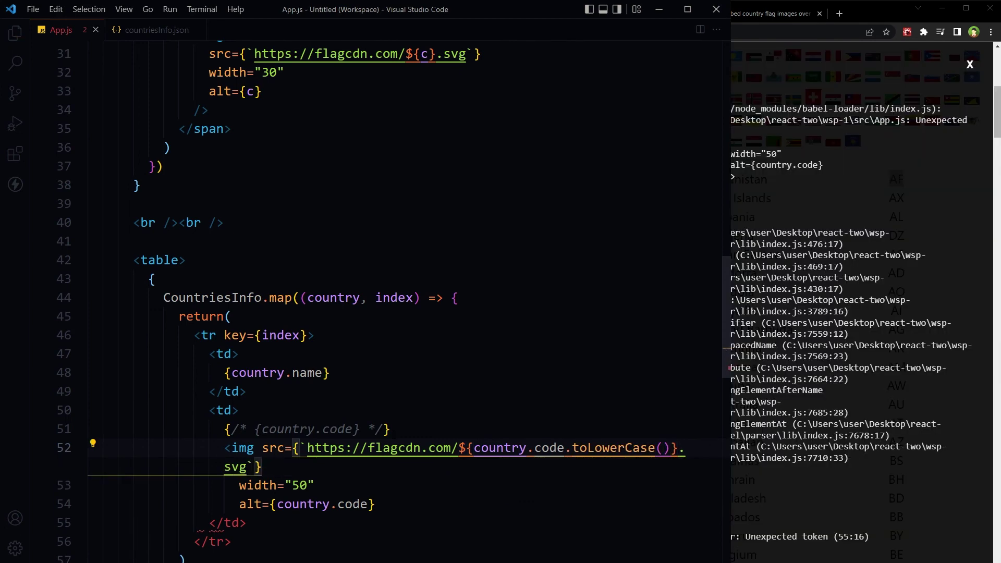
click(861, 205)
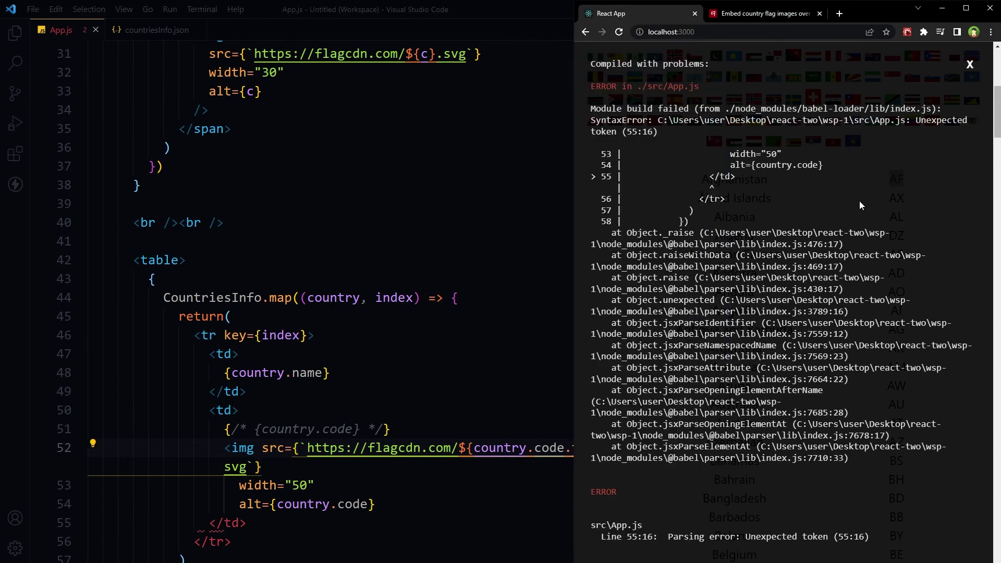
mouse_move(228, 524)
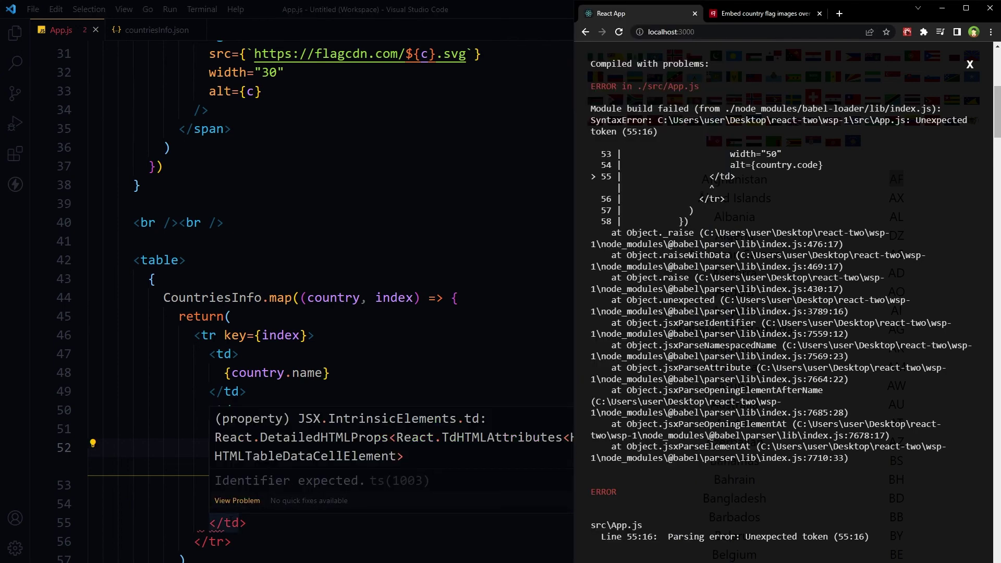
click(238, 486)
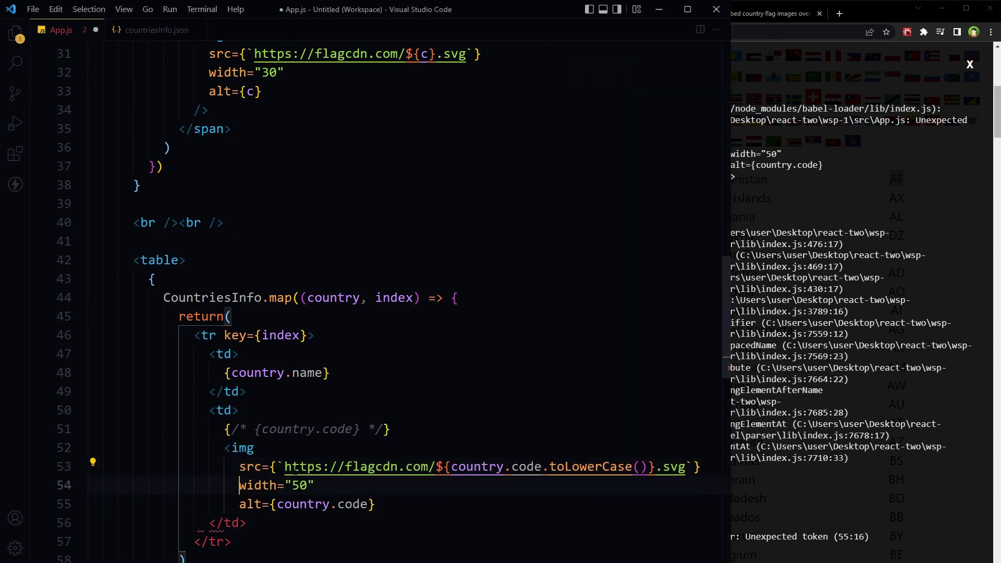
key(Down)
key(End)
key(Return)
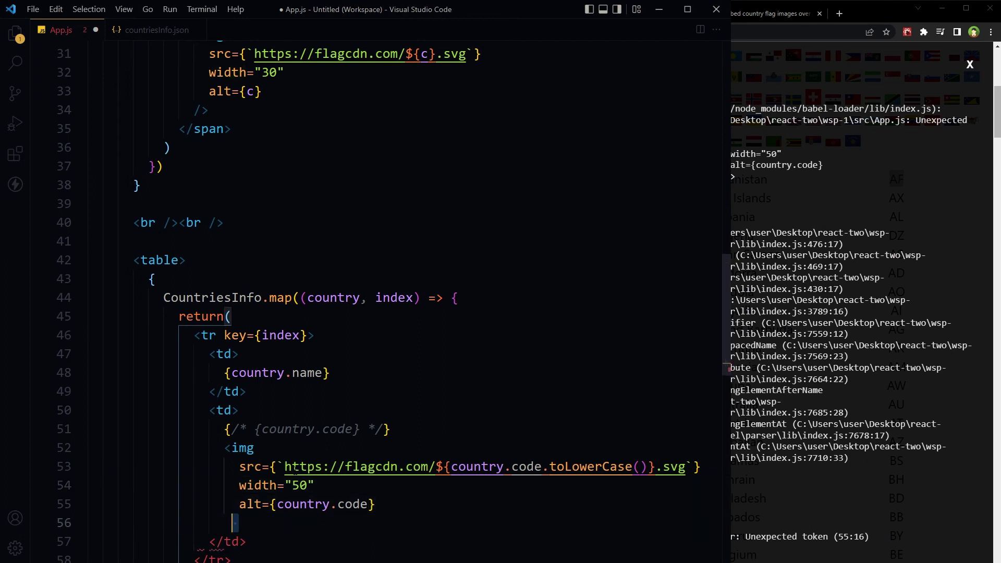
text(/)
text(>)
key(ctrl+s)
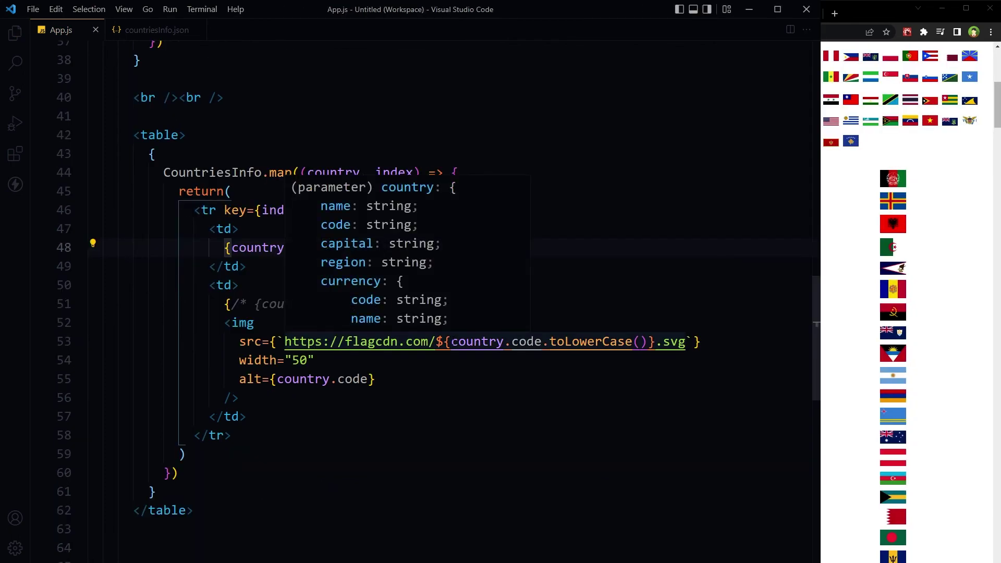
drag(452, 342, 542, 342)
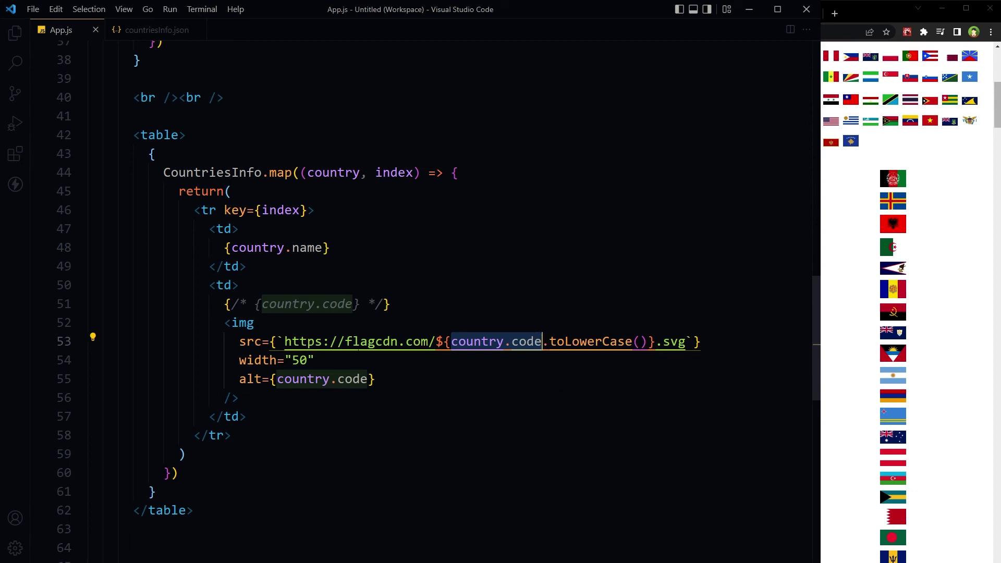
double_click(281, 210)
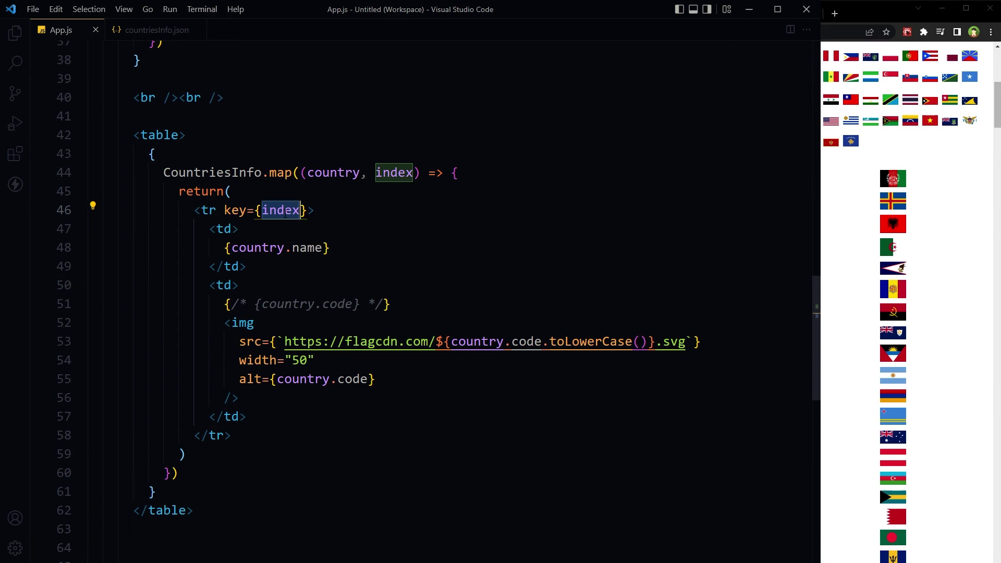
scroll(284, 212, up, 8)
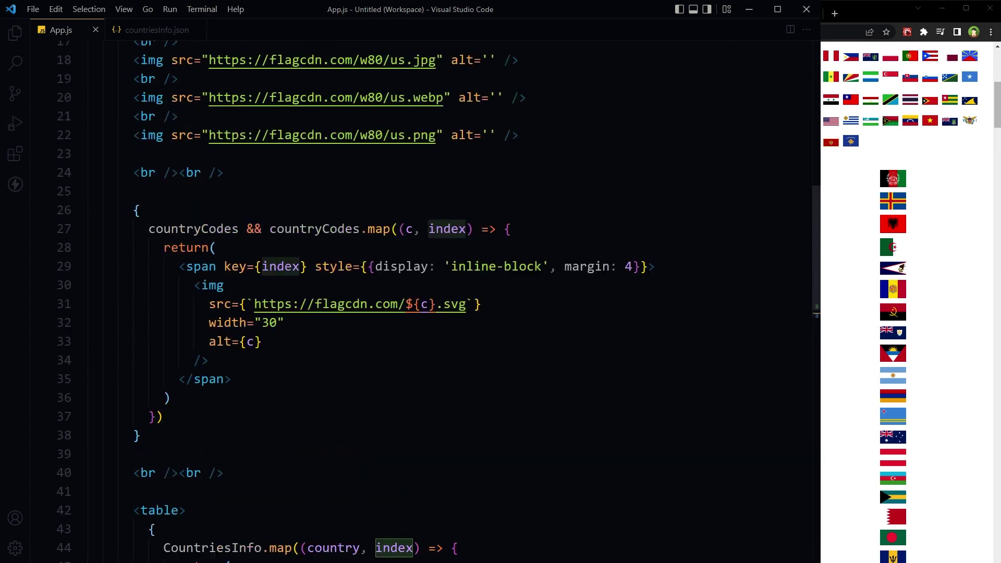
scroll(284, 212, up, 1)
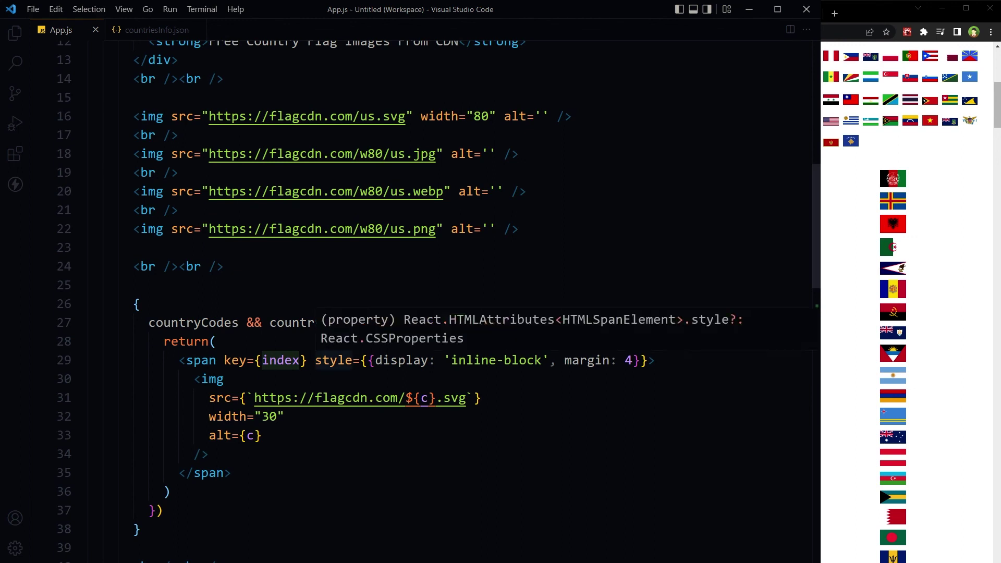
drag(315, 360, 648, 360)
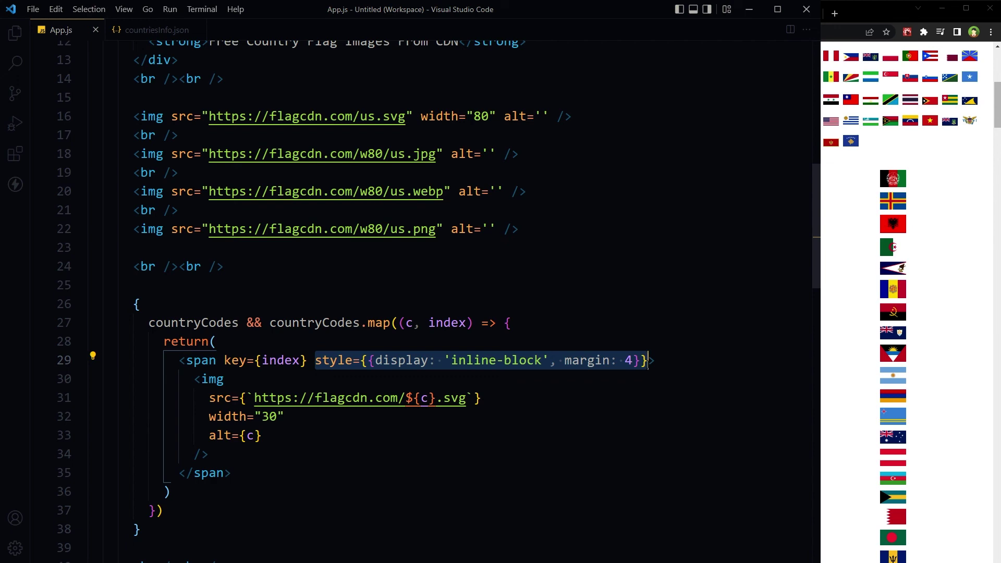
Bring the browser running the country flag app to the front.
click(860, 283)
scroll(827, 285, down, 5)
scroll(814, 286, down, 8)
scroll(814, 286, down, 4)
scroll(813, 290, down, 7)
scroll(813, 291, down, 7)
scroll(814, 291, down, 7)
scroll(815, 291, down, 7)
scroll(822, 294, down, 7)
scroll(822, 295, down, 6)
scroll(822, 294, up, 7)
scroll(822, 295, up, 7)
scroll(822, 296, up, 7)
scroll(821, 296, up, 7)
scroll(821, 295, up, 7)
scroll(822, 296, up, 7)
scroll(822, 297, up, 7)
scroll(822, 297, up, 7)
scroll(823, 295, up, 2)
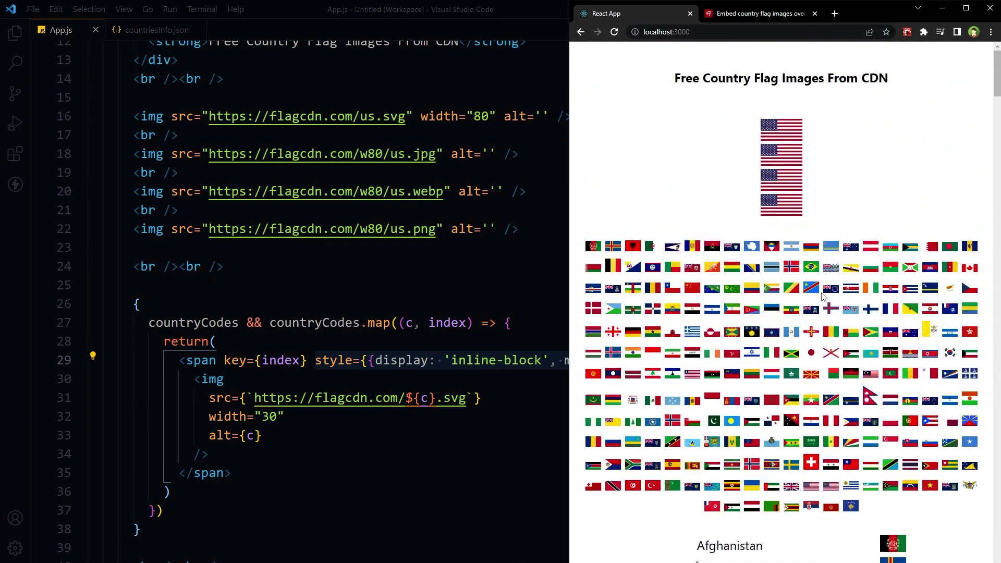
scroll(821, 294, down, 3)
scroll(822, 295, up, 2)
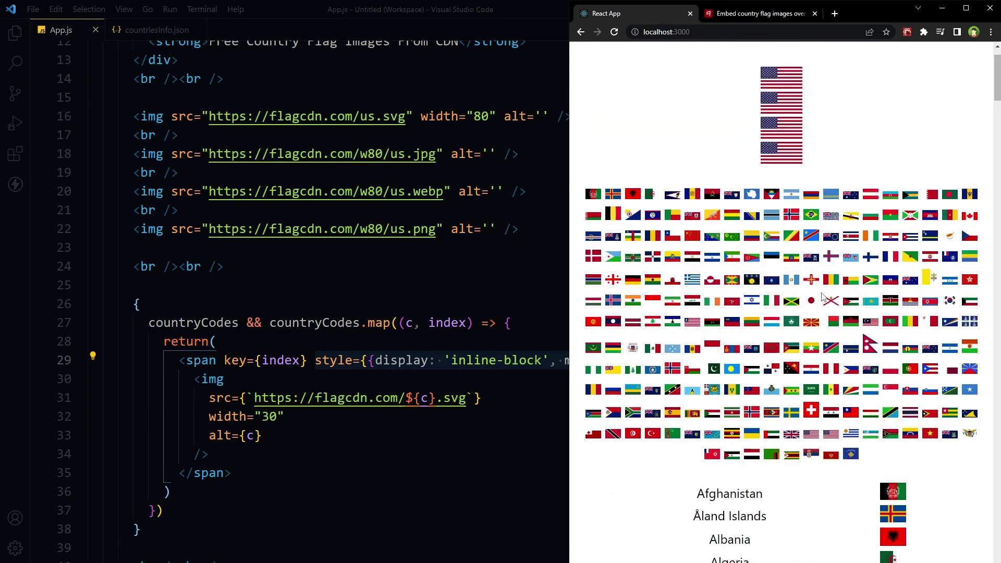